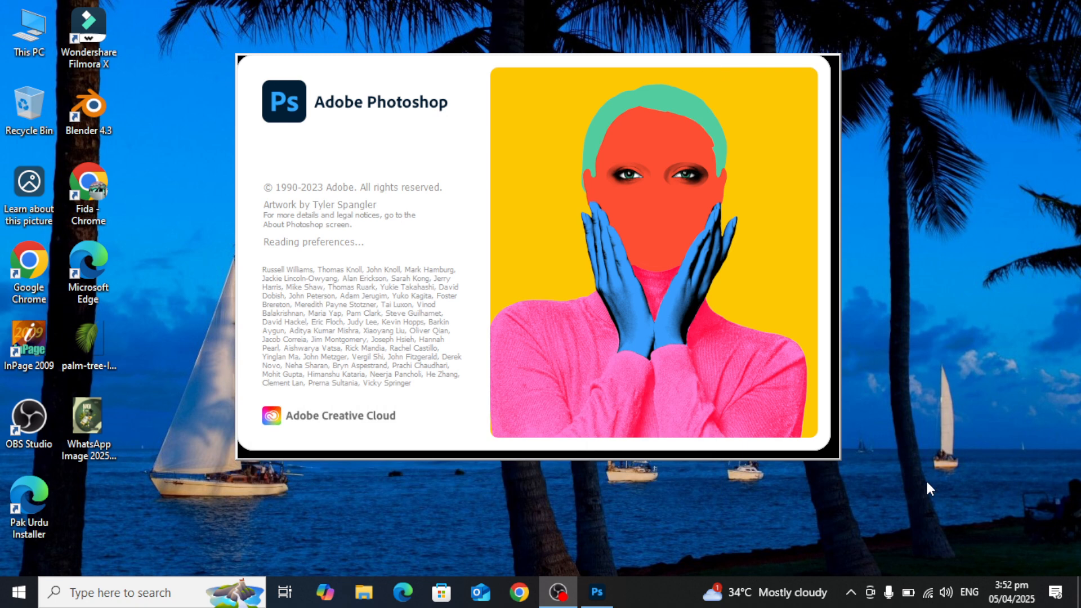
# Create a new 1080 x 1080 px document at 72 ppi with a white background.
pyautogui.click(968, 592)
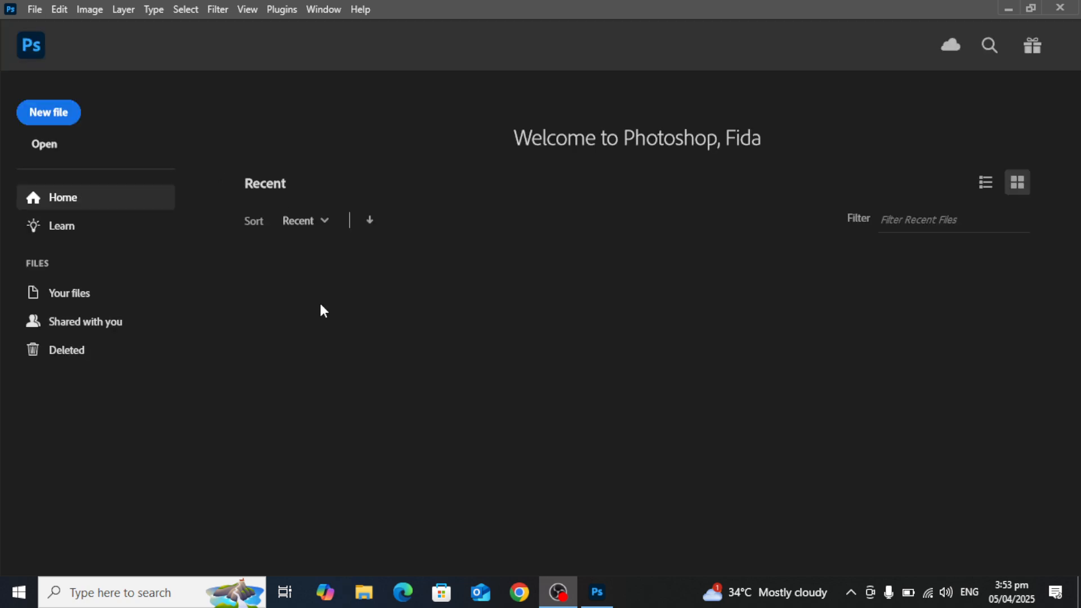
pyautogui.click(33, 9)
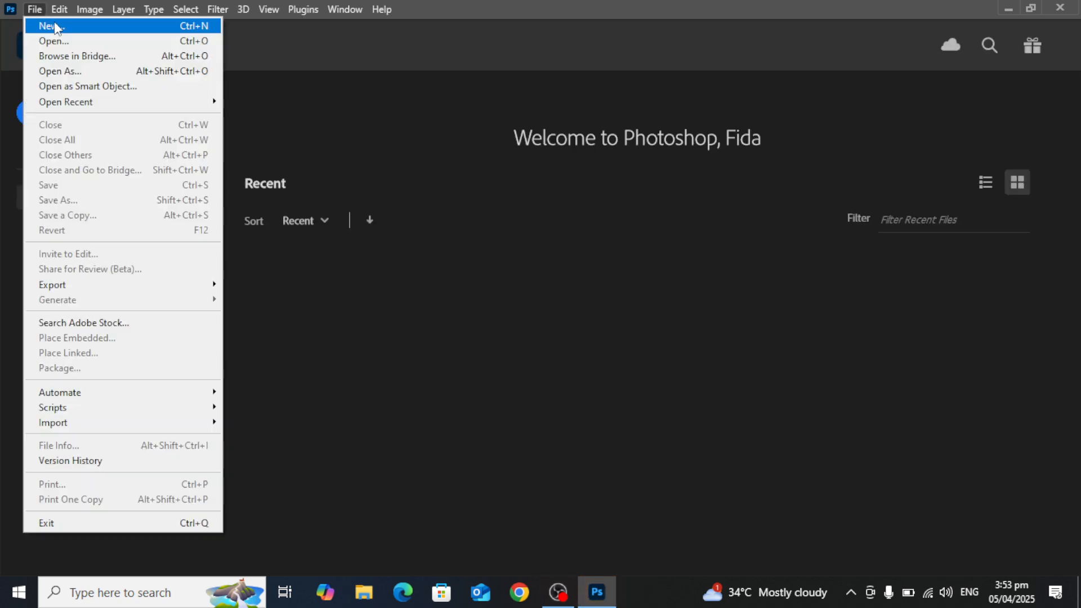
pyautogui.click(31, 25)
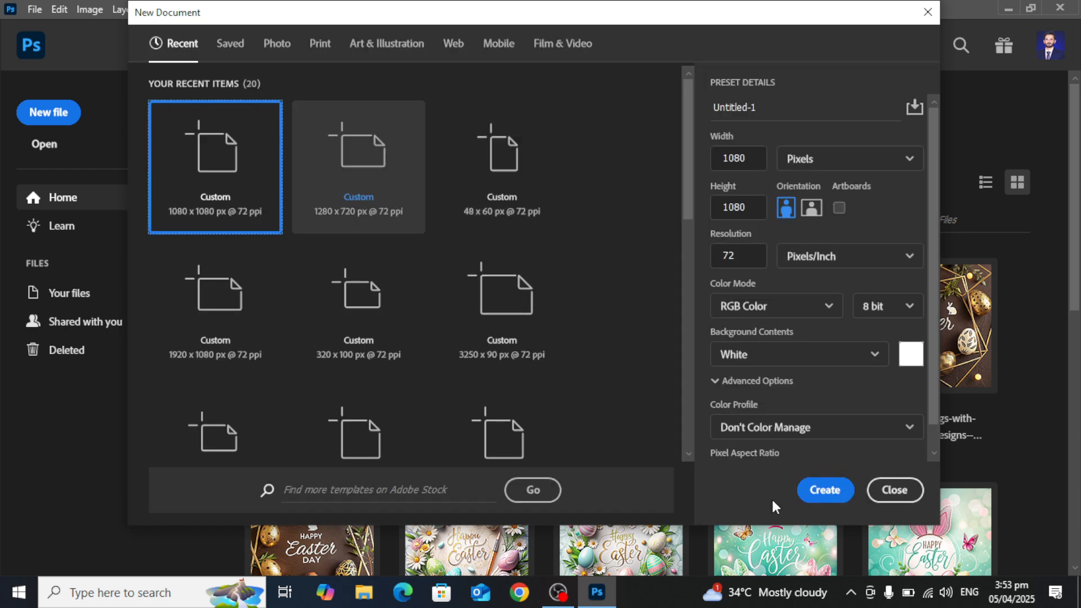
pyautogui.click(830, 490)
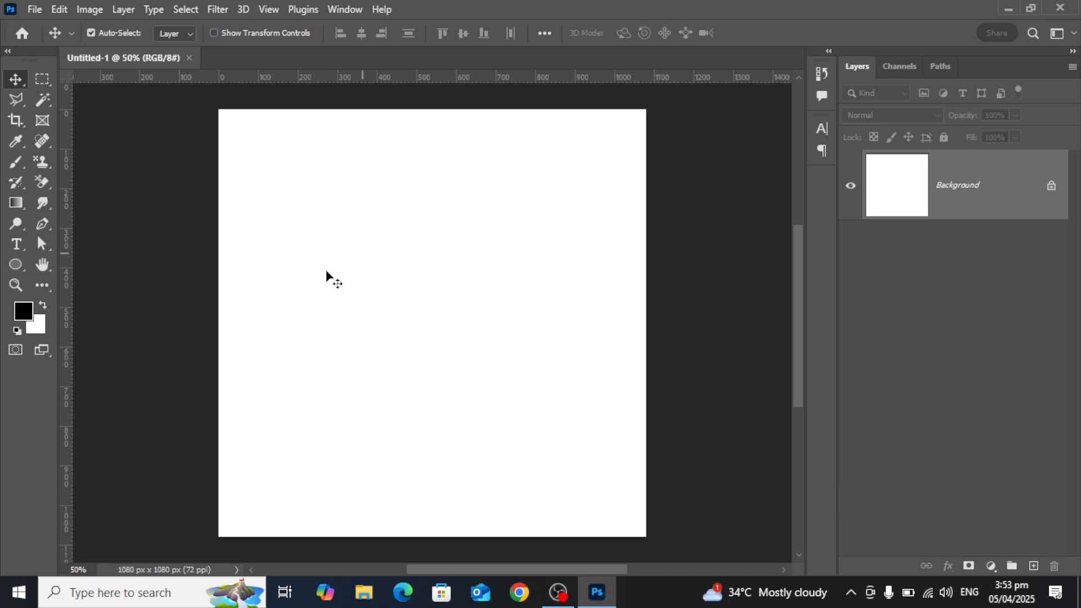
# Add a "Lorem Ipsum" text layer and move it to the upper part of the canvas.
pyautogui.click(15, 244)
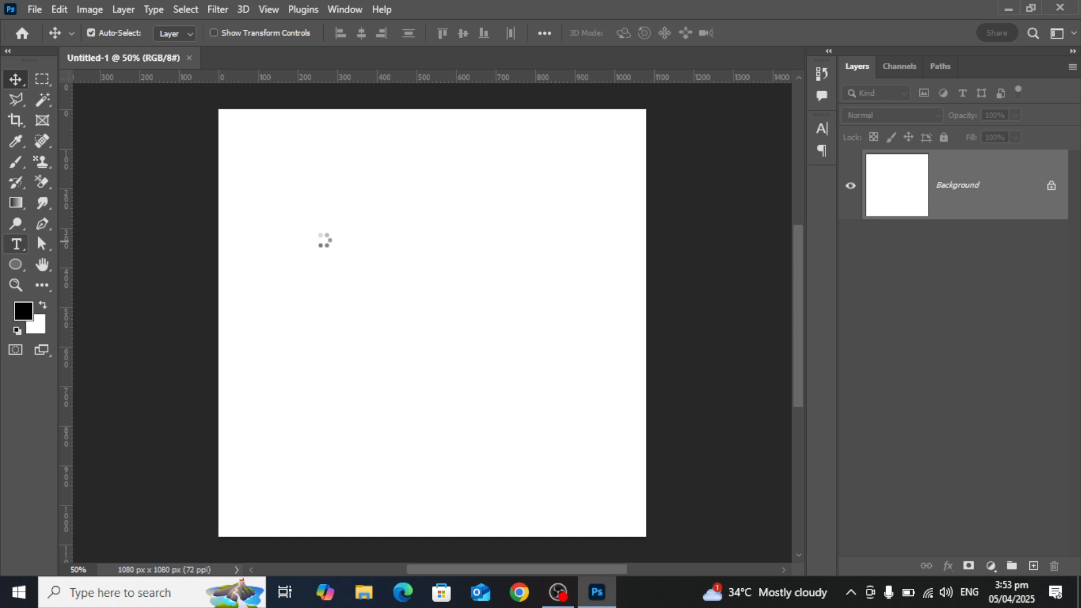
pyautogui.click(343, 245)
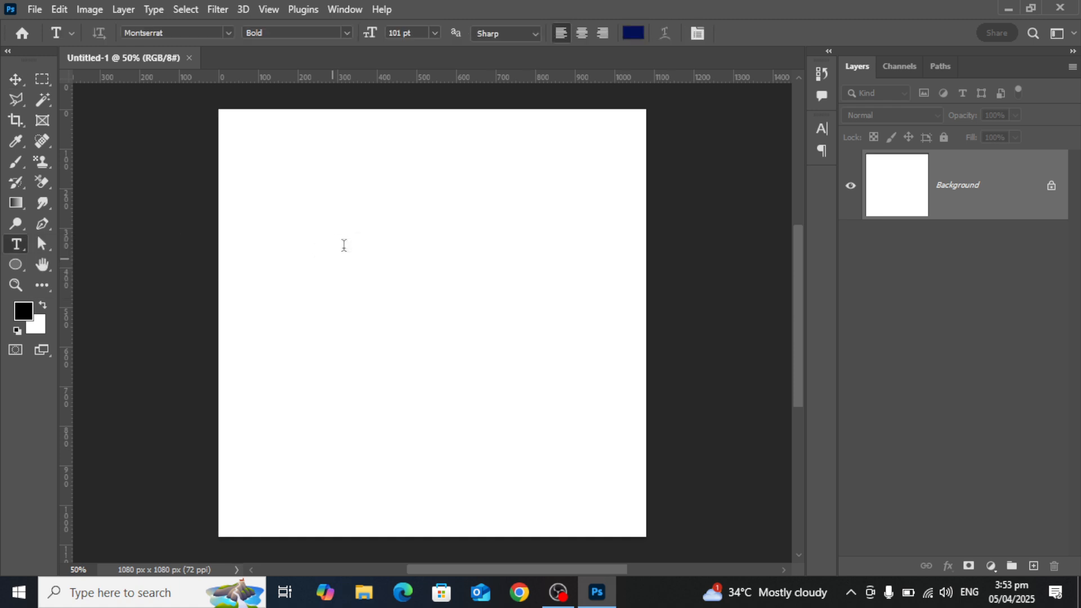
pyautogui.click(15, 80)
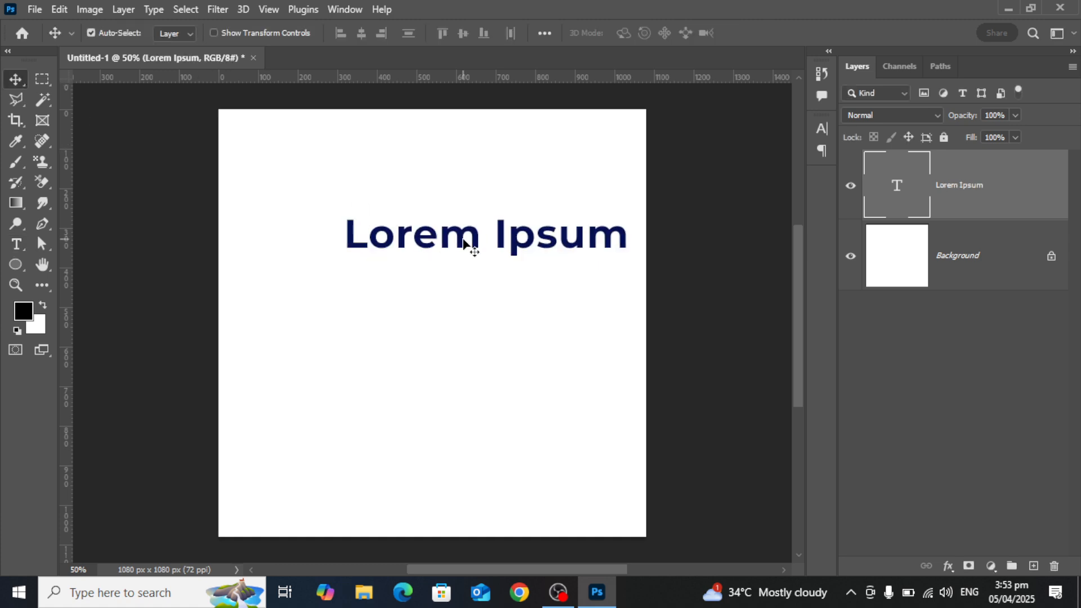
pyautogui.moveTo(471, 243); pyautogui.dragTo(437, 209)
# Switch the keyboard input to Urdu (Pakistan) and place a duplicate of the Lorem Ipsum text below the original.
pyautogui.click(964, 593)
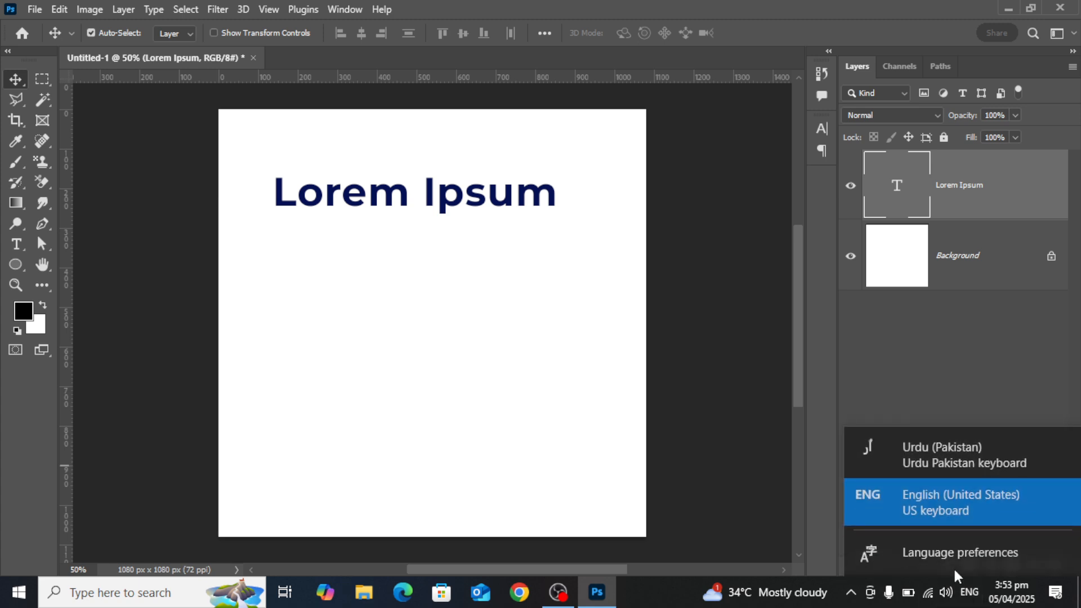
pyautogui.click(937, 448)
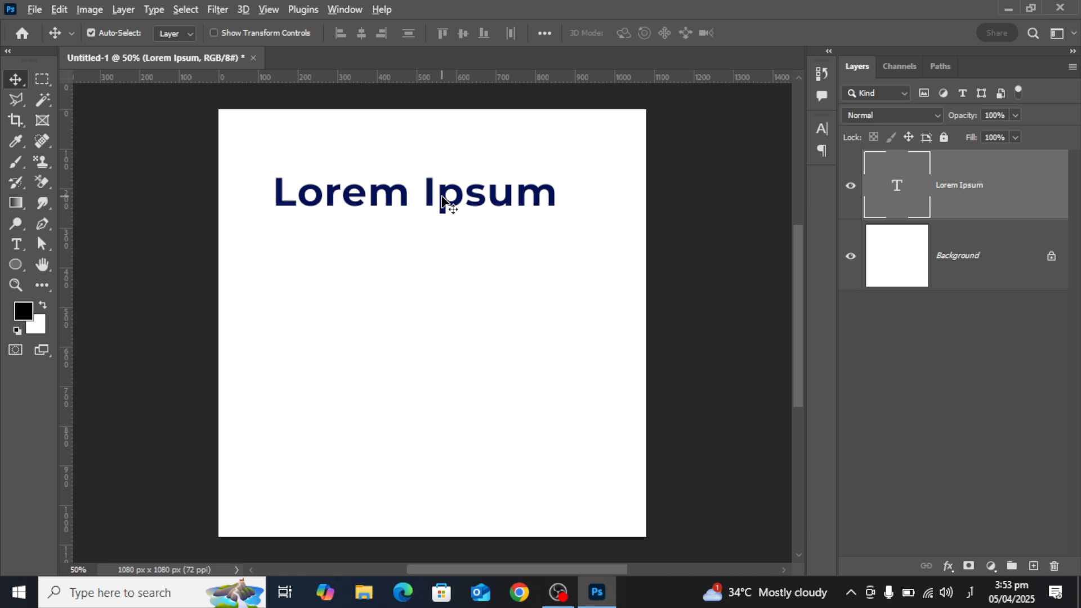
pyautogui.moveTo(443, 203); pyautogui.dragTo(444, 313)
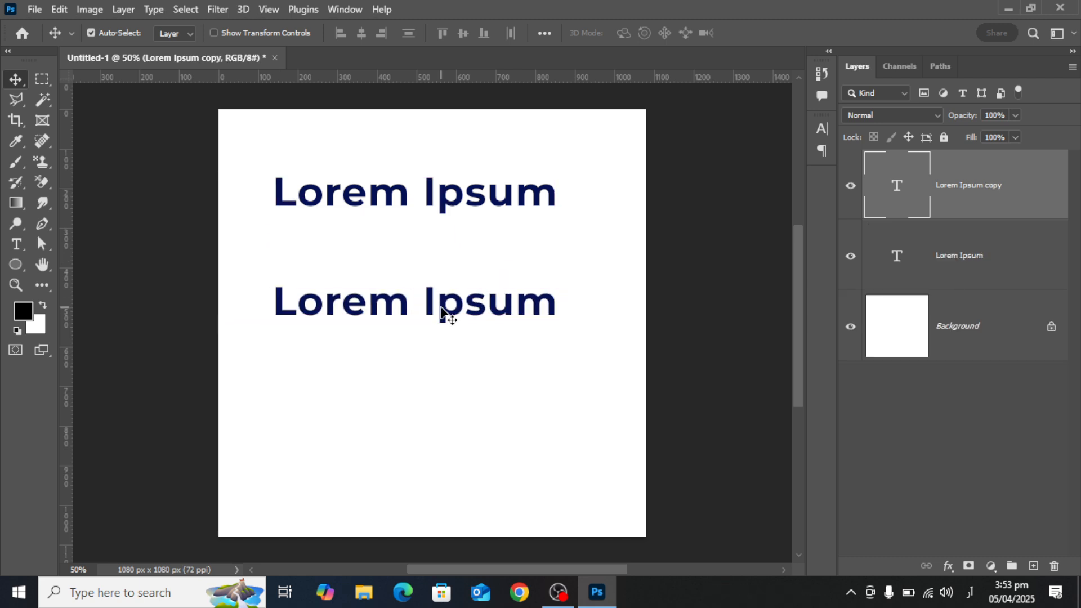
# Replace the duplicated text with the Urdu sentence "ادب سے کام کریں۔".
pyautogui.doubleClick(442, 307)
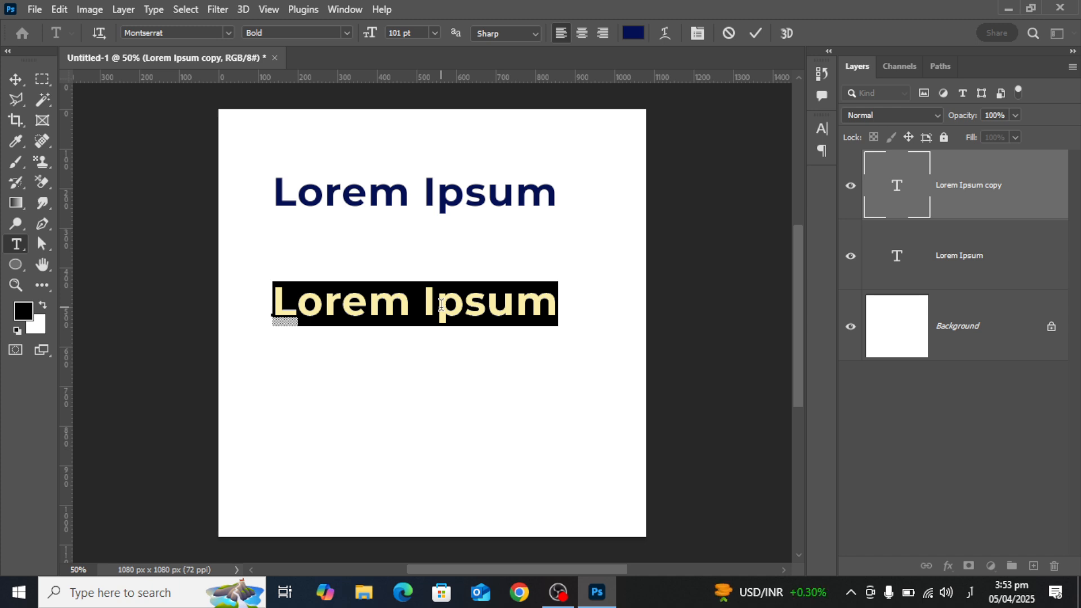
pyautogui.press('BackSpace')
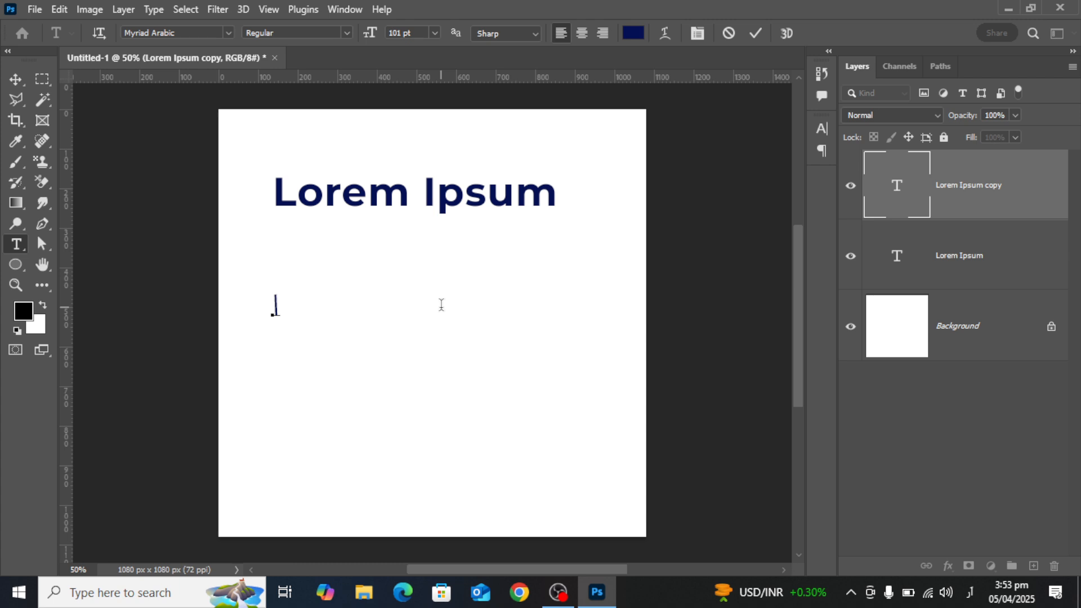
pyautogui.write('ادب سے')
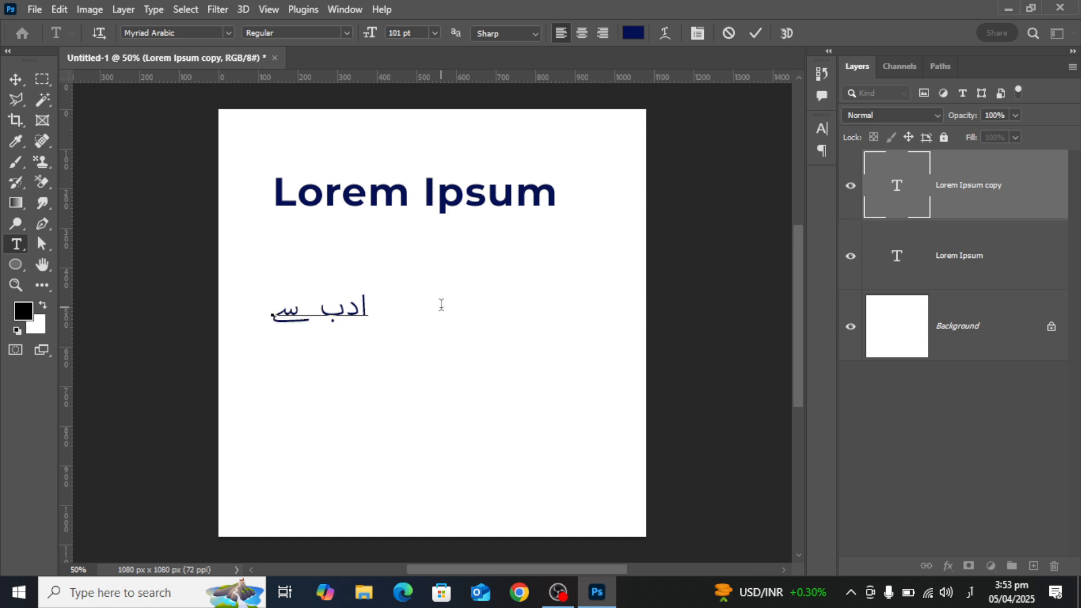
pyautogui.write(' کام کریں')
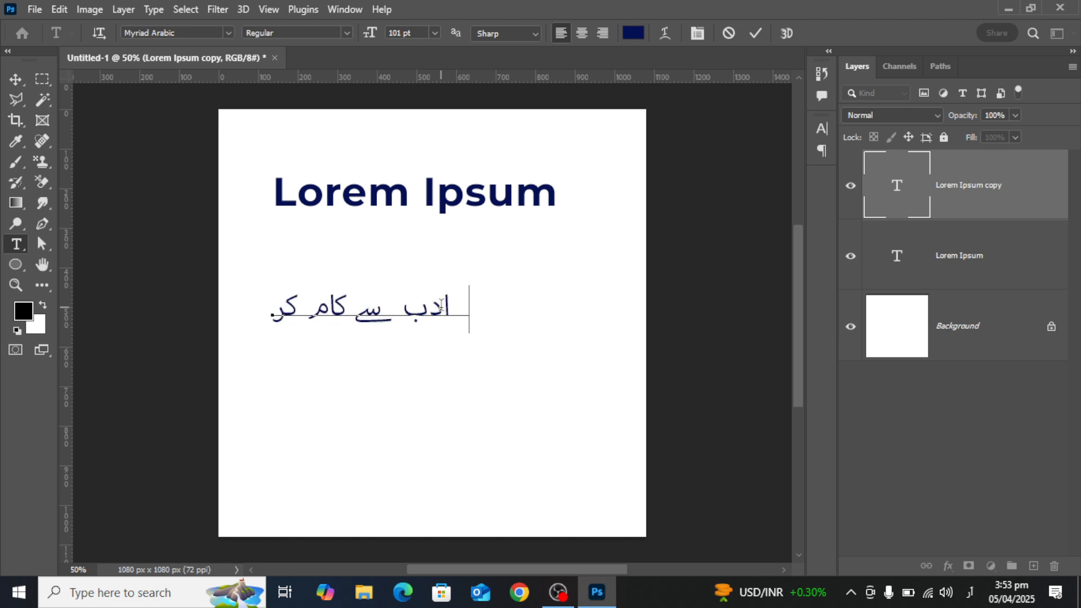
pyautogui.write('۔')
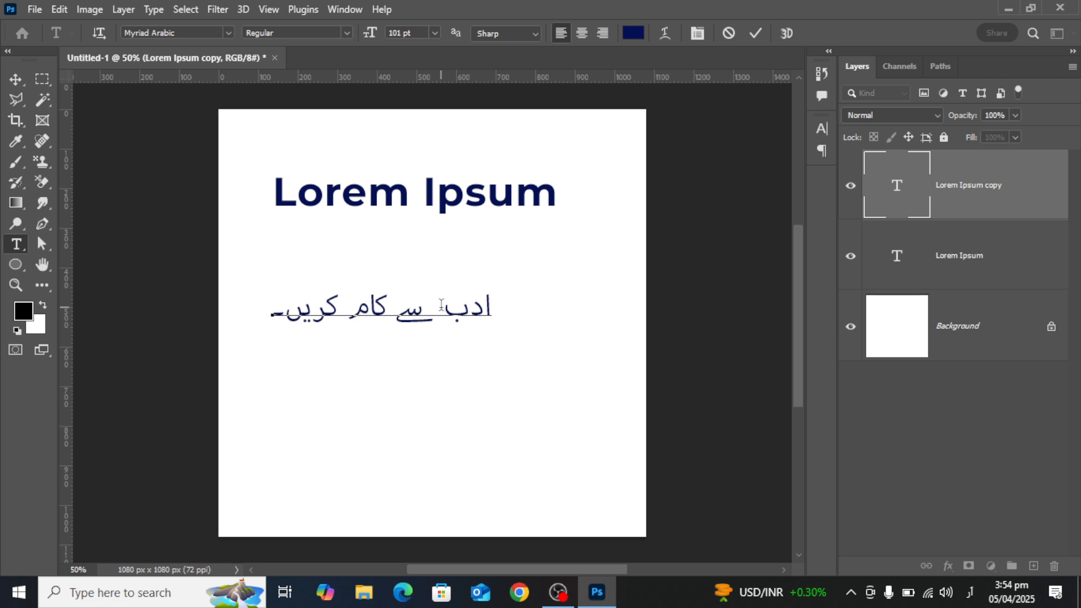
# Switch to Chrome using the Person 1 profile and return the keyboard input to English with an empty search query.
pyautogui.click(515, 594)
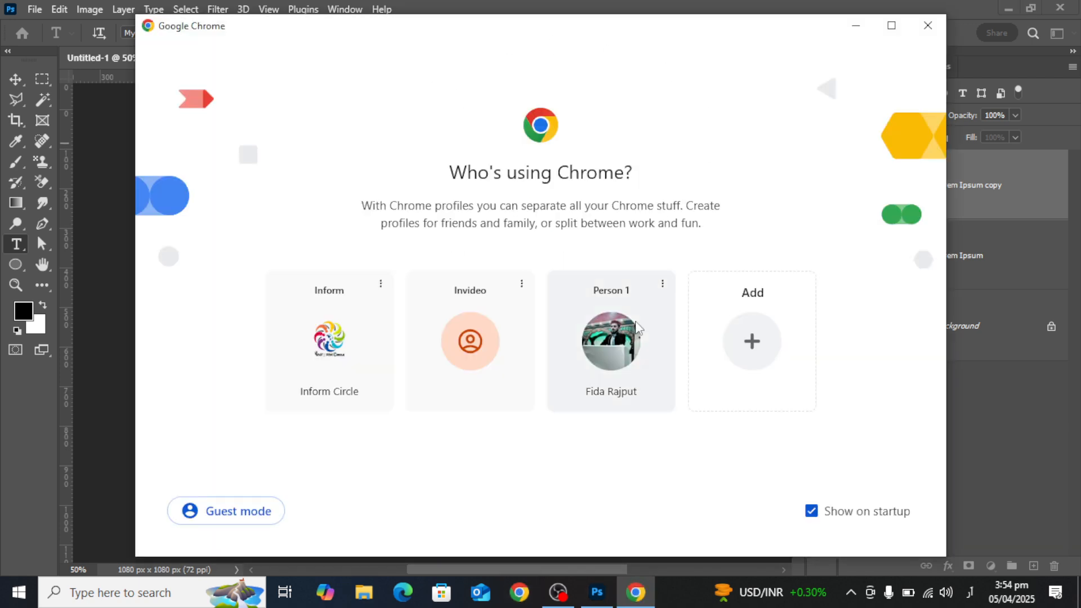
pyautogui.click(636, 327)
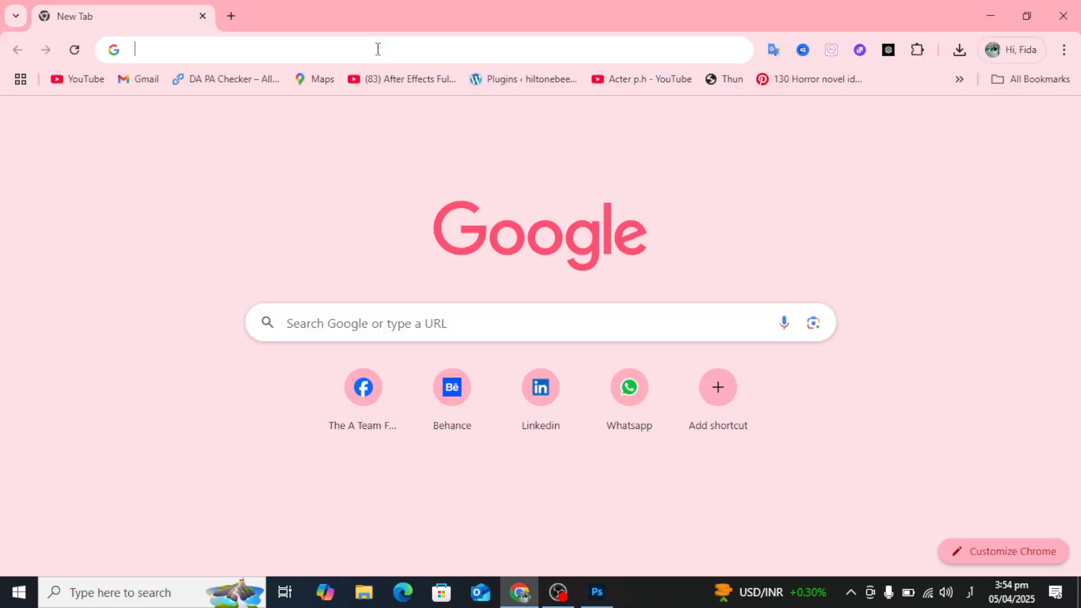
pyautogui.click(377, 49)
pyautogui.write('ئردئ')
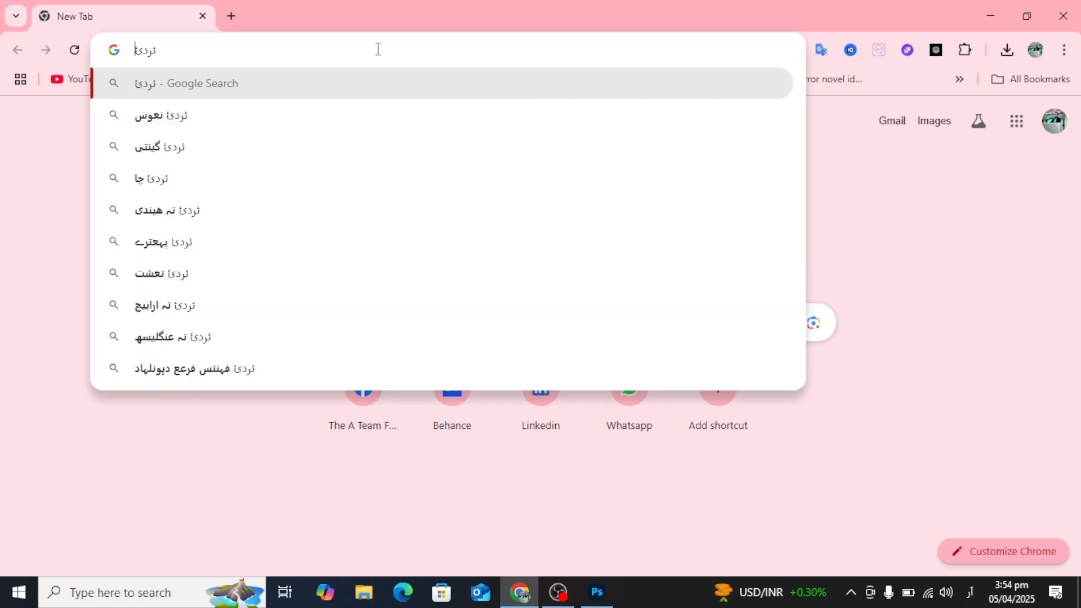
pyautogui.press('BackSpace')
pyautogui.press('BackSpace')
pyautogui.press('BackSpace')
pyautogui.press('BackSpace')
pyautogui.hotkey('alt', 'shift')
# Search Google for "urdu keybords".
pyautogui.write('urdu')
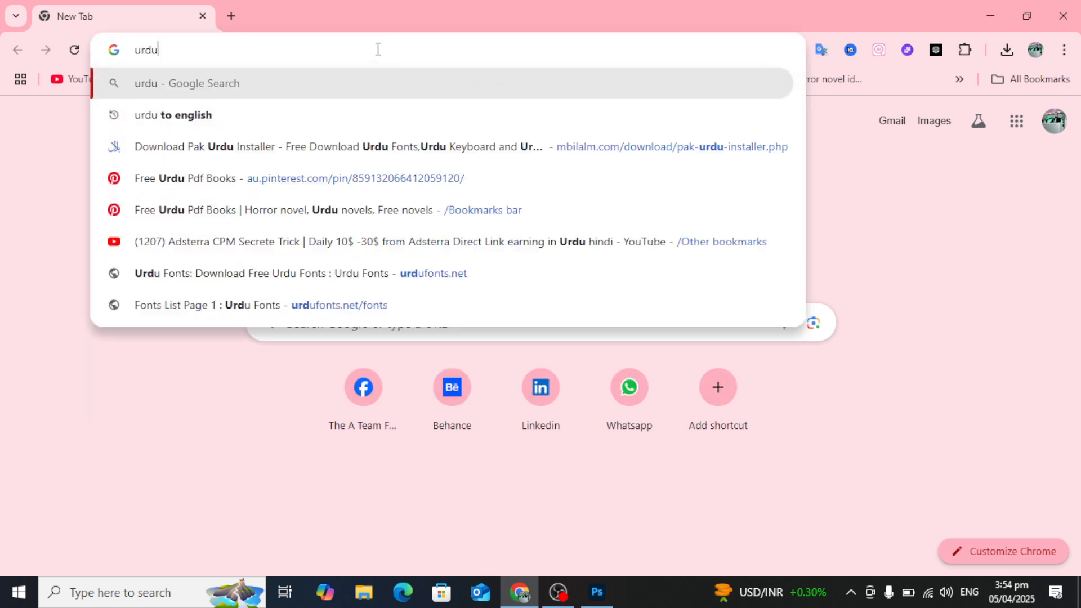
pyautogui.write(' keyowr')
pyautogui.press('BackSpace')
pyautogui.press('BackSpace')
pyautogui.press('BackSpace')
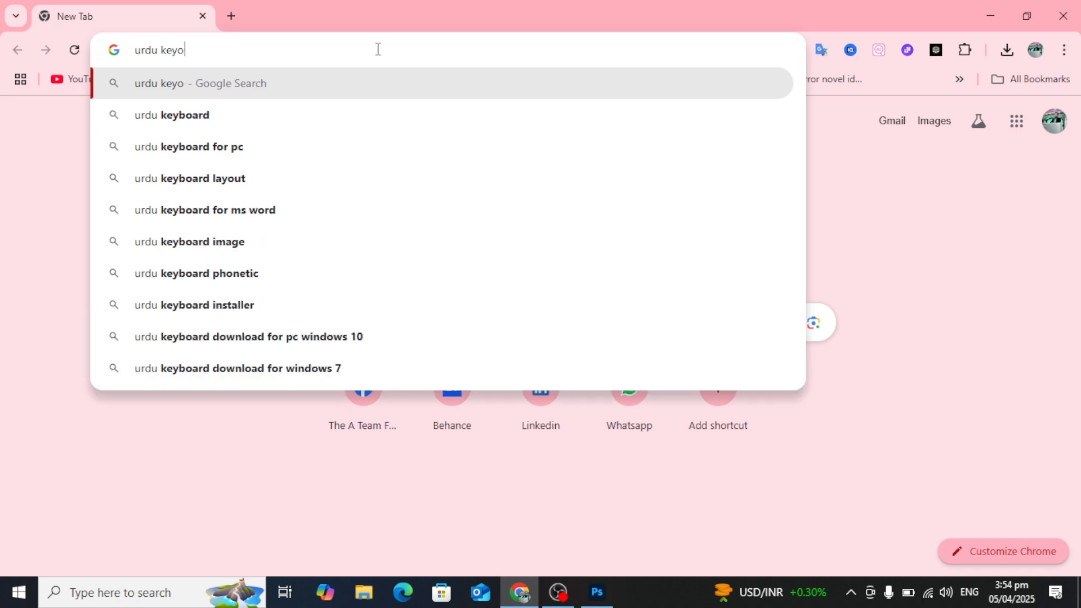
pyautogui.write('o')
pyautogui.press('BackSpace')
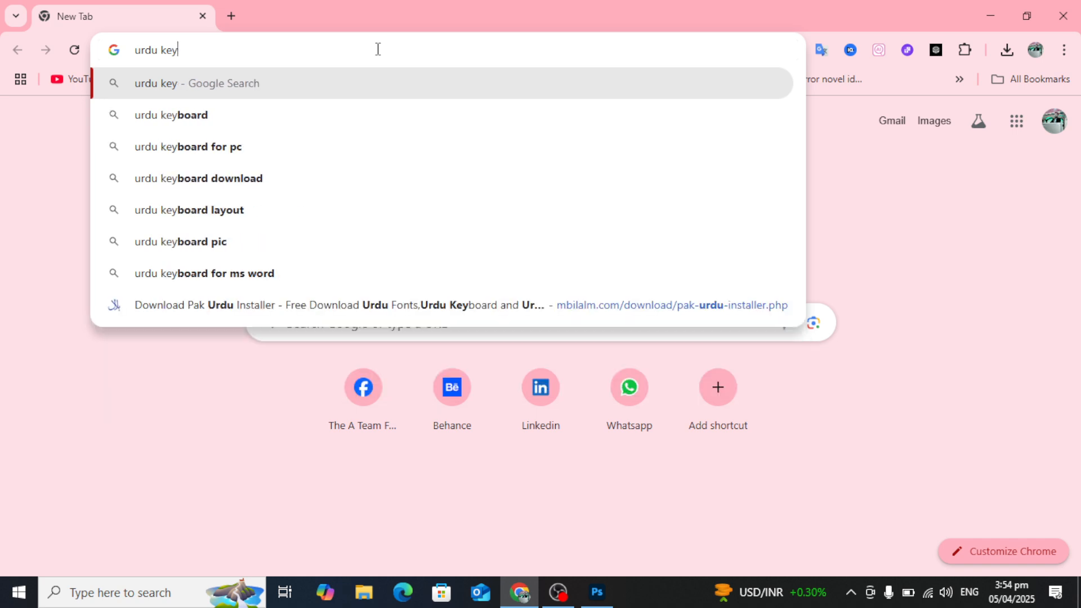
pyautogui.write('bord')
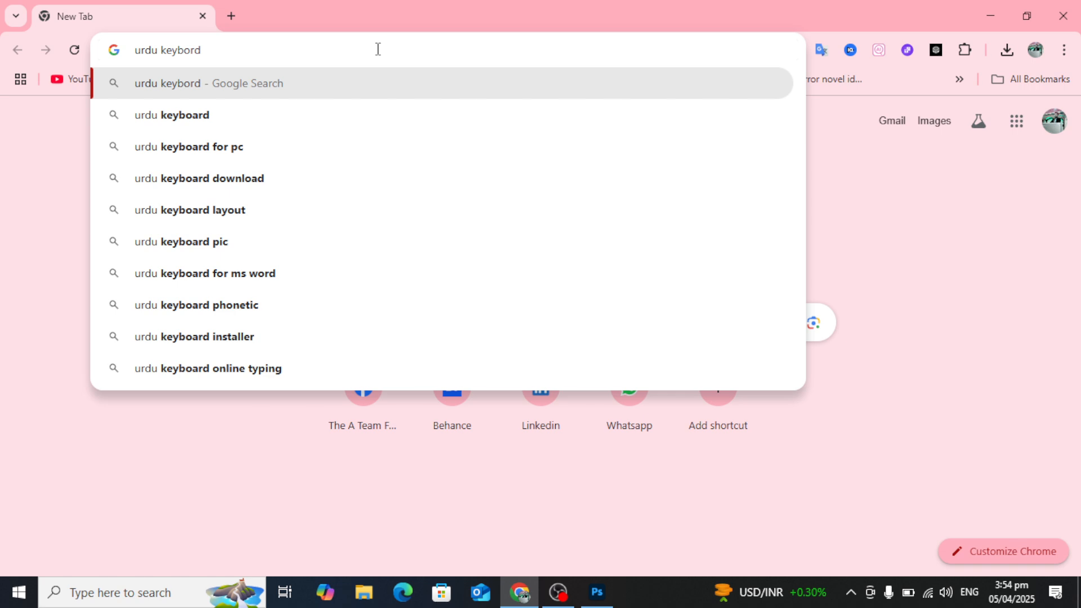
pyautogui.write('s')
pyautogui.press('Return')
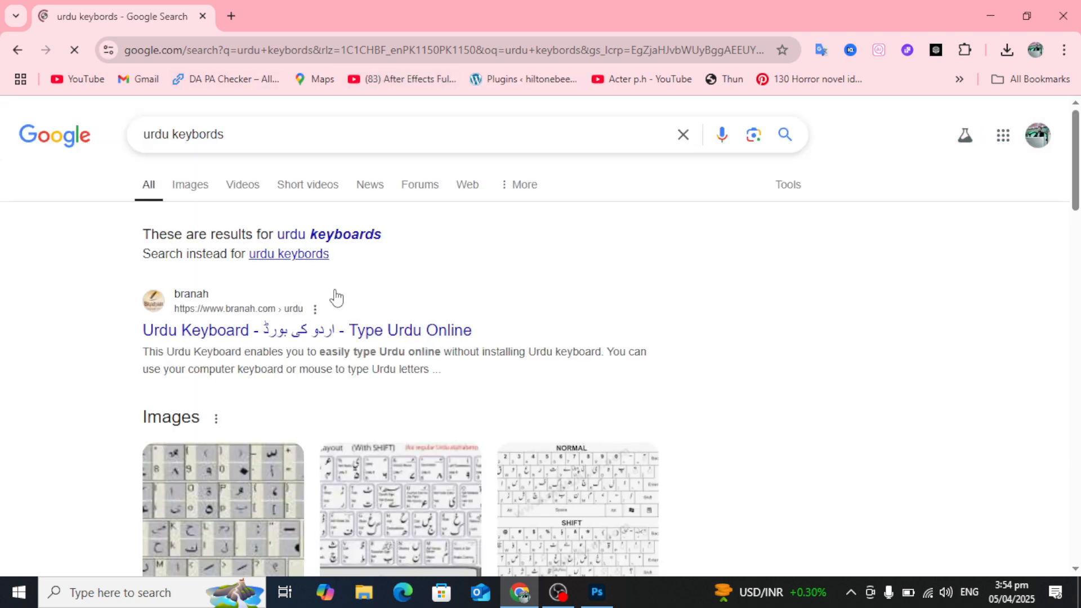
# Find Wikipedia's Urdu keyboard picture among the image results and copy the image.
pyautogui.scroll(-2, 315, 265)
pyautogui.scroll(2, 273, 202)
pyautogui.click(197, 189)
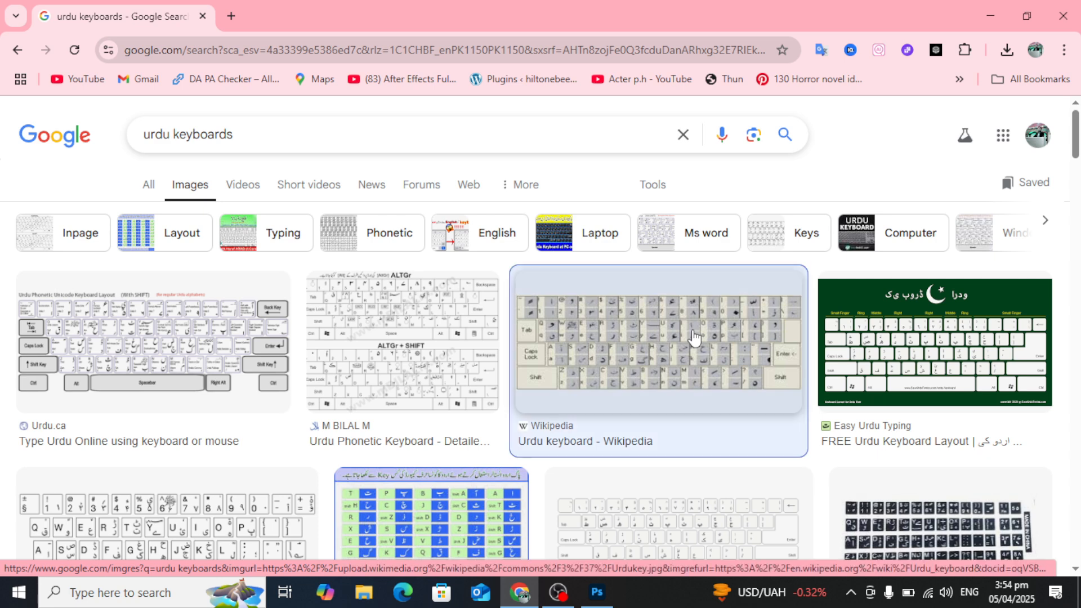
pyautogui.click(694, 337)
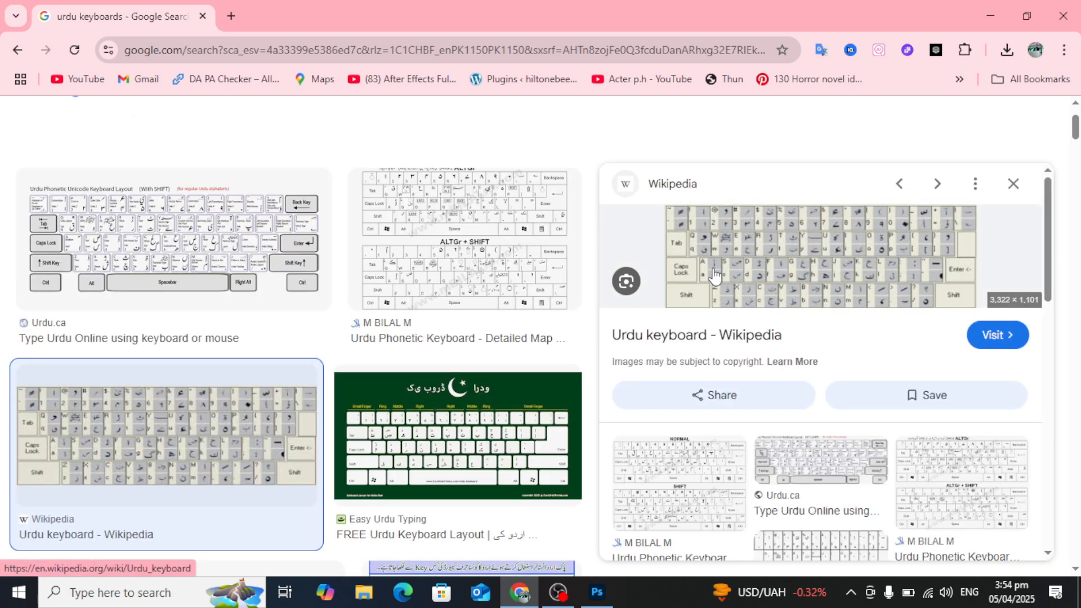
pyautogui.rightClick(734, 263)
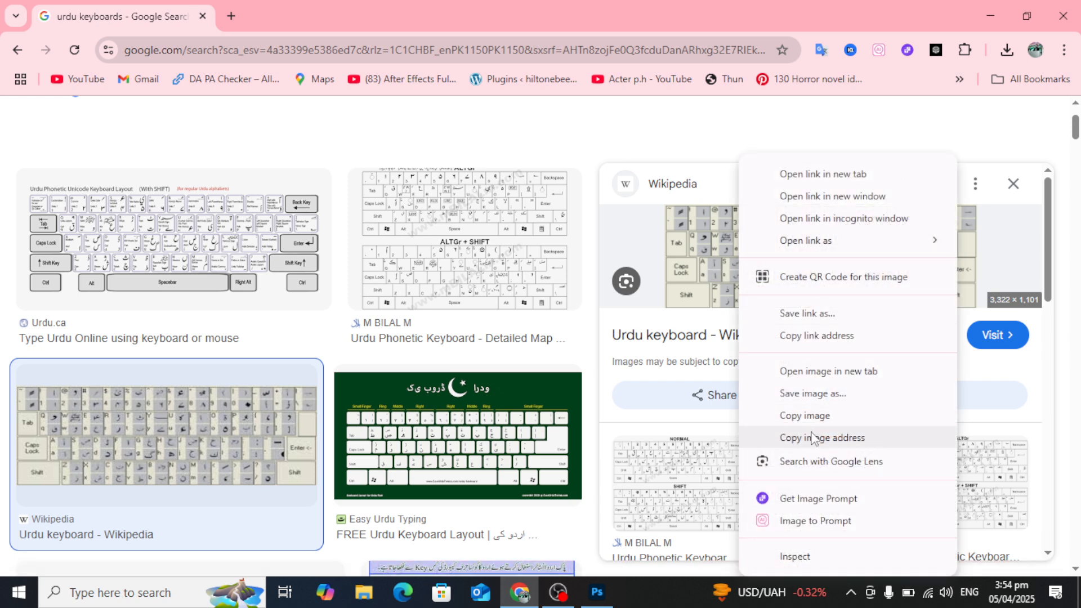
pyautogui.click(783, 437)
# Switch back to Photoshop, commit the Urdu text and move it up onto the Lorem Ipsum heading.
pyautogui.click(601, 594)
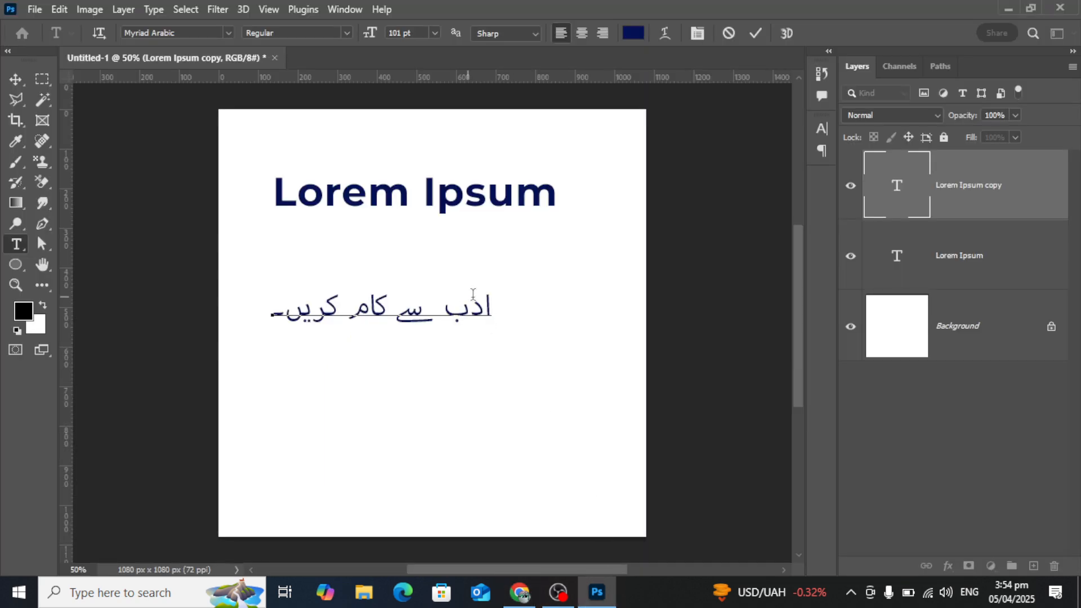
pyautogui.click(16, 79)
pyautogui.moveTo(378, 308); pyautogui.dragTo(379, 193)
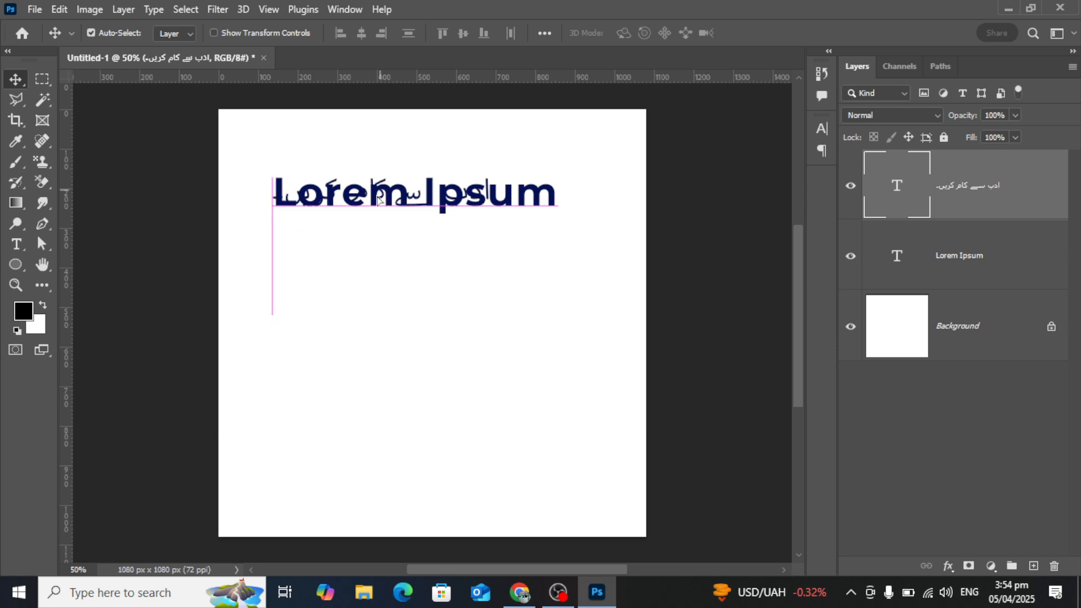
# Paste the copied keyboard image, shift it around to inspect the Urdu letter mapping, and delete its layer.
pyautogui.click(354, 323)
pyautogui.press('ctrl')
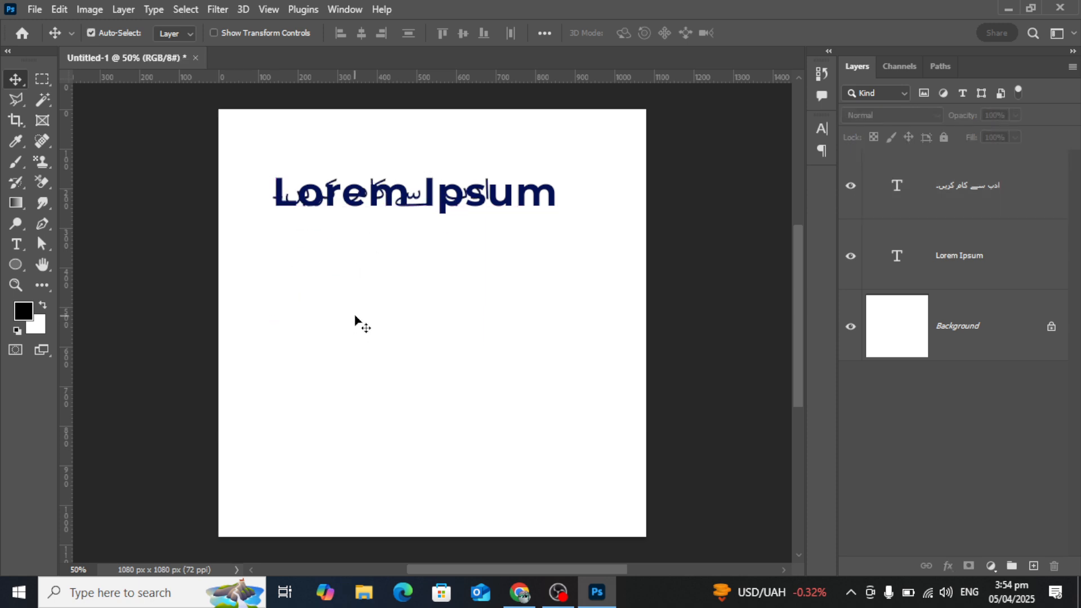
pyautogui.press('ctrl')
pyautogui.hotkey('ctrl', 'v')
pyautogui.moveTo(411, 325); pyautogui.dragTo(394, 284)
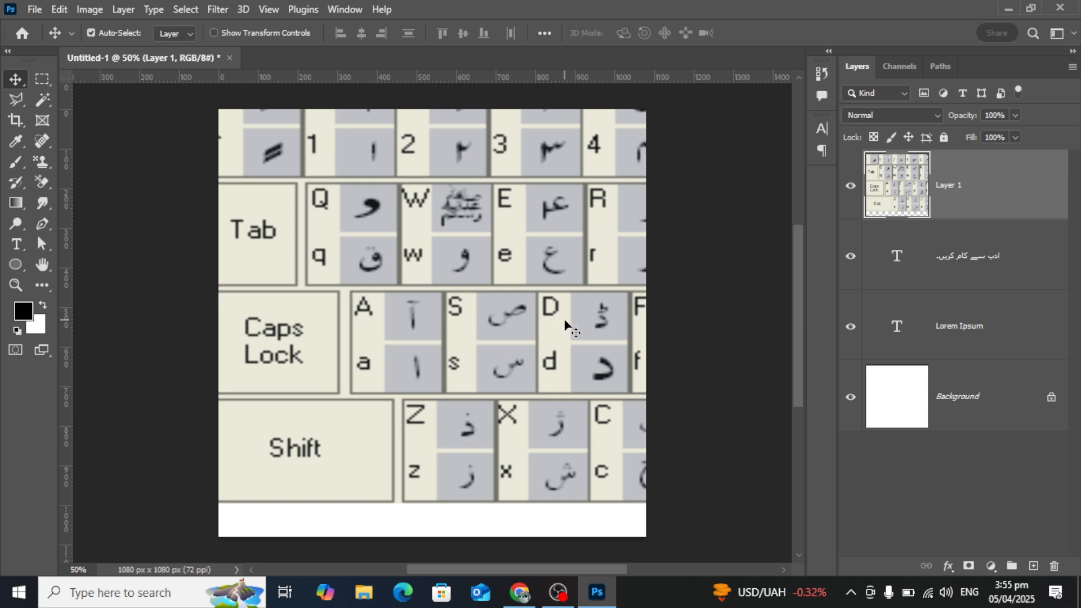
pyautogui.moveTo(567, 325); pyautogui.dragTo(495, 320)
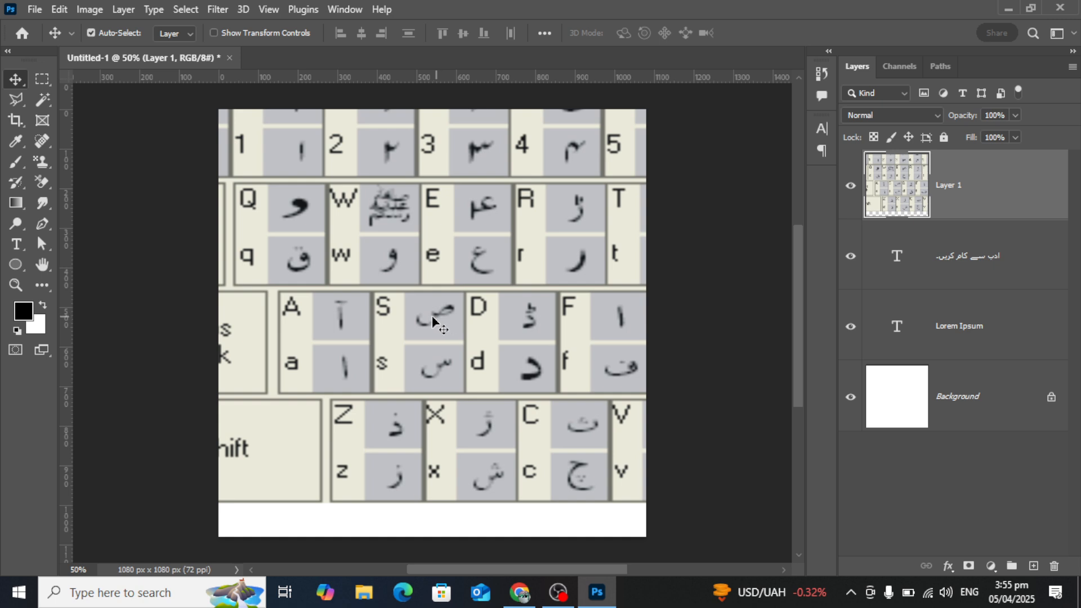
pyautogui.moveTo(454, 331); pyautogui.dragTo(475, 389)
pyautogui.press('Delete')
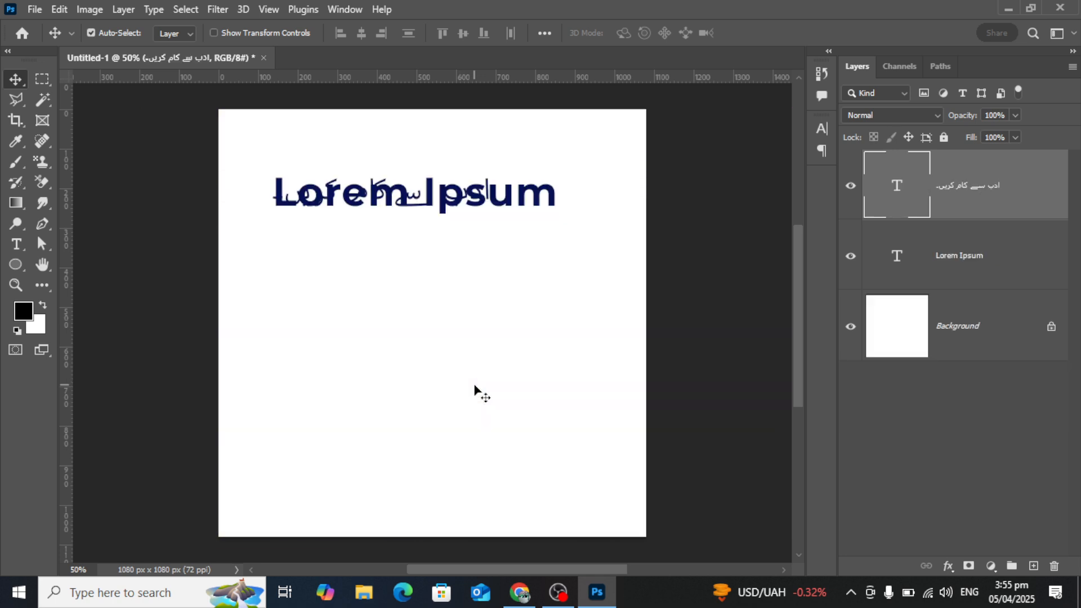
# Move the Urdu sentence off the Lorem Ipsum heading to an empty area below it.
pyautogui.moveTo(14, 66); pyautogui.dragTo(17, 68)
pyautogui.moveTo(386, 201); pyautogui.dragTo(394, 333)
pyautogui.doubleClick(394, 332)
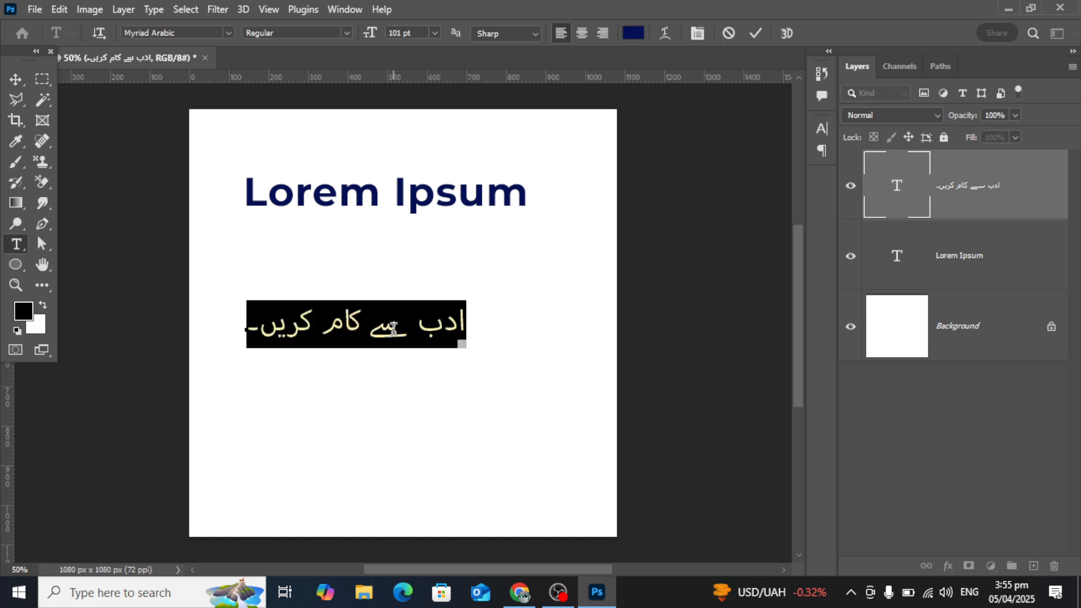
pyautogui.click(16, 79)
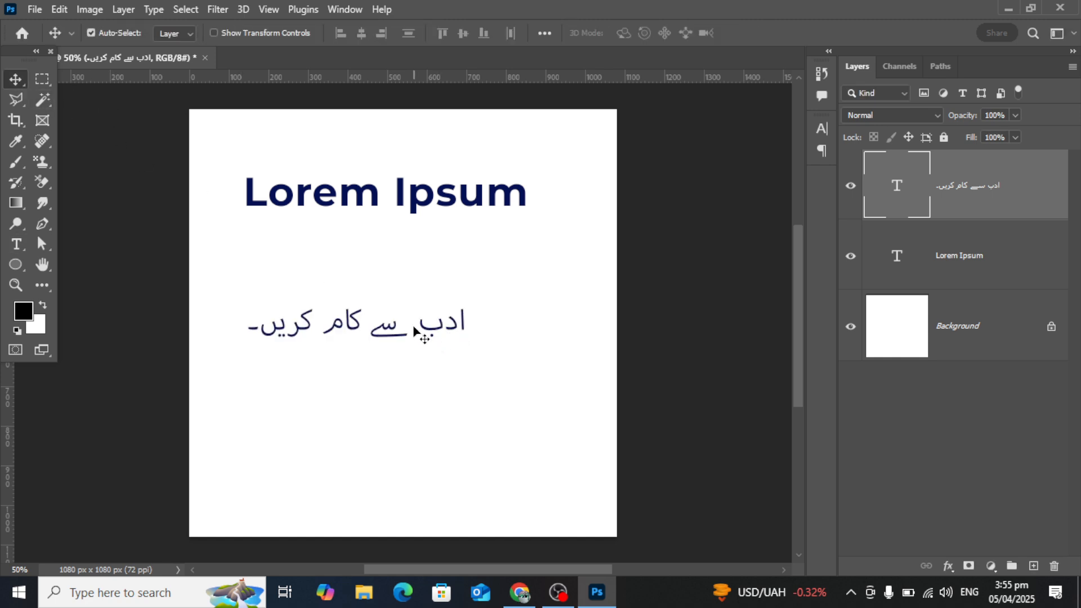
pyautogui.moveTo(416, 326); pyautogui.dragTo(426, 309)
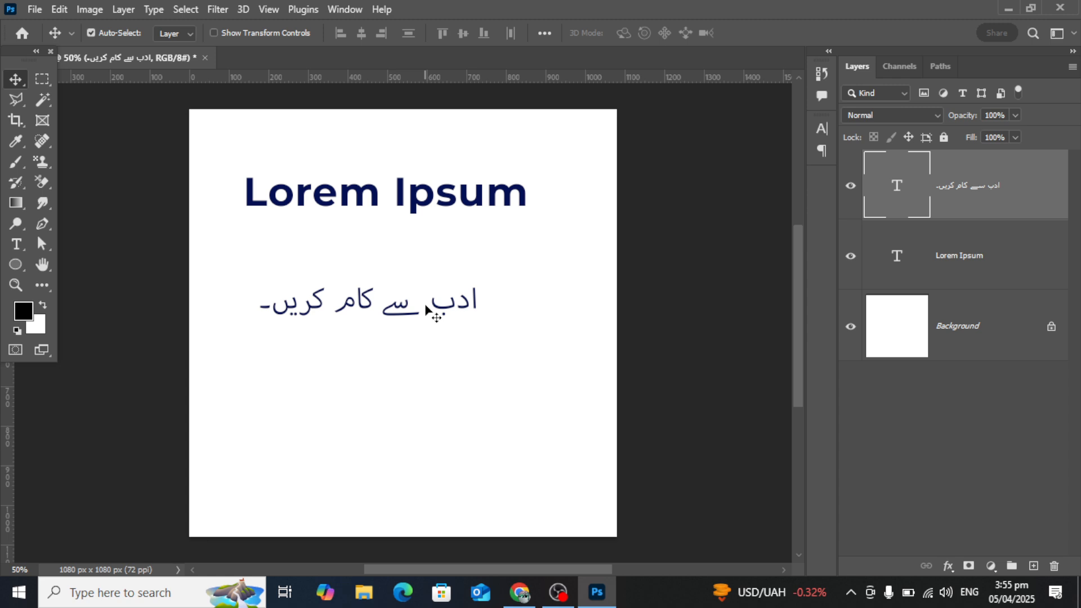
# Move the Urdu sentence slightly closer to the Lorem Ipsum heading.
pyautogui.moveTo(448, 306); pyautogui.dragTo(454, 281)
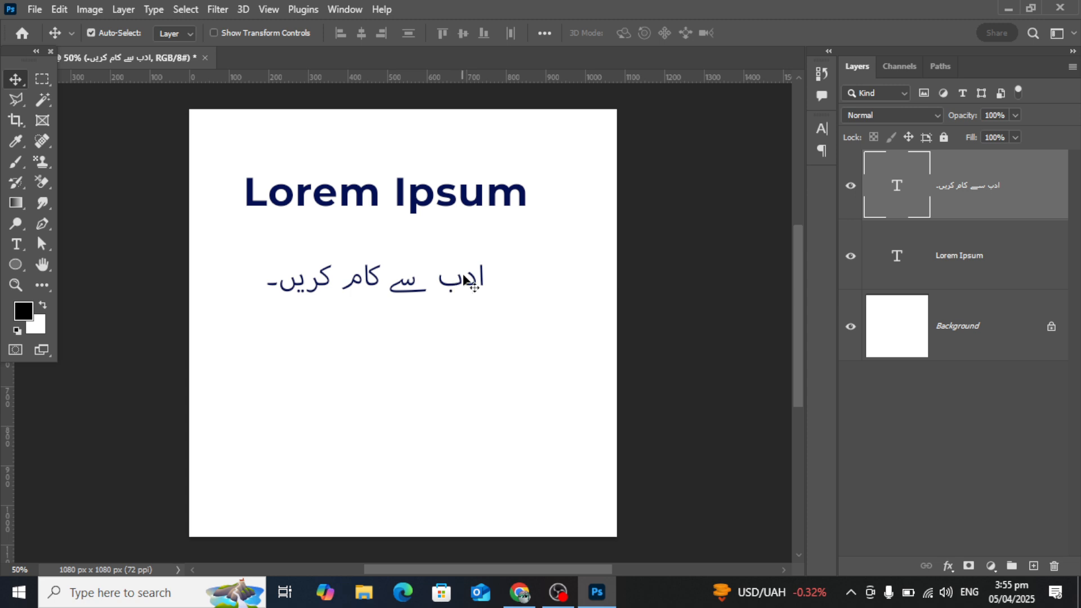
pyautogui.doubleClick(408, 290)
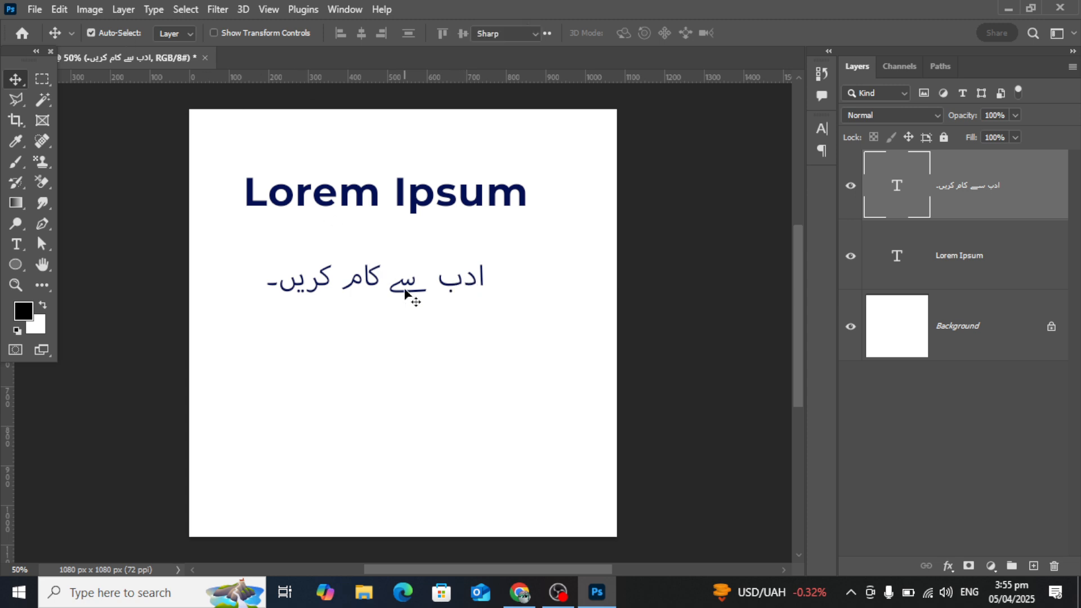
pyautogui.click(15, 79)
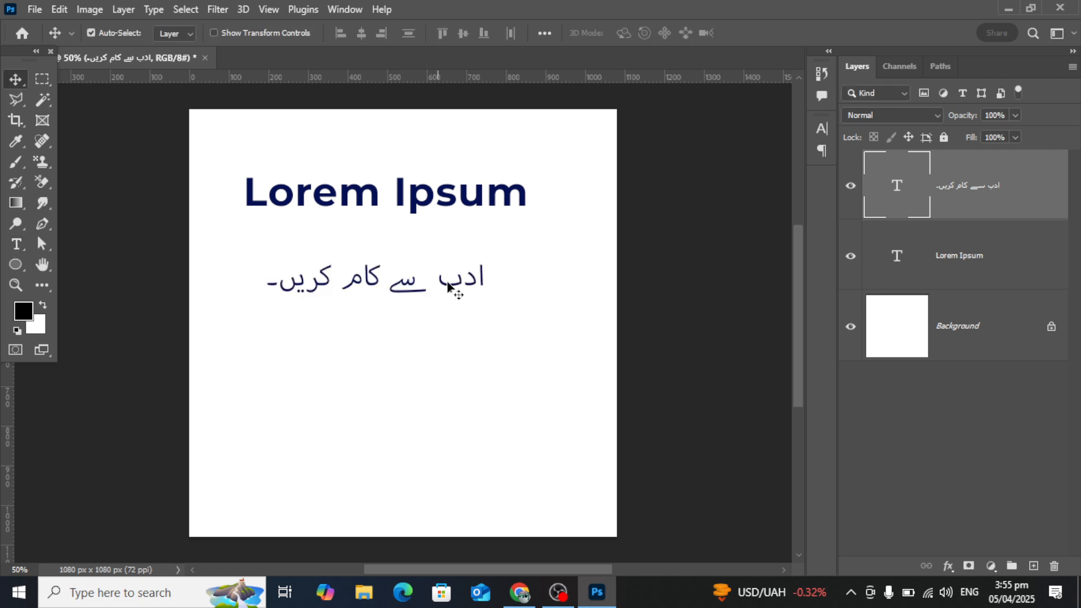
# Duplicate the Urdu sentence below the original and clear the copy's text.
pyautogui.moveTo(450, 287); pyautogui.dragTo(460, 363)
pyautogui.doubleClick(460, 363)
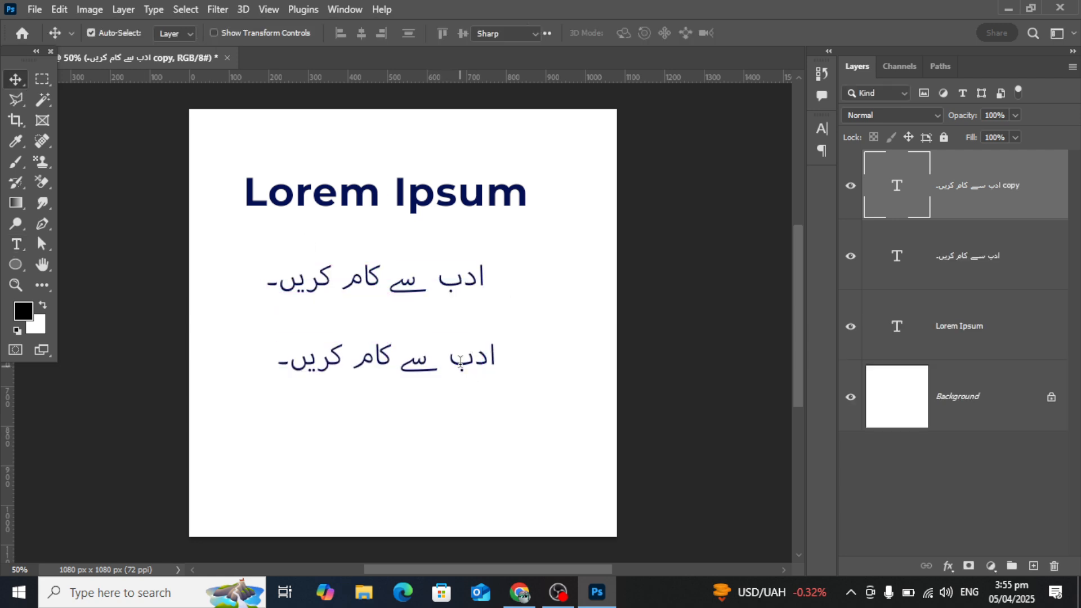
pyautogui.write('a')
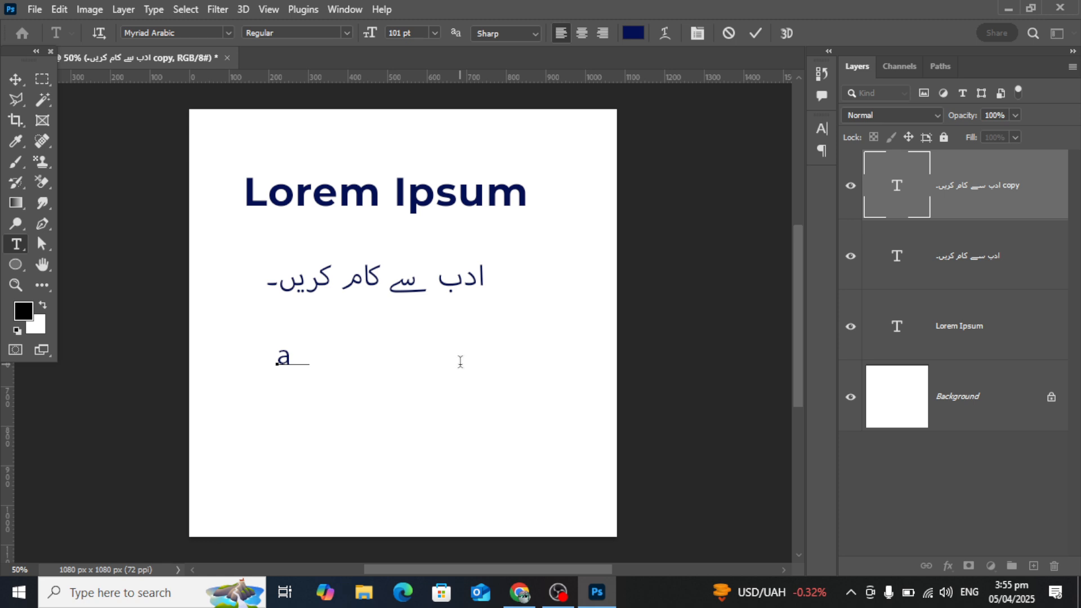
pyautogui.press('BackSpace')
pyautogui.press('BackSpace')
# Test the Urdu keyboard by entering "ا س دف گ ھ ج" in the duplicated text, and delete that layer.
pyautogui.hotkey('alt', 'shift')
pyautogui.write('ا س دف')
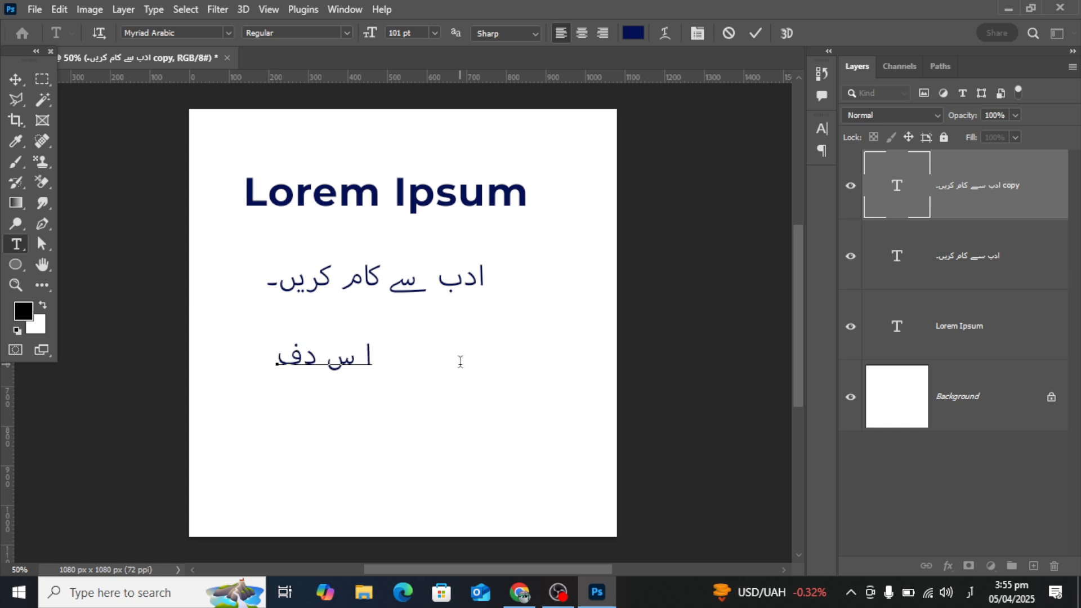
pyautogui.write(' گ ھ ج')
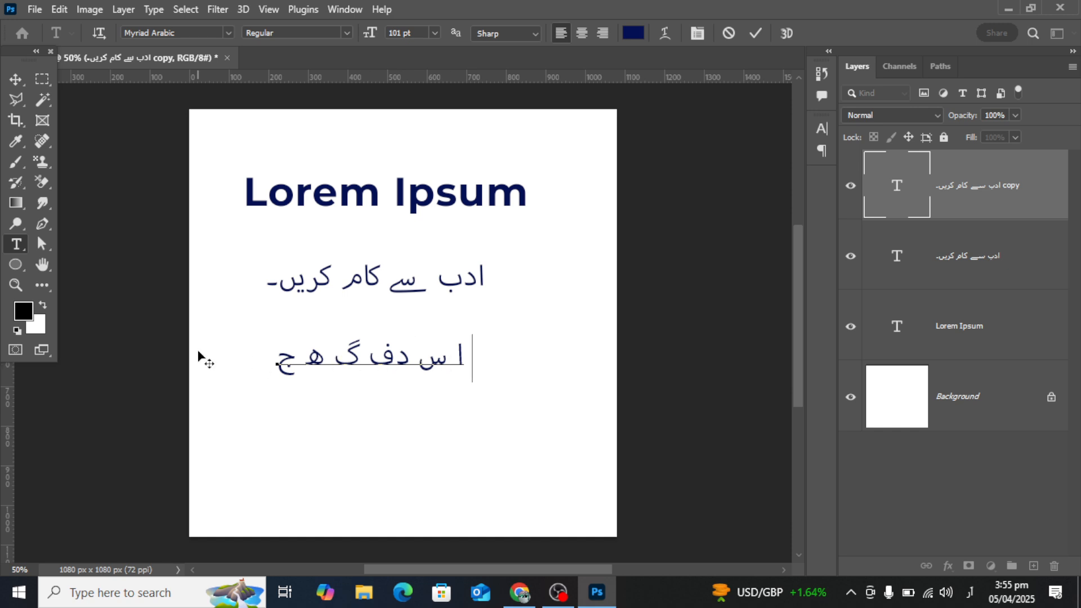
pyautogui.click(15, 79)
pyautogui.press('Delete')
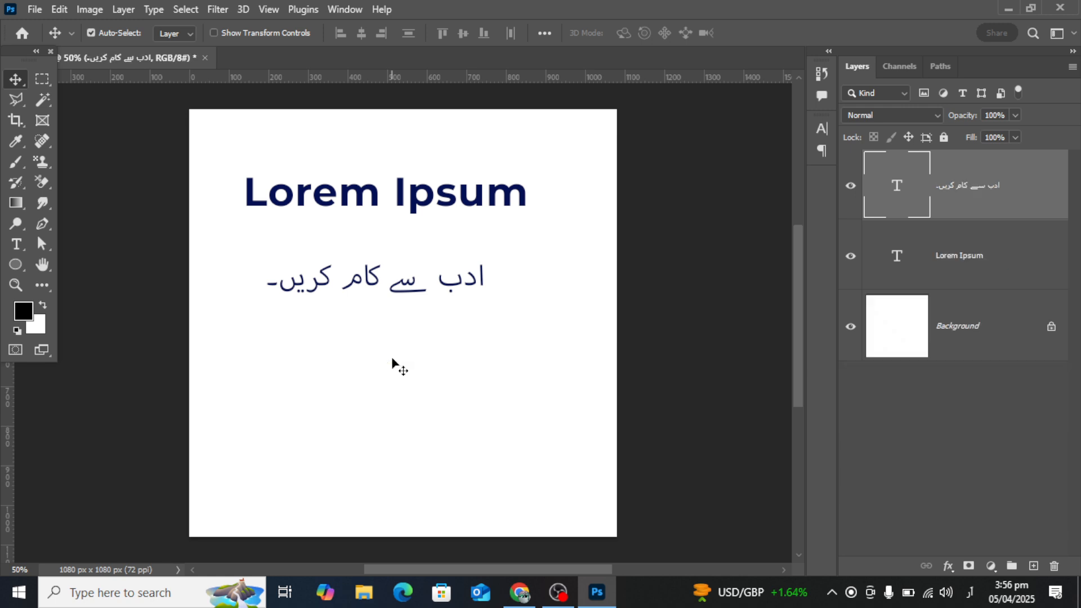
# Open the Type preferences and examine the type options and the Unified Text Engine information.
pyautogui.click(60, 9)
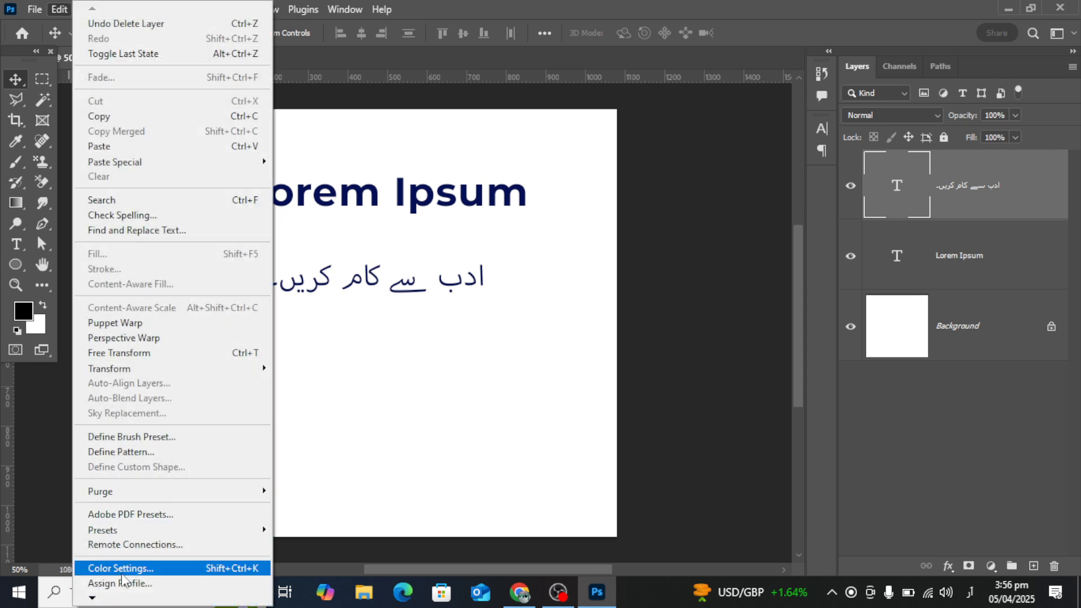
pyautogui.moveTo(92, 598)
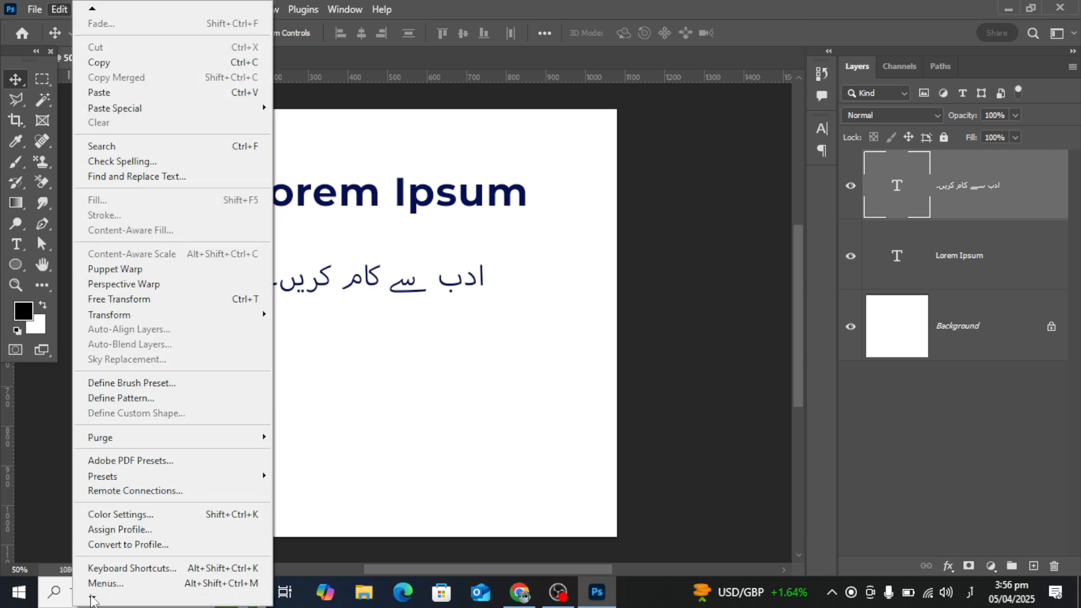
pyautogui.moveTo(126, 576)
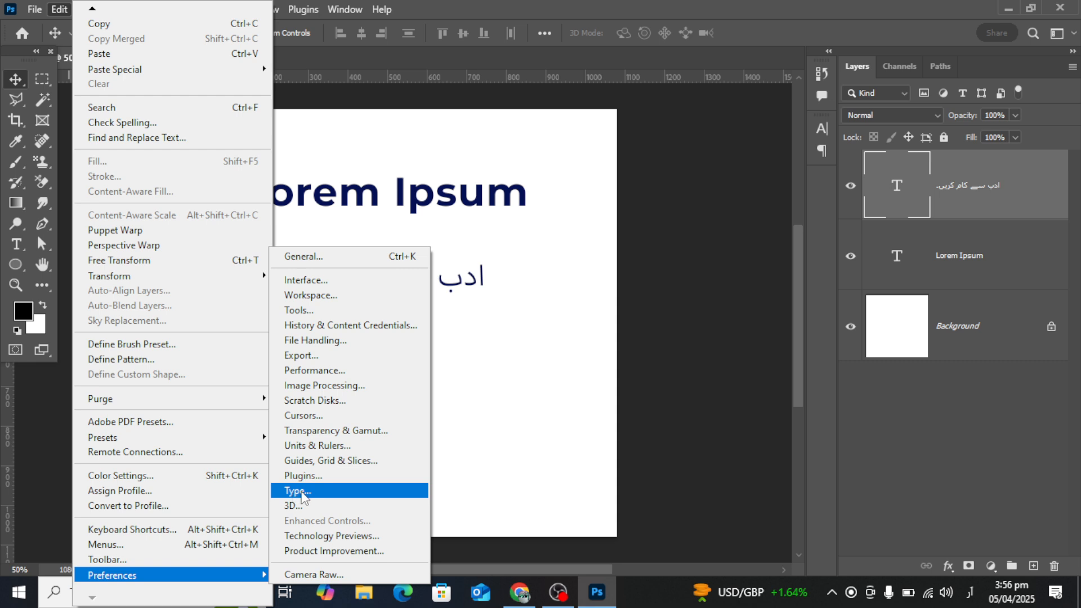
pyautogui.click(303, 494)
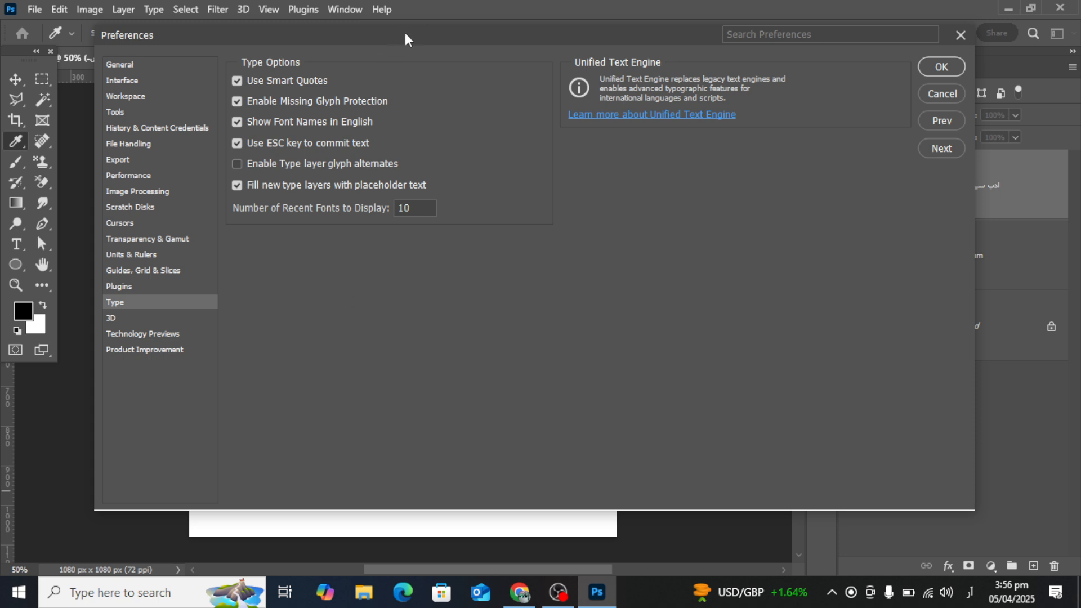
pyautogui.moveTo(406, 35); pyautogui.dragTo(517, 91)
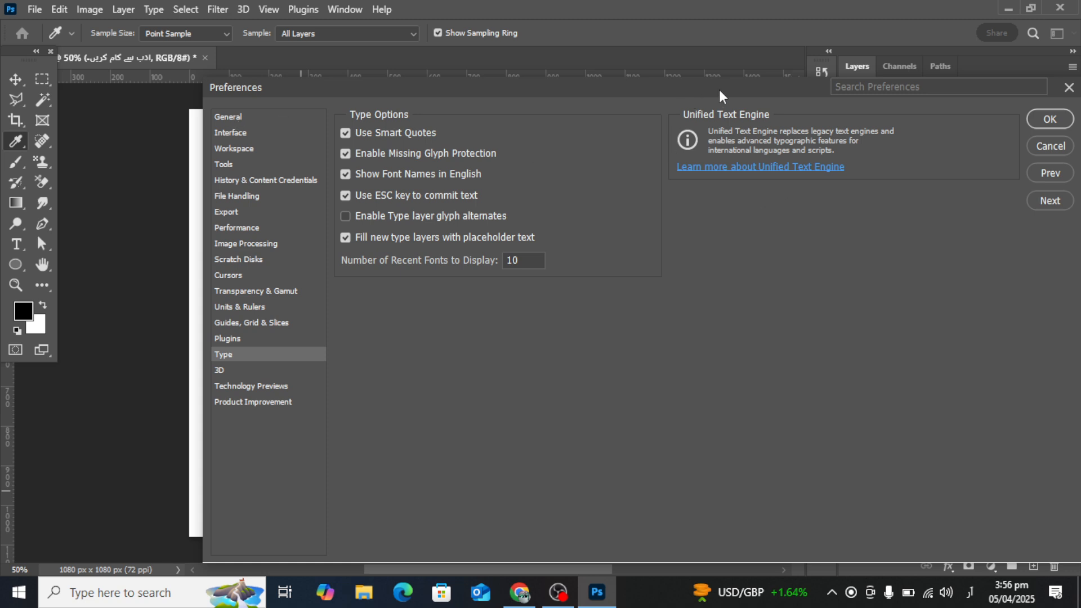
pyautogui.moveTo(722, 96); pyautogui.dragTo(631, 124)
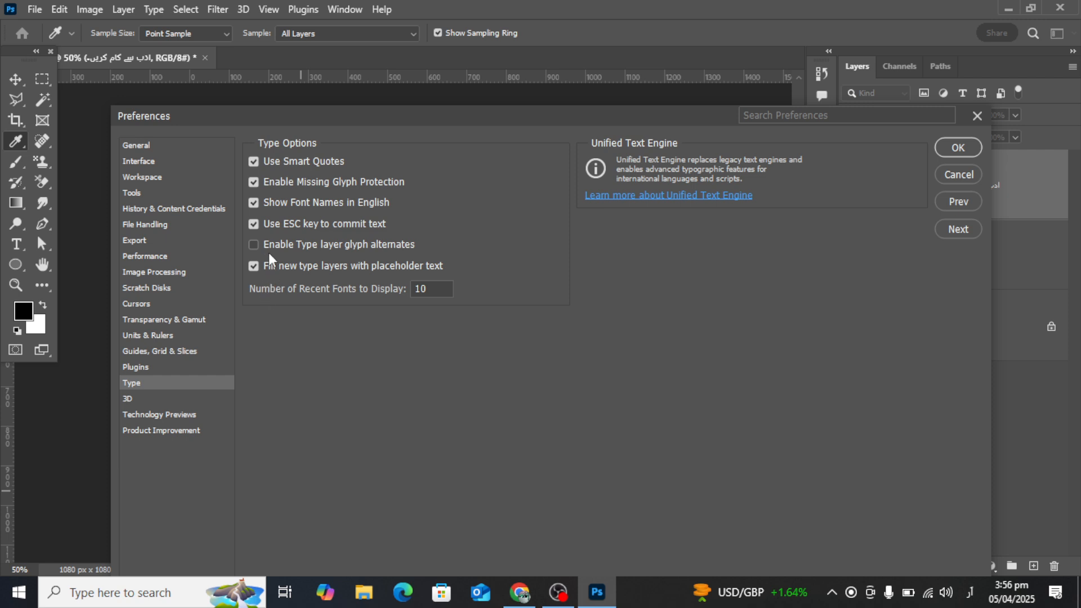
# Look through the 3D, Type and Performance preferences and cancel the dialog.
pyautogui.click(128, 400)
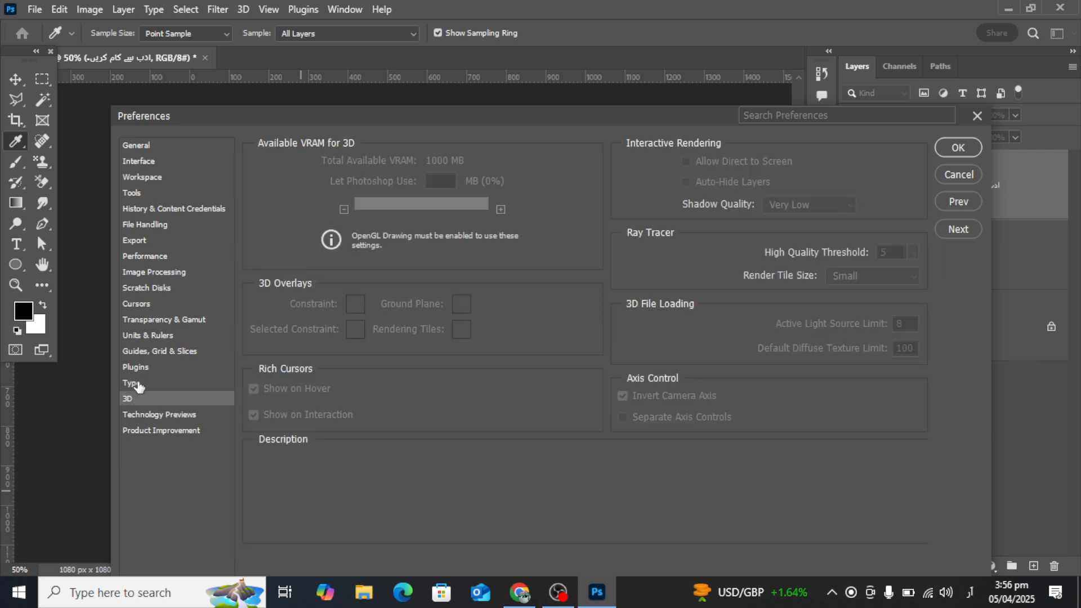
pyautogui.click(137, 383)
pyautogui.click(144, 256)
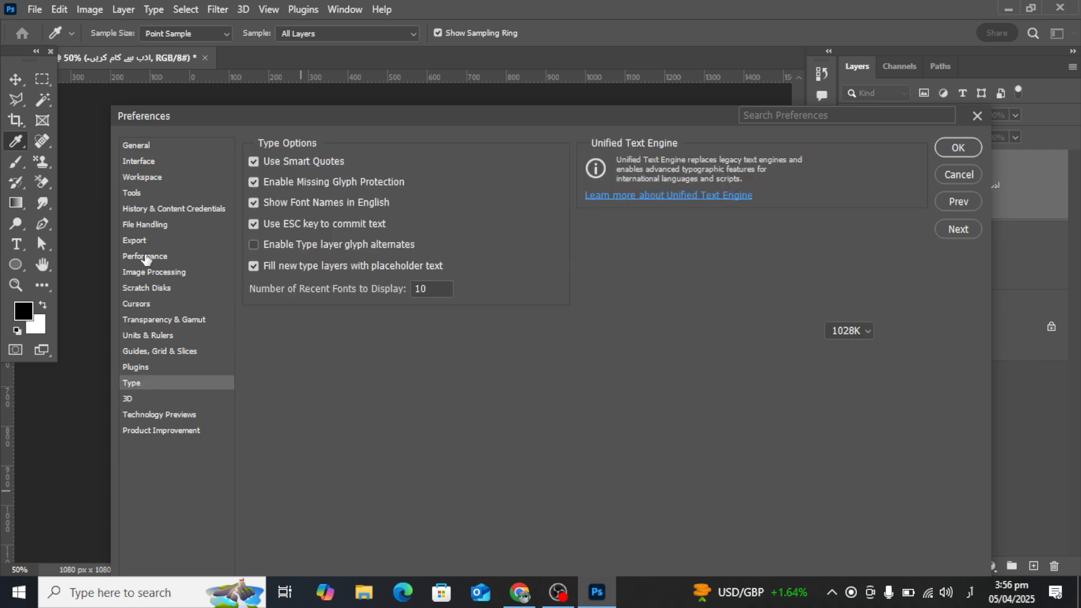
pyautogui.moveTo(496, 119); pyautogui.dragTo(330, 105)
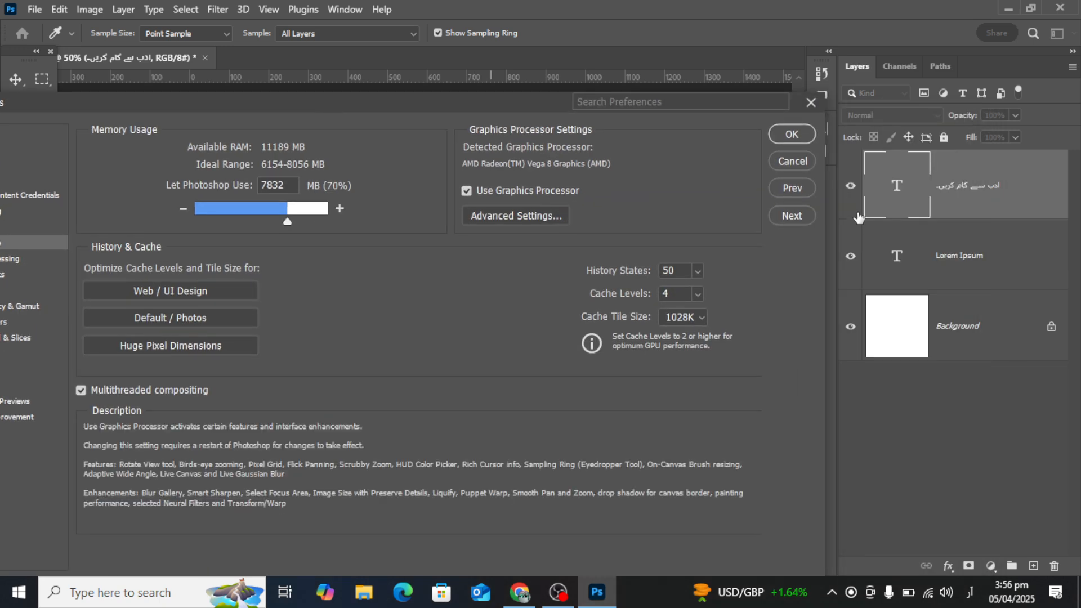
pyautogui.click(807, 161)
# Select the Urdu sentence's text and undock the Paragraph settings into a floating window, closing it.
pyautogui.doubleClick(396, 280)
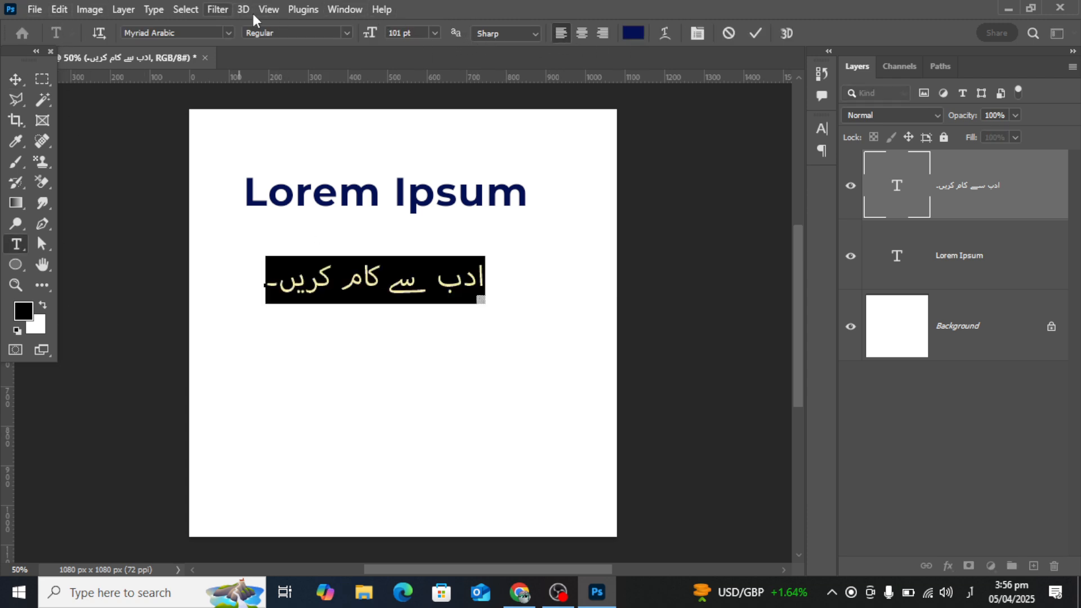
pyautogui.click(341, 11)
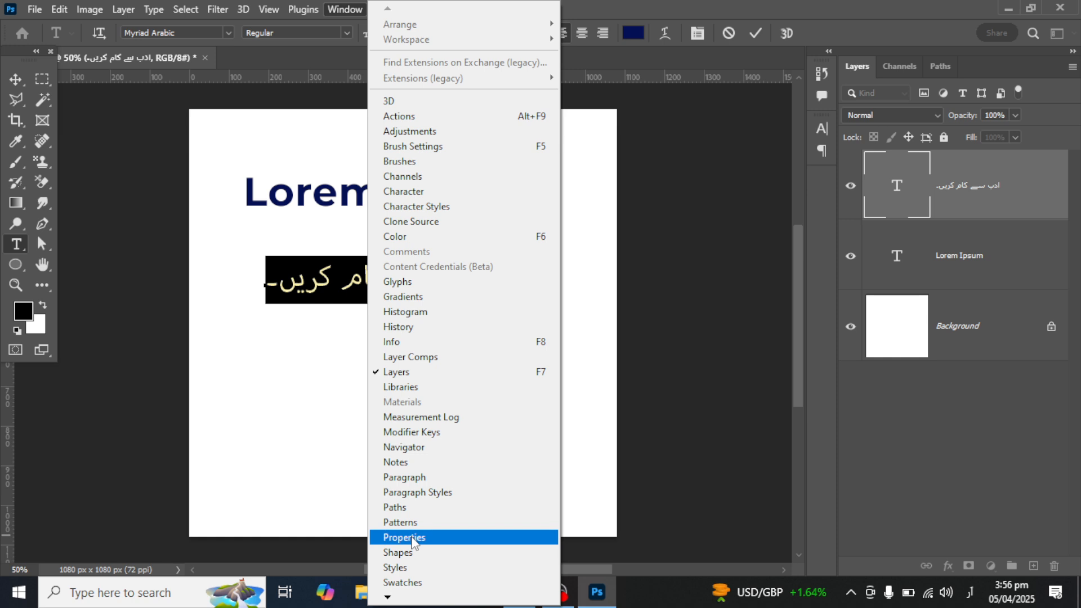
pyautogui.click(414, 478)
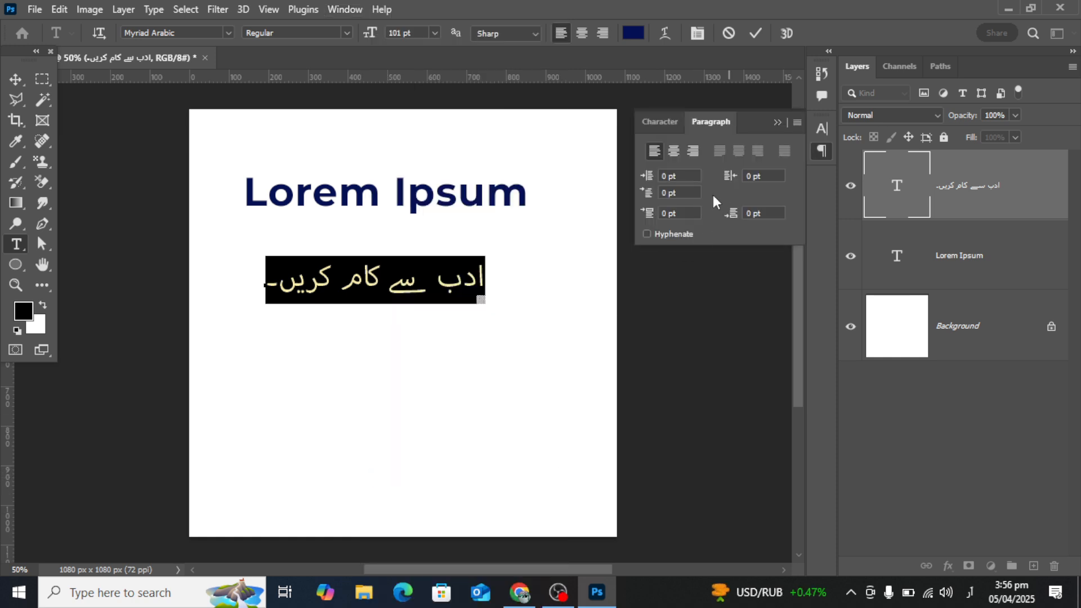
pyautogui.moveTo(742, 128); pyautogui.dragTo(647, 126)
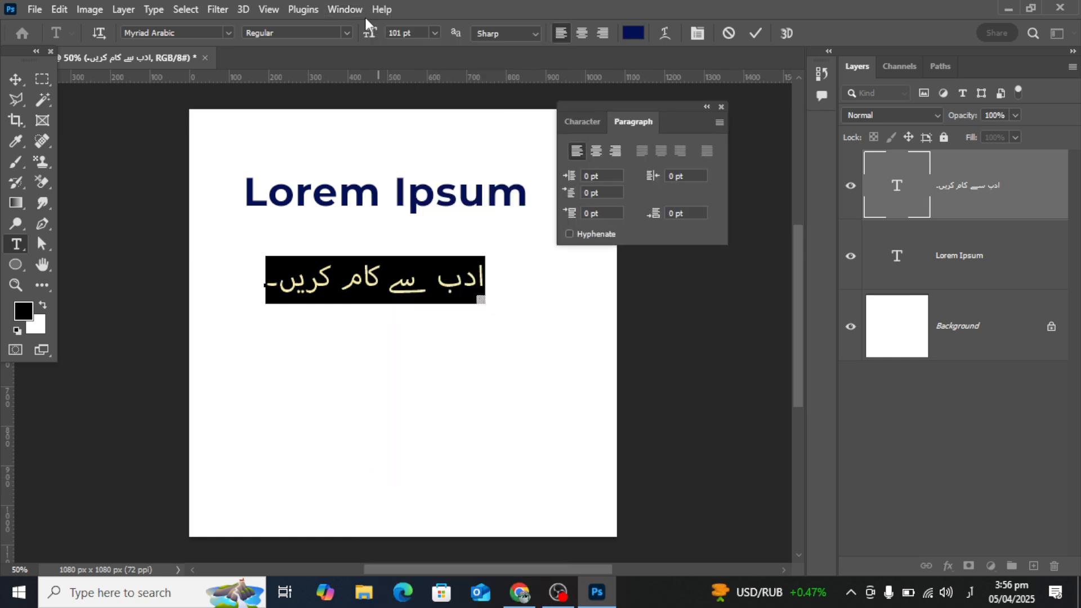
pyautogui.click(722, 107)
# Reopen the Paragraph settings and check the World-Ready Layout option for the selected Urdu text.
pyautogui.click(345, 10)
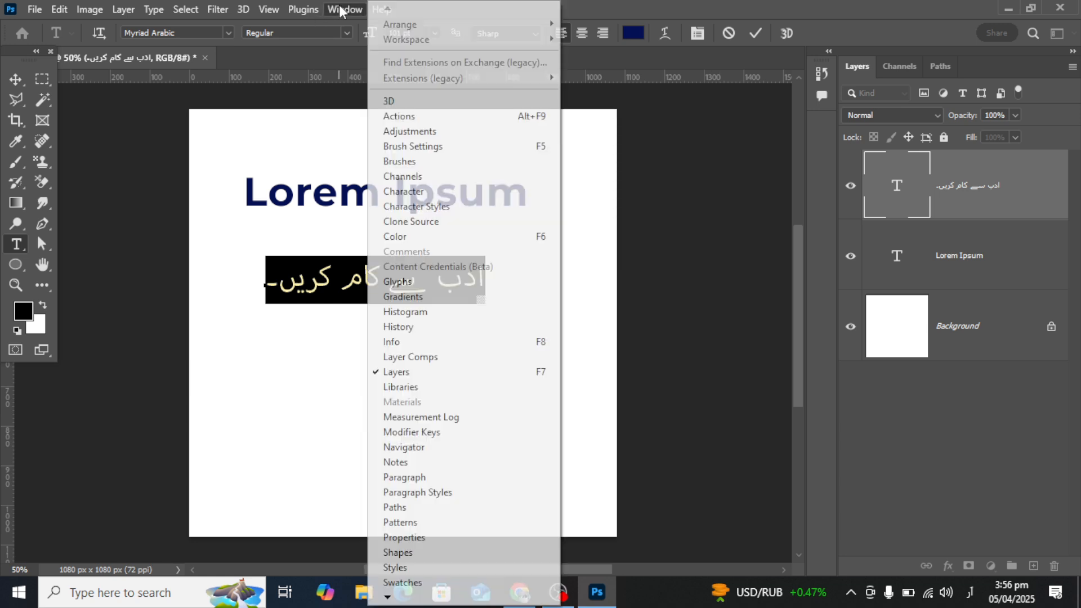
pyautogui.click(415, 481)
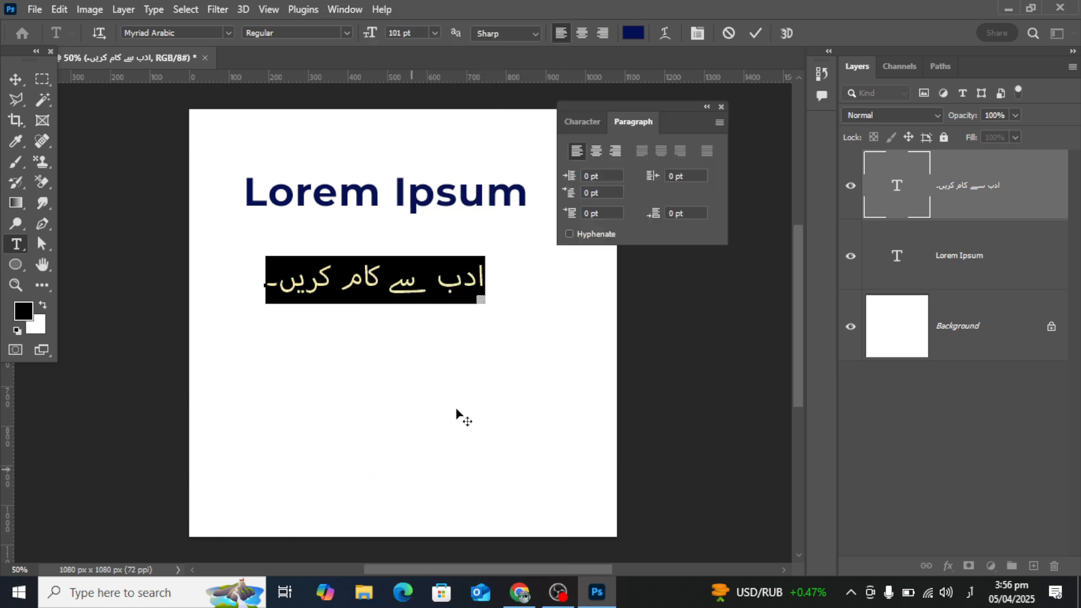
pyautogui.click(719, 122)
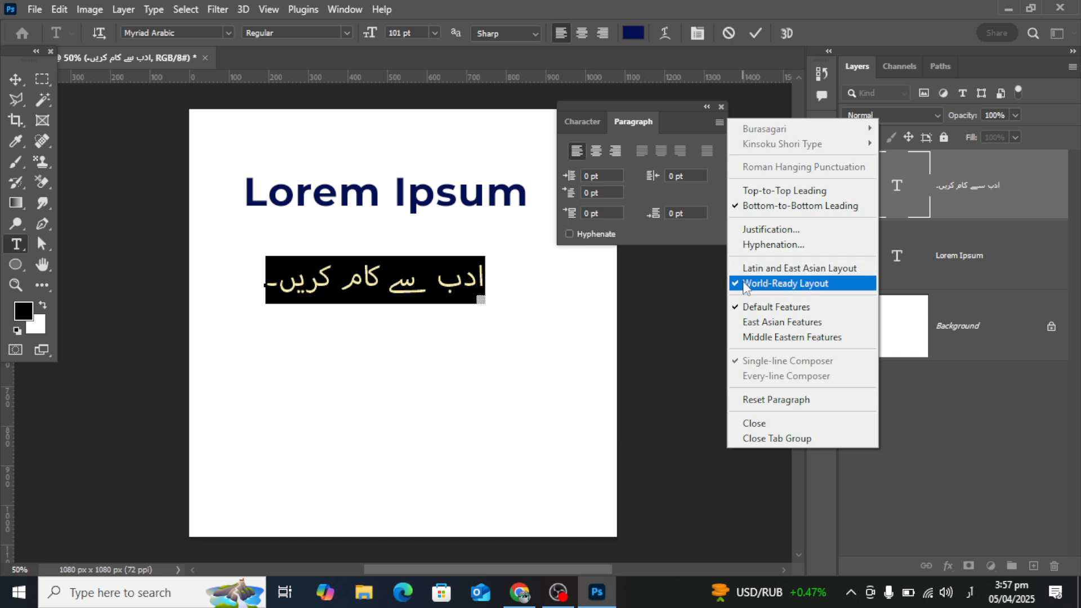
pyautogui.click(420, 269)
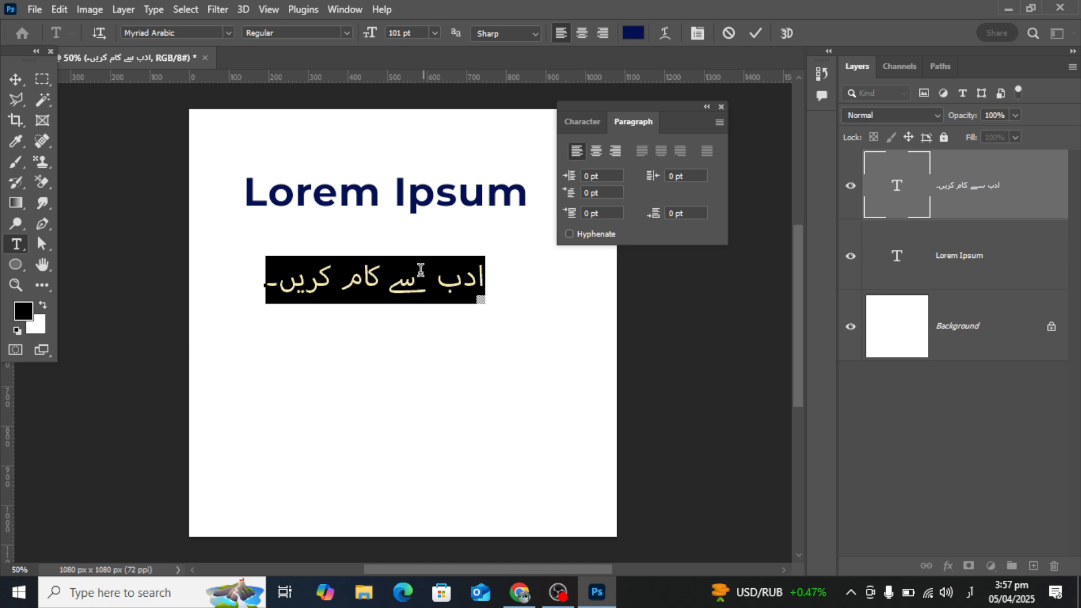
# Leave text editing and review the Type preferences again, accepting the dialog without changes.
pyautogui.click(53, 10)
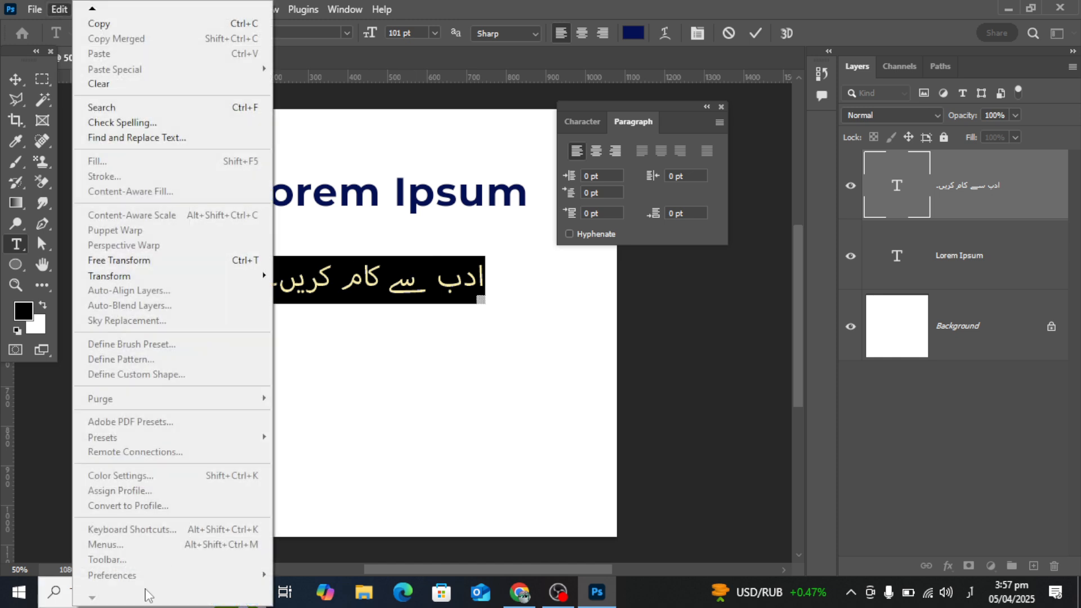
pyautogui.click(434, 290)
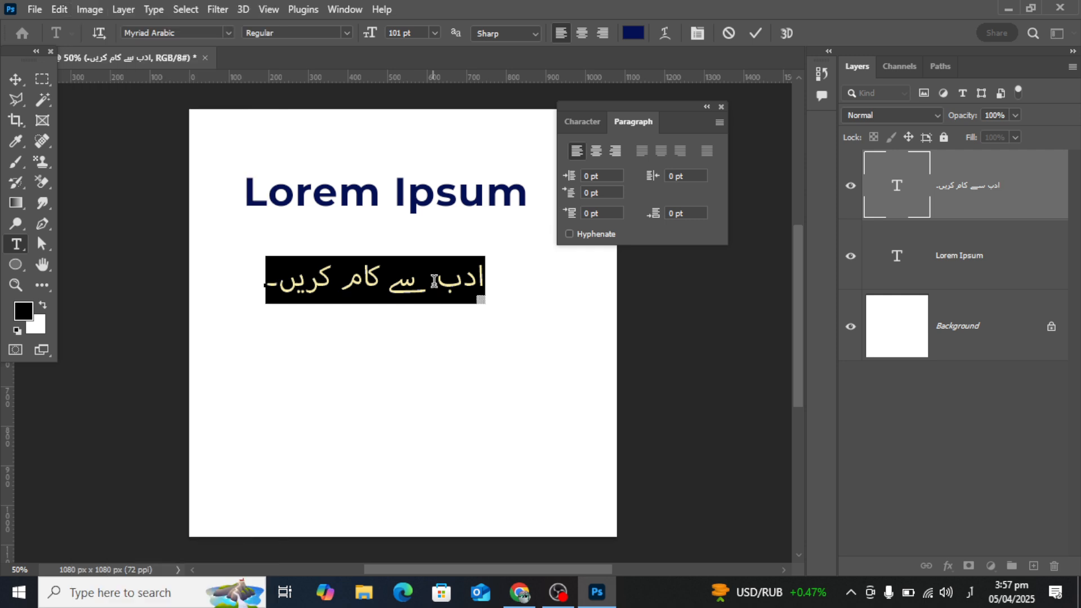
pyautogui.click(17, 83)
pyautogui.click(56, 9)
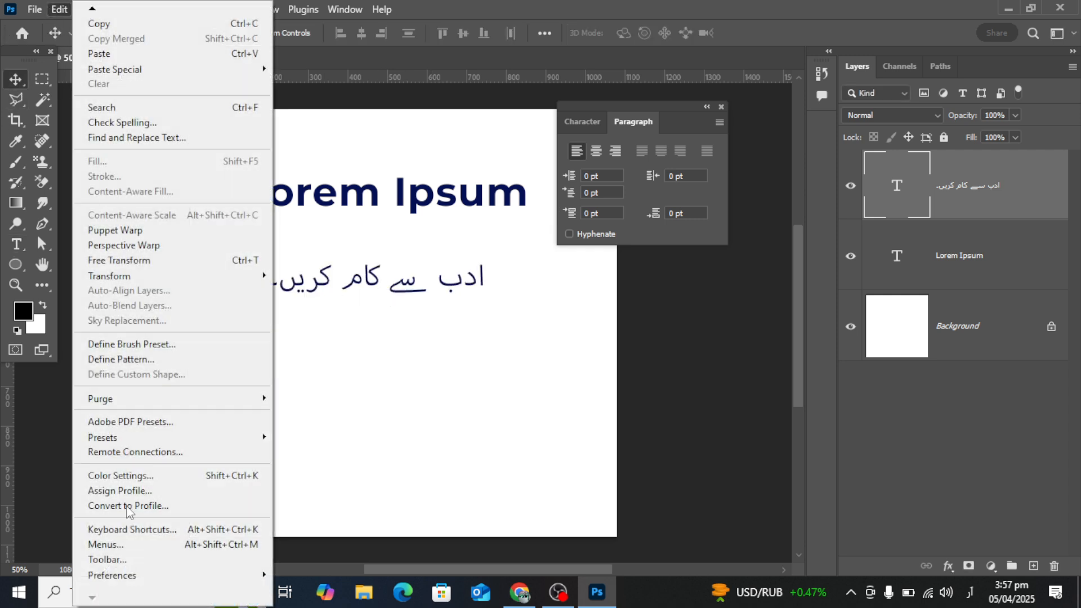
pyautogui.moveTo(133, 580)
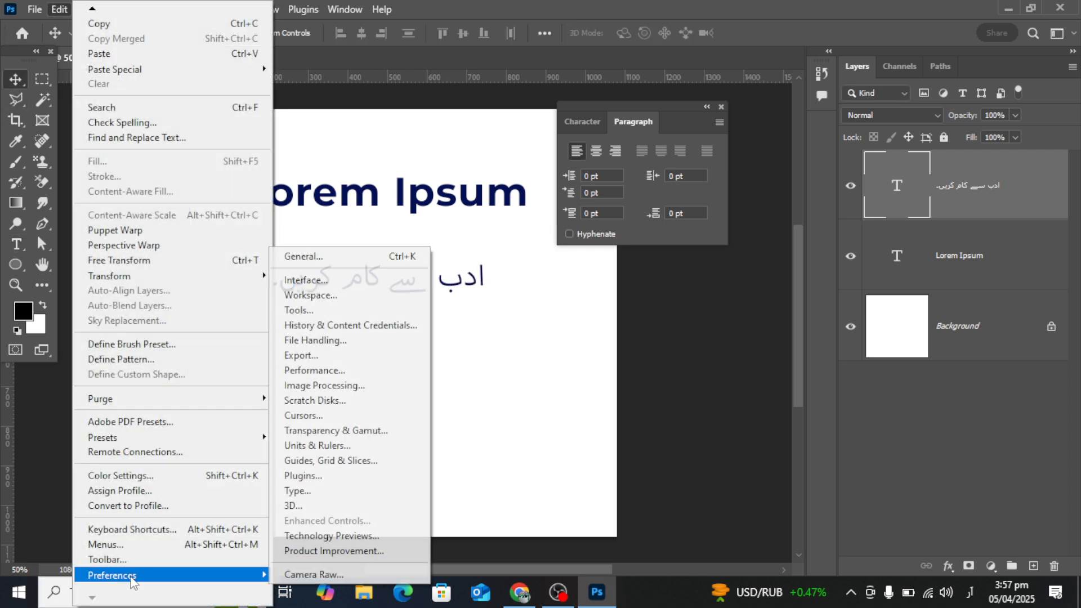
pyautogui.click(318, 492)
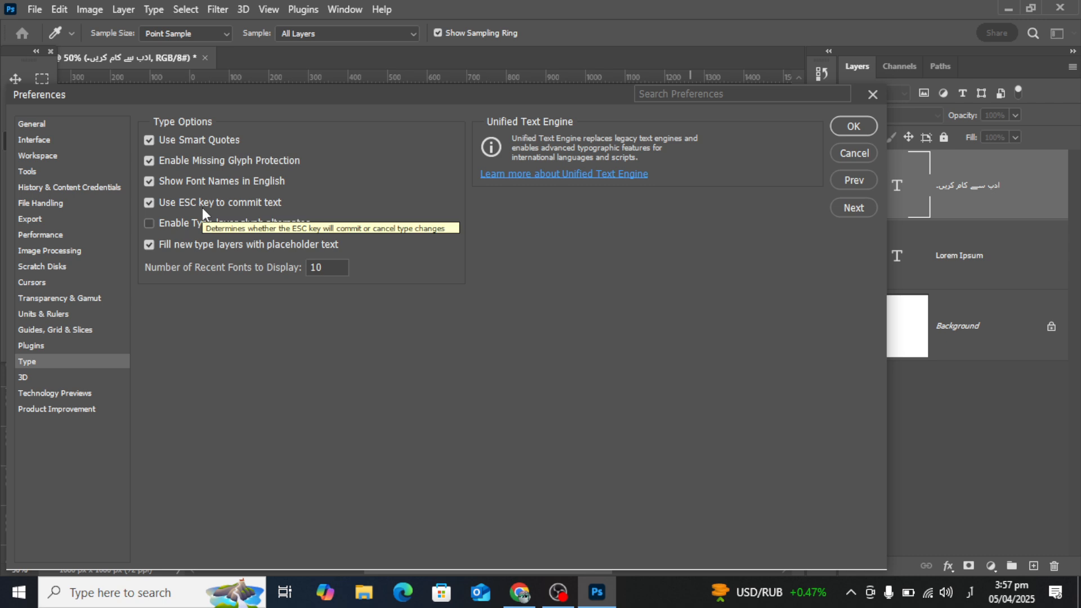
pyautogui.click(854, 126)
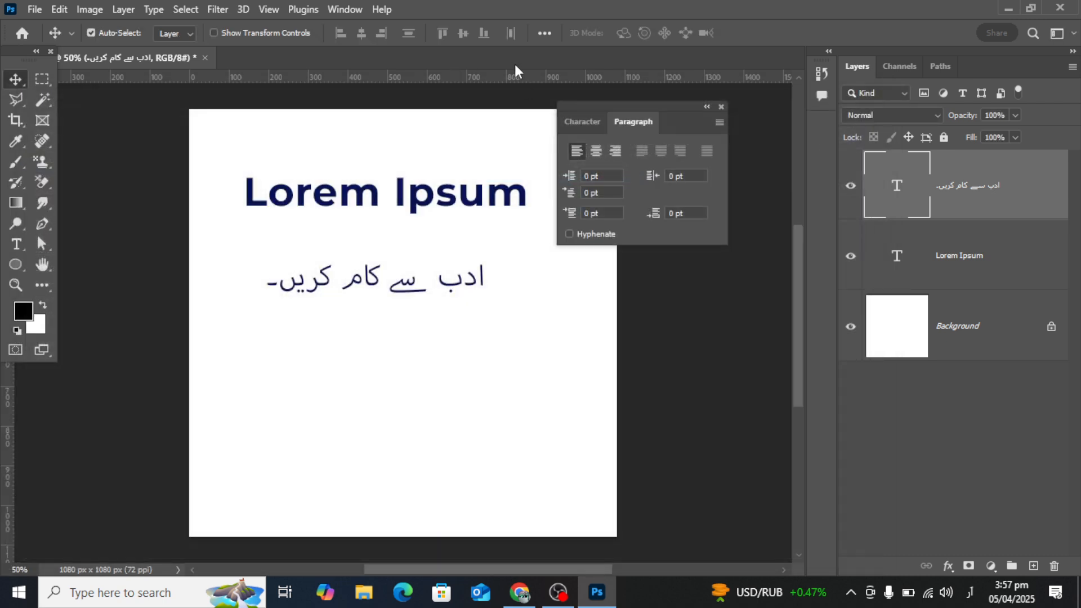
# Recheck the paragraph layout options for the Urdu layer and move the floating Paragraph settings clear of the artwork.
pyautogui.click(346, 9)
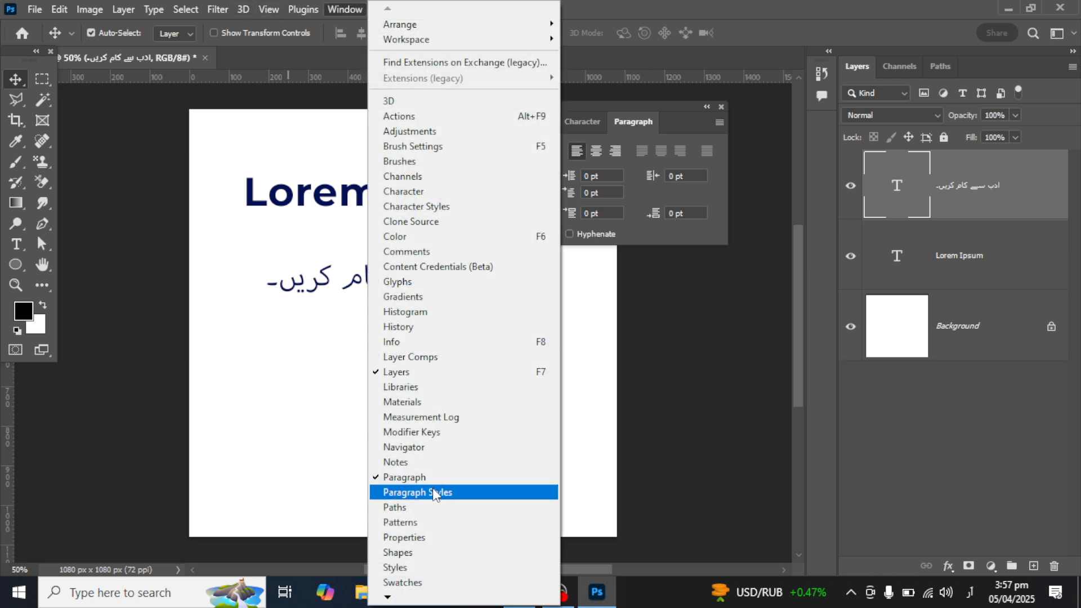
pyautogui.click(719, 122)
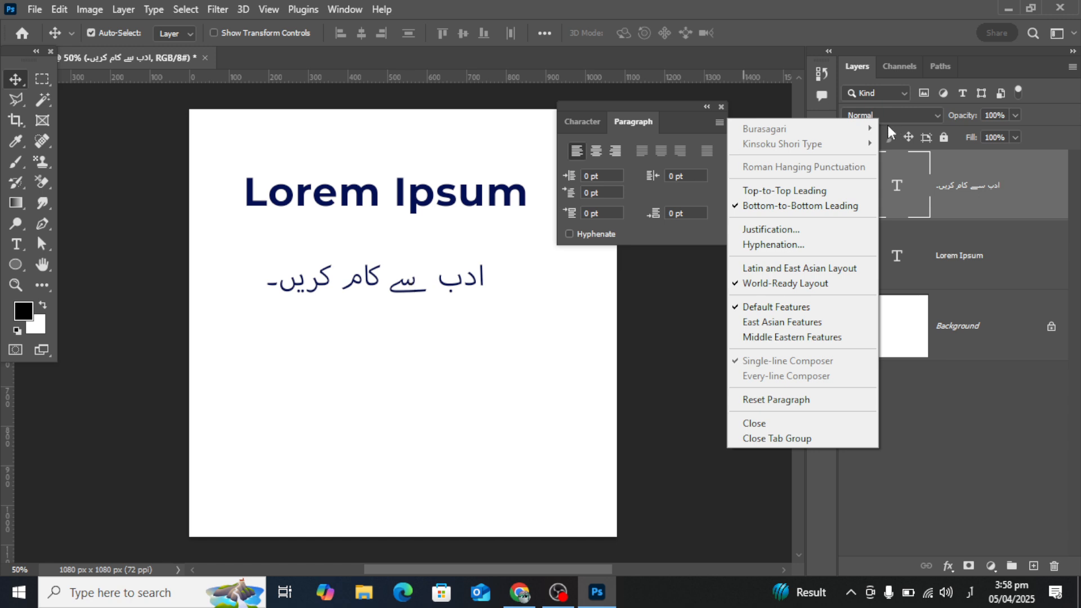
pyautogui.click(722, 113)
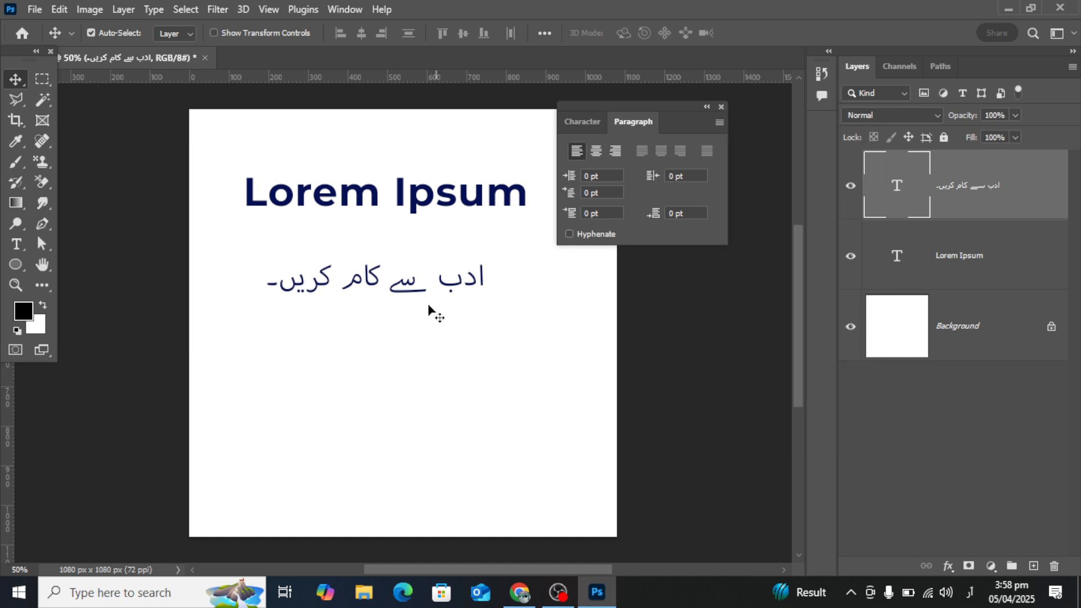
pyautogui.moveTo(663, 110); pyautogui.dragTo(751, 204)
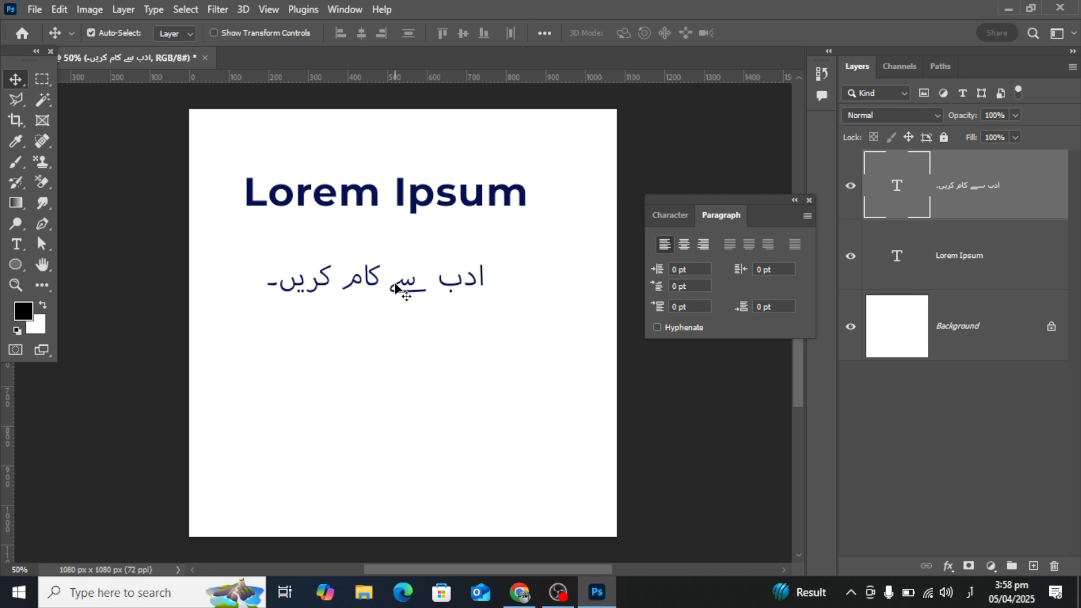
# Switch to Google Chrome and open a new tab for a web search.
pyautogui.click(519, 591)
pyautogui.click(227, 12)
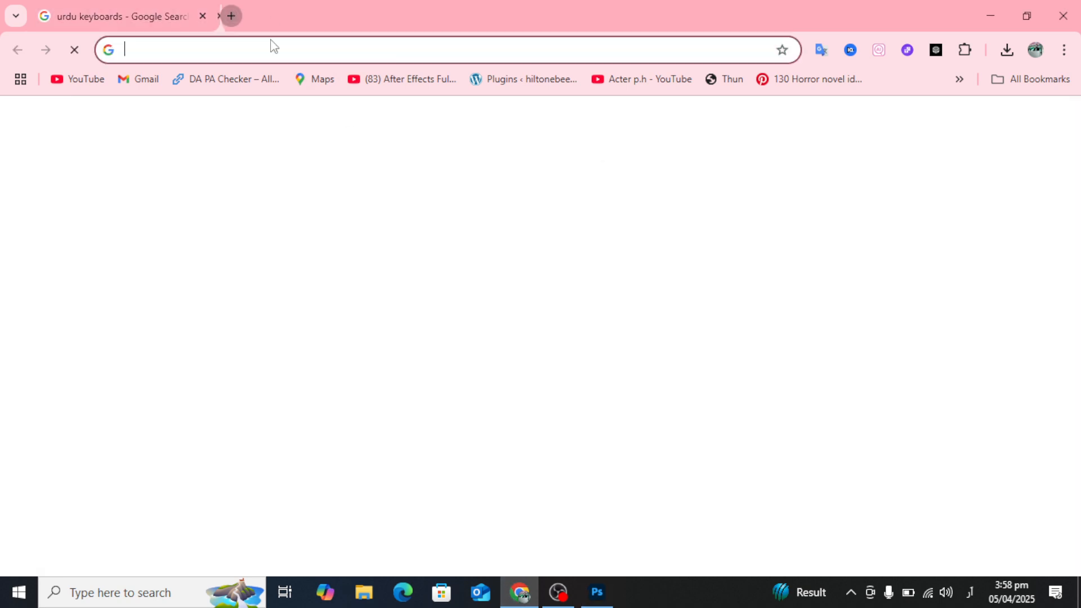
pyautogui.click(281, 47)
pyautogui.write('جامعع')
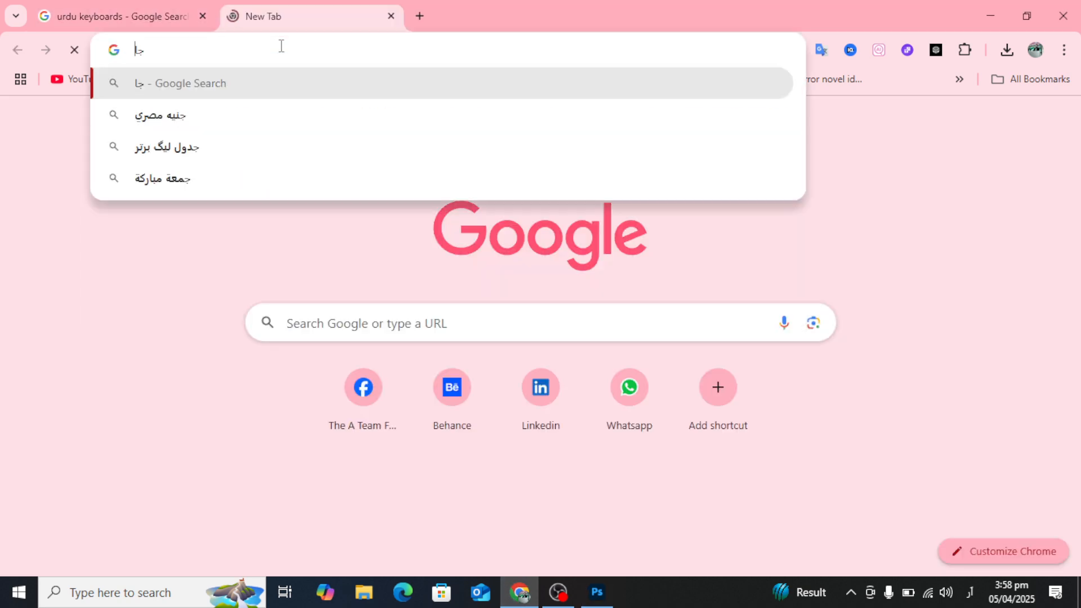
pyautogui.press('BackSpace')
pyautogui.press('BackSpace')
pyautogui.press('BackSpace')
pyautogui.press('BackSpace')
pyautogui.press('BackSpace')
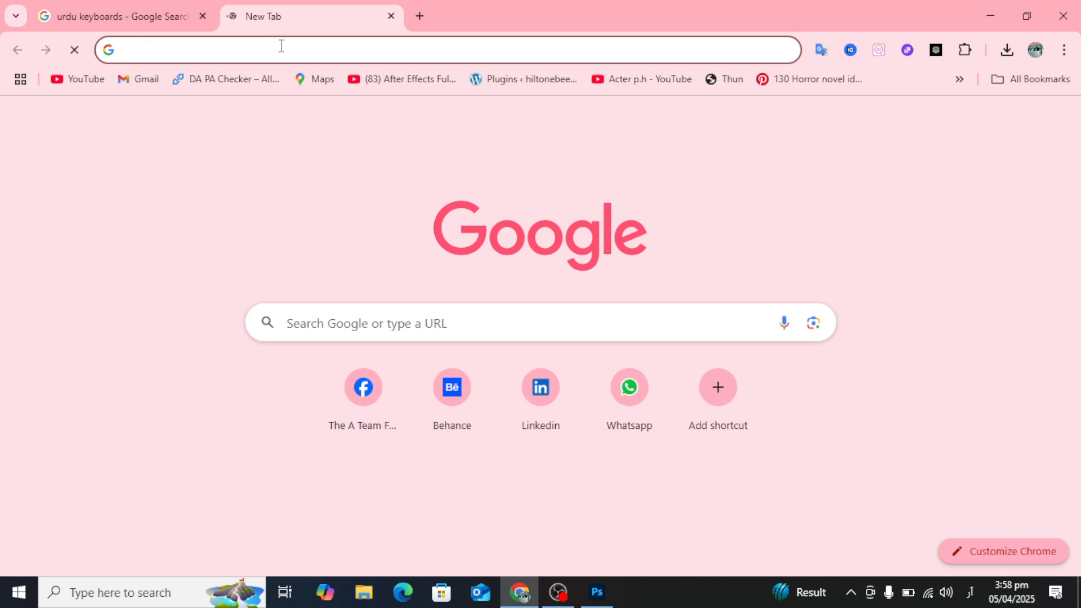
# Search the web for "jameel noori nastaliq font" using the English keyboard.
pyautogui.write('jamee')
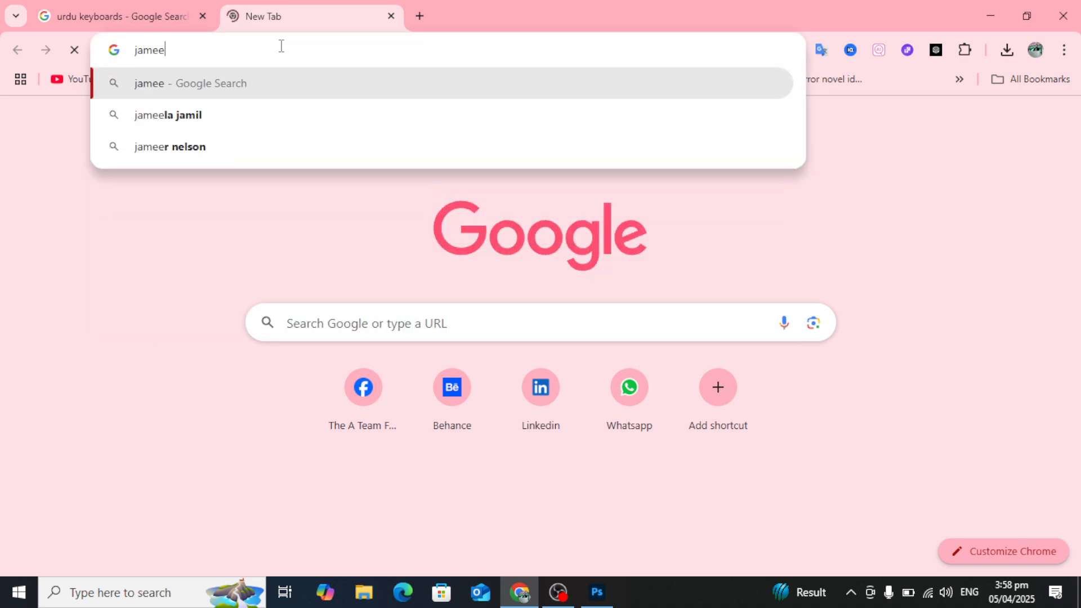
pyautogui.write('l noori ')
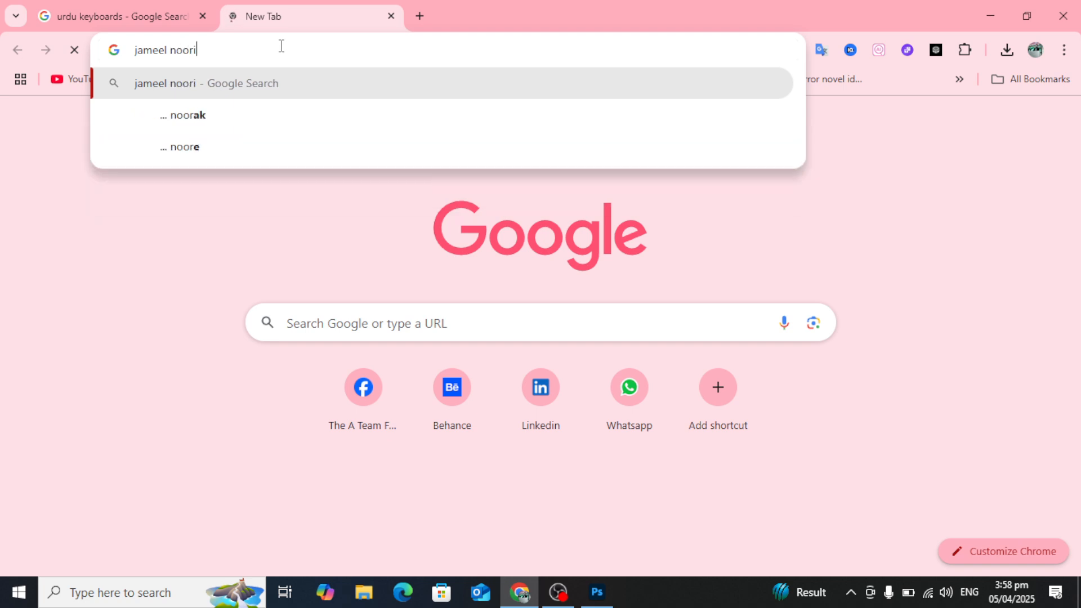
pyautogui.write('nastali')
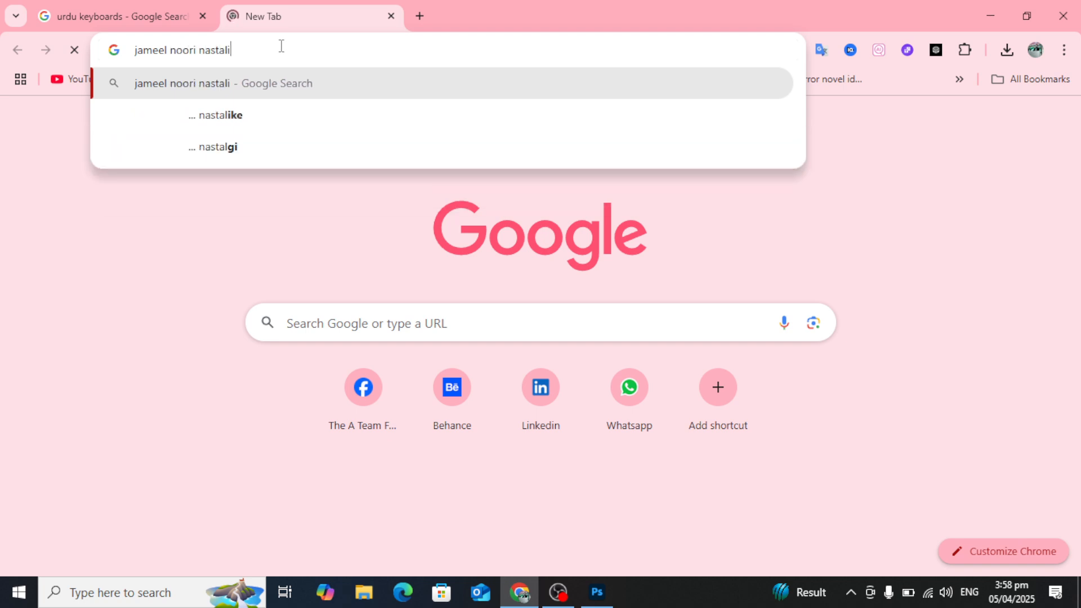
pyautogui.write('q font')
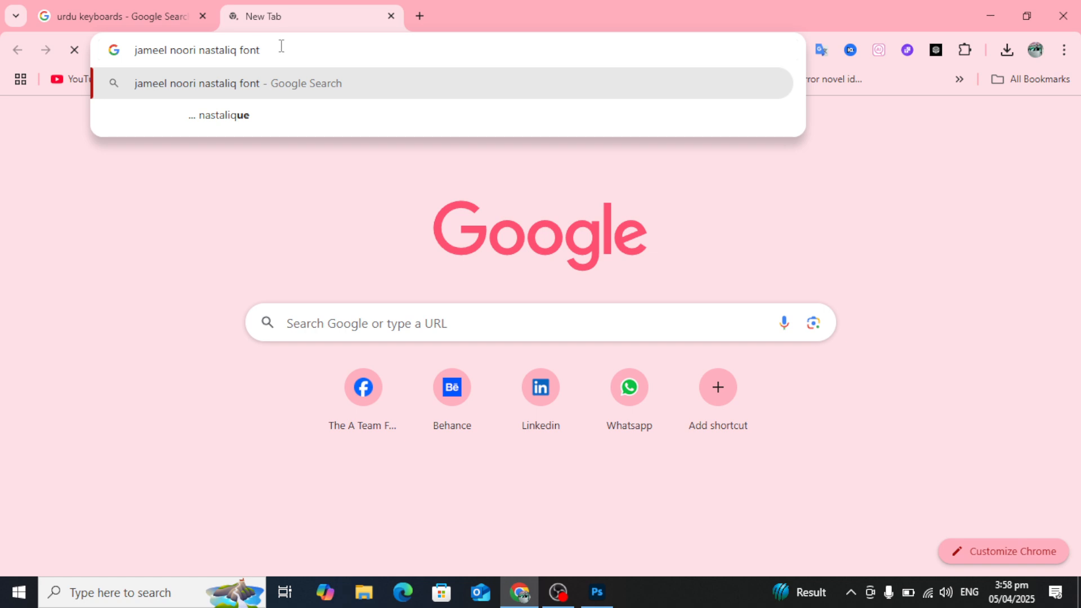
pyautogui.press('Return')
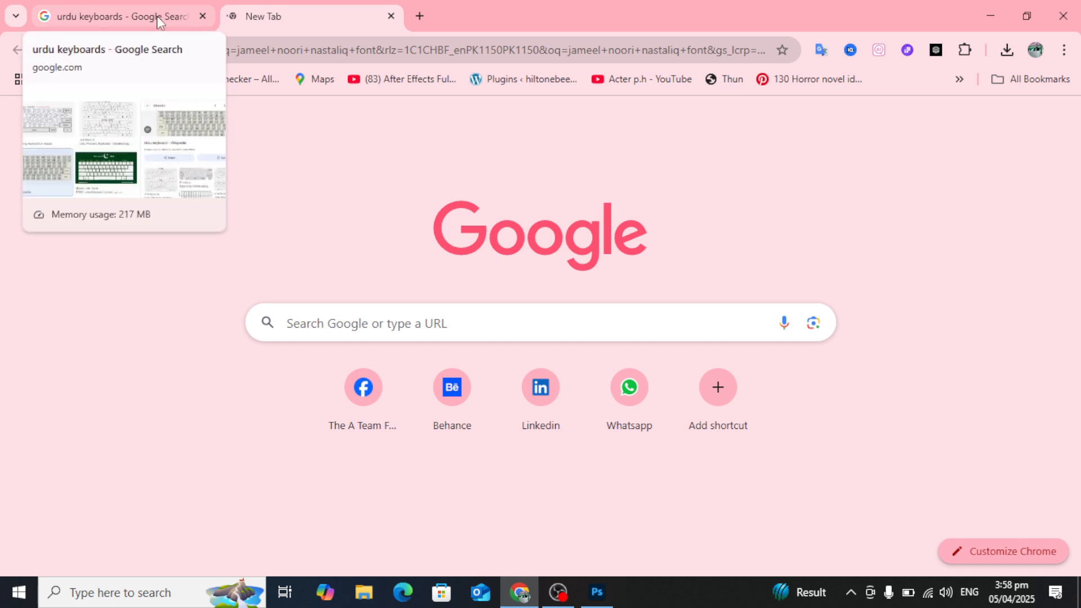
# Switch to File Explorer and open the Bebus Neue folder inside Fonts on New Volume (E:).
pyautogui.click(363, 592)
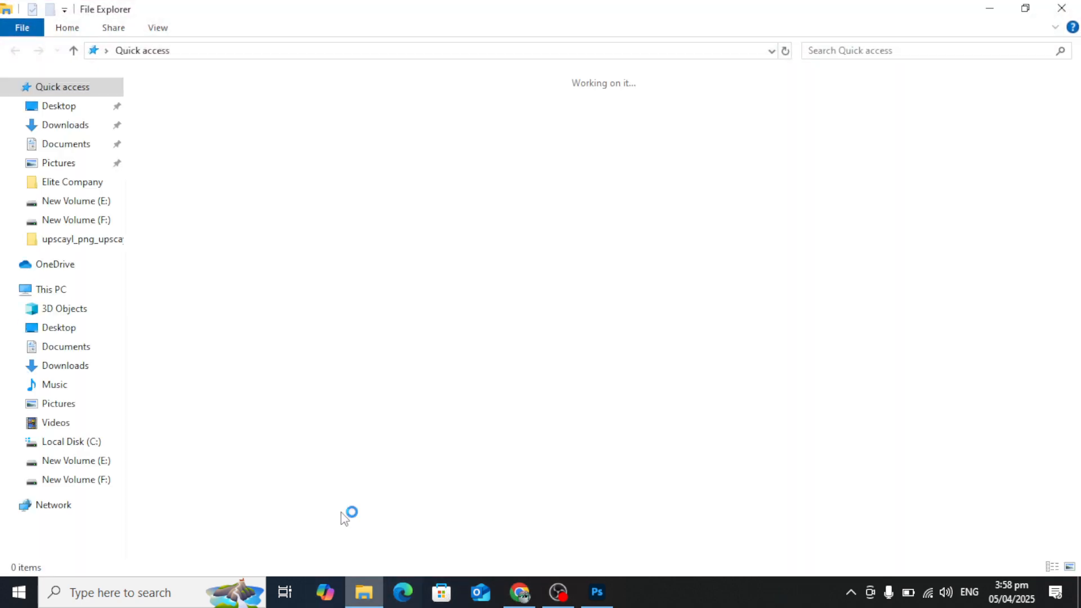
pyautogui.click(88, 481)
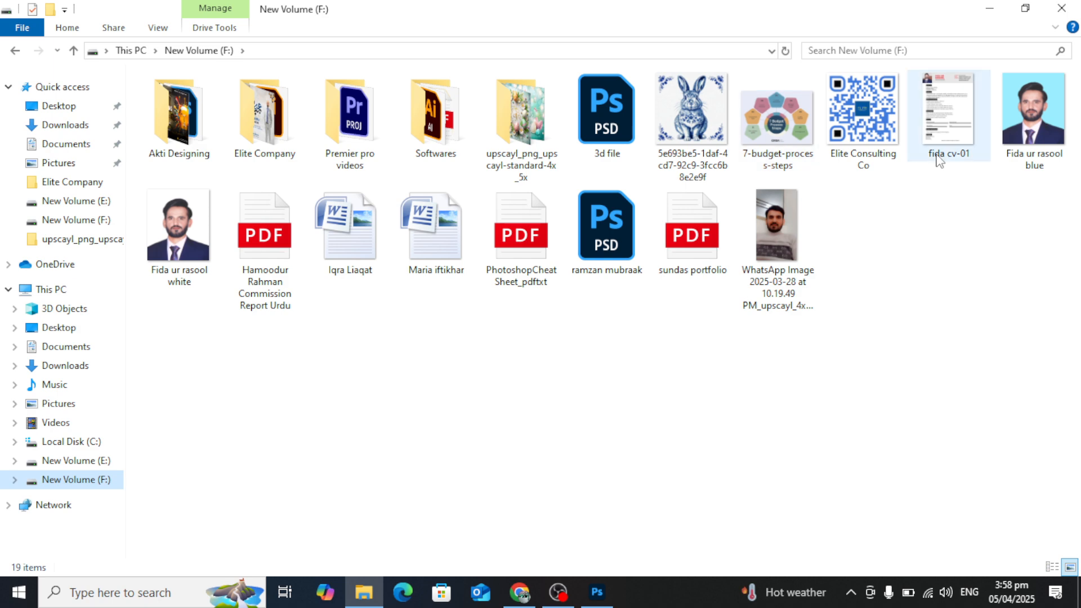
pyautogui.click(90, 465)
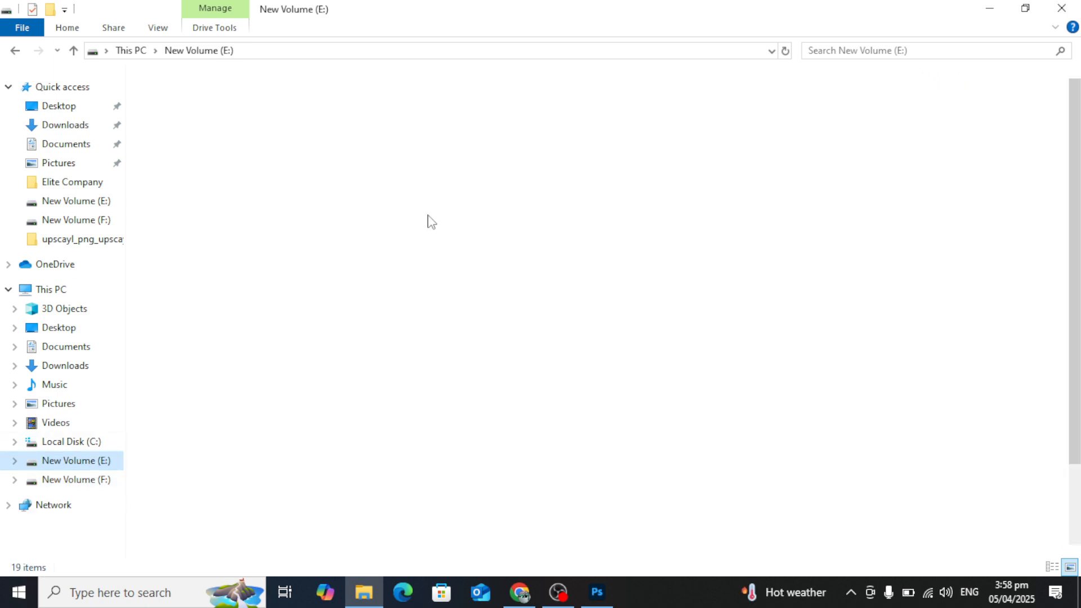
pyautogui.click(535, 135)
pyautogui.doubleClick(535, 135)
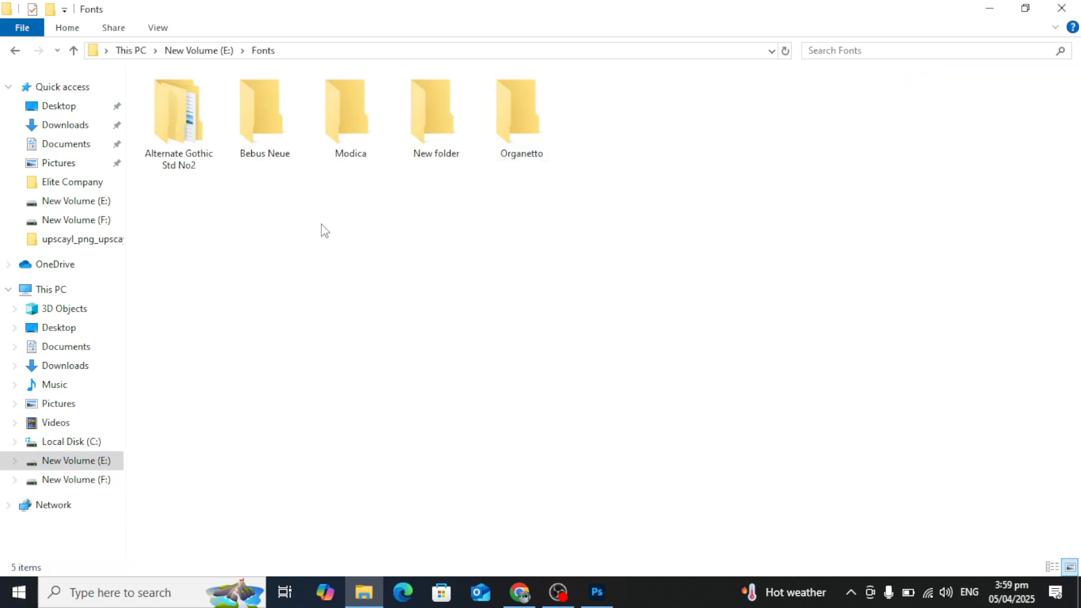
pyautogui.doubleClick(265, 120)
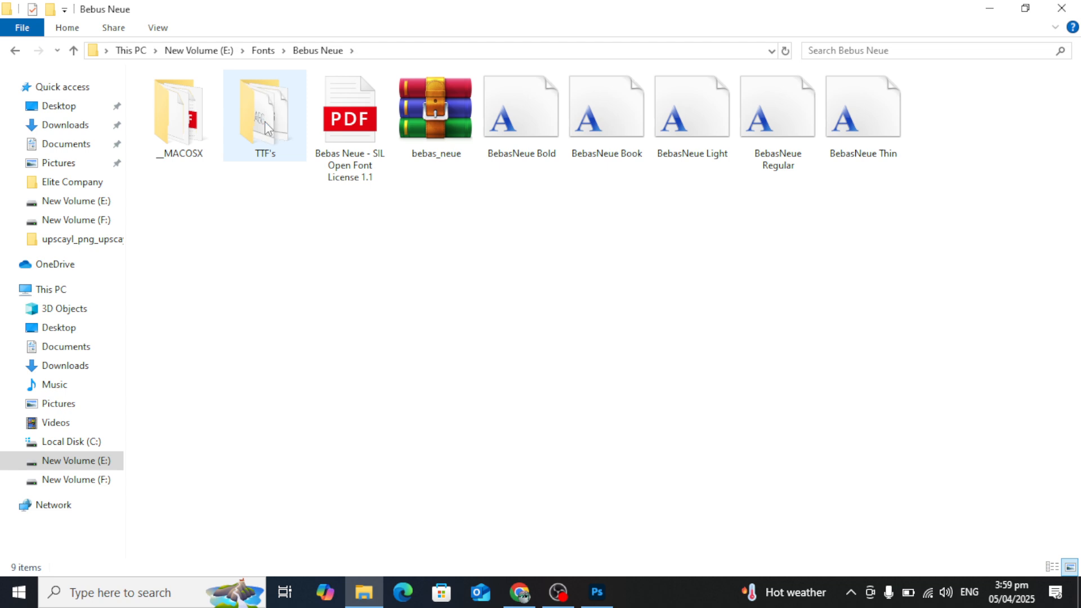
# Check the extraction options available for the bebas_neue archive.
pyautogui.rightClick(438, 106)
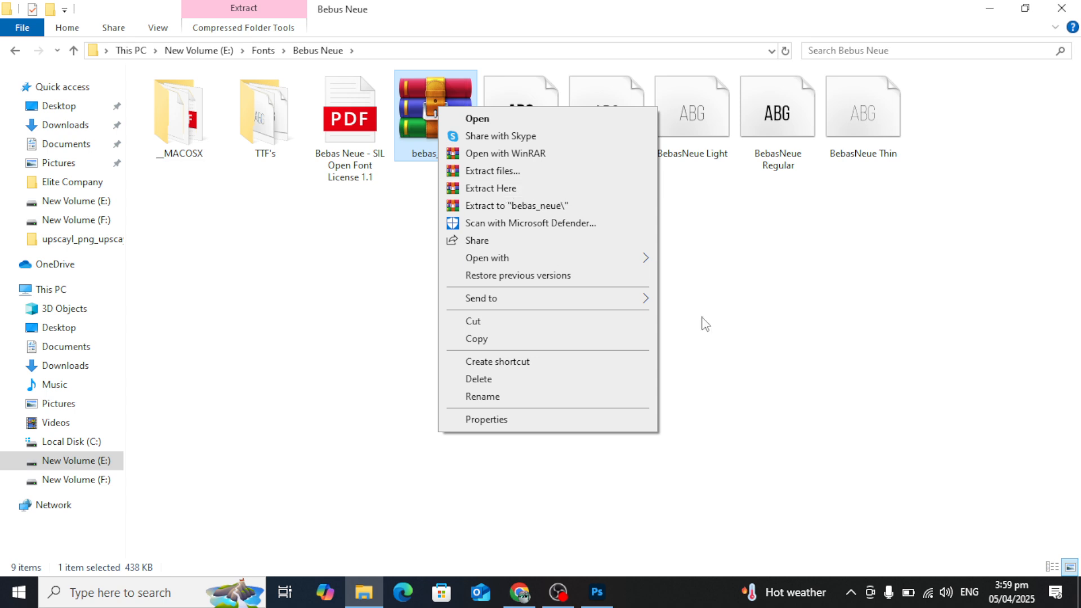
pyautogui.click(766, 293)
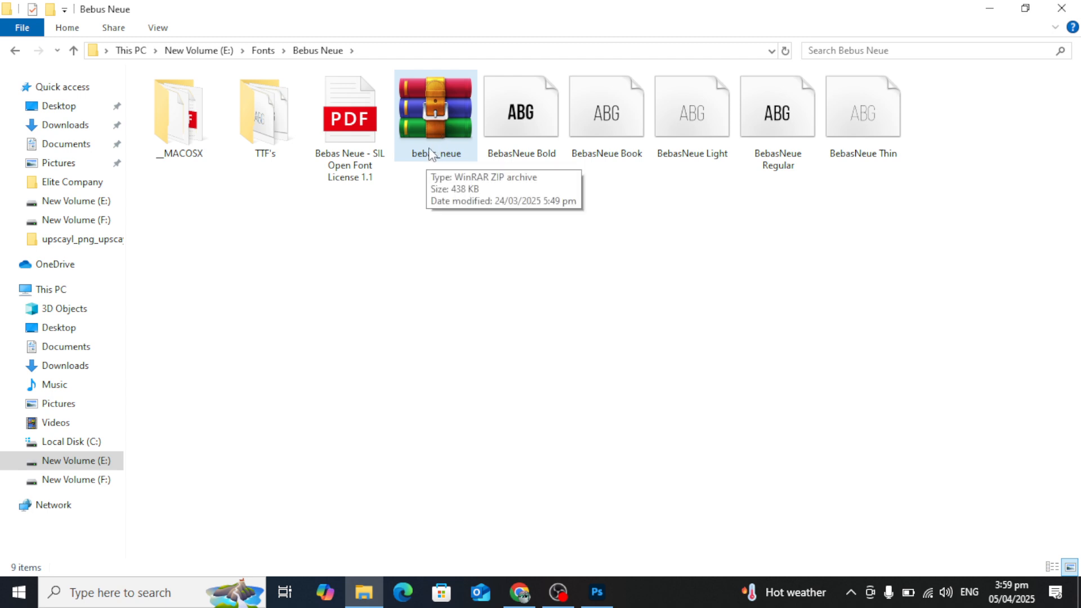
pyautogui.rightClick(432, 103)
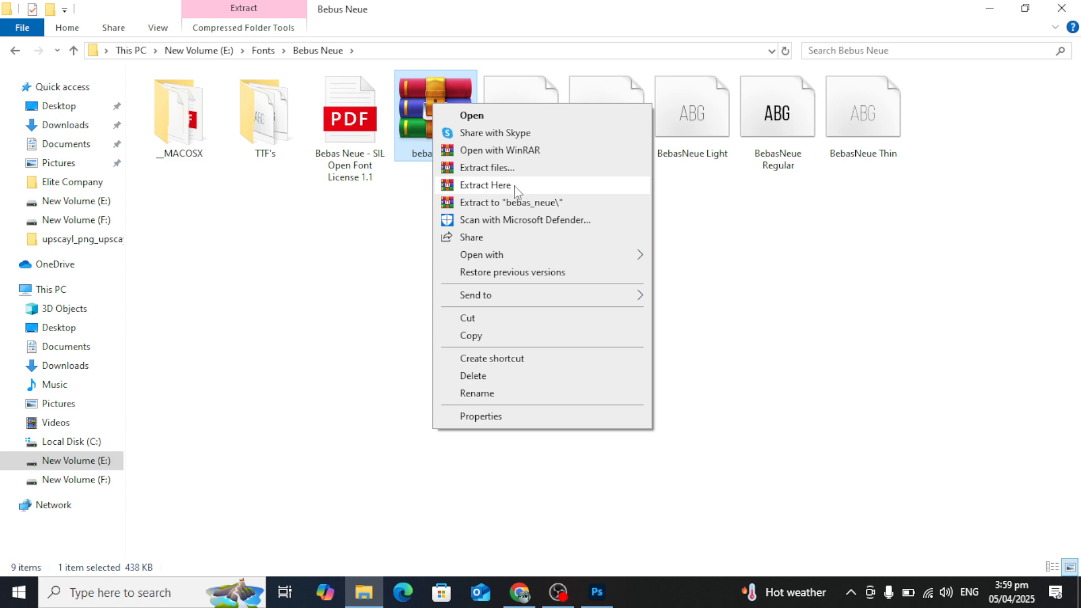
pyautogui.click(515, 185)
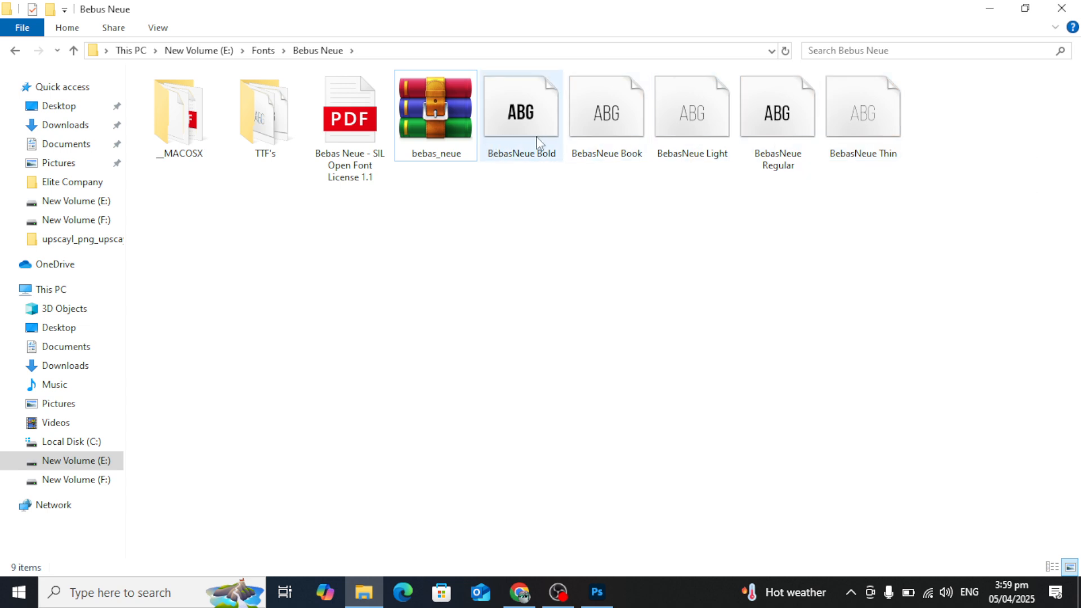
# Select the five BebasNeue font files and check their options for installing, including for all users.
pyautogui.moveTo(1017, 296); pyautogui.dragTo(510, 96)
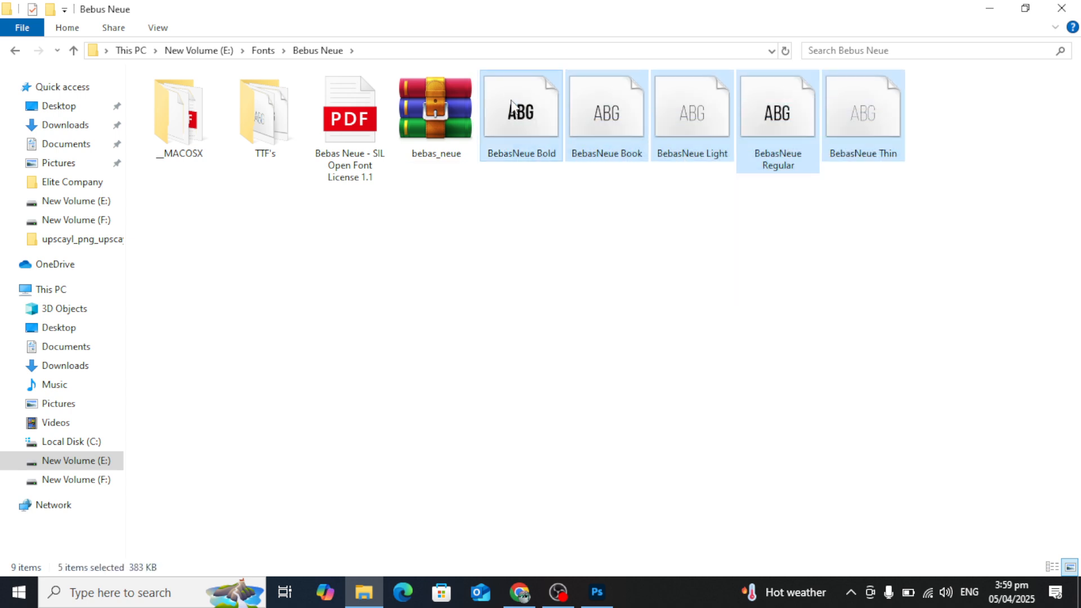
pyautogui.rightClick(512, 102)
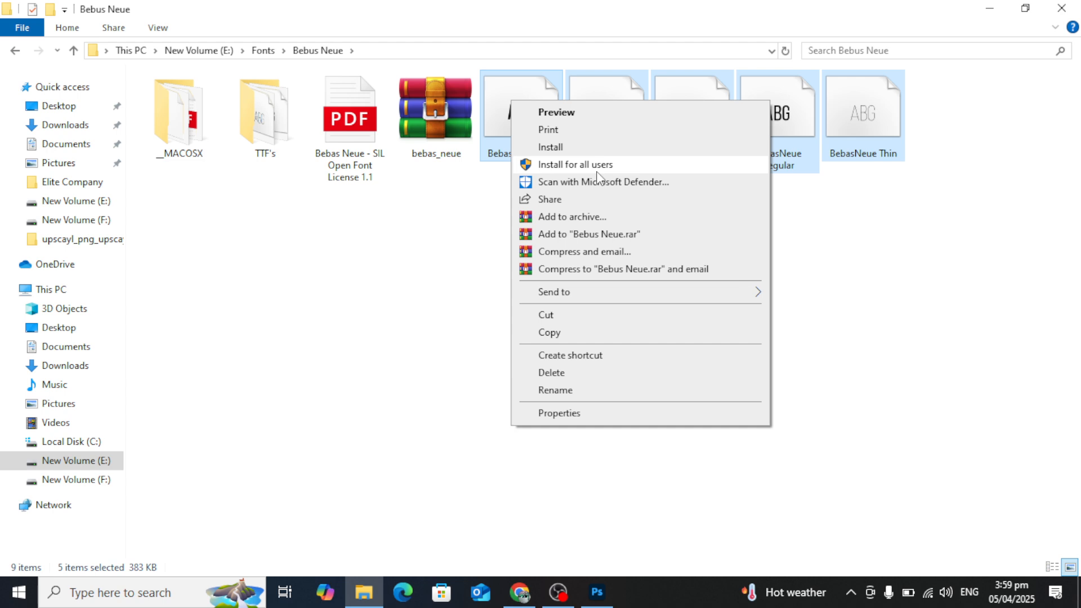
pyautogui.click(598, 164)
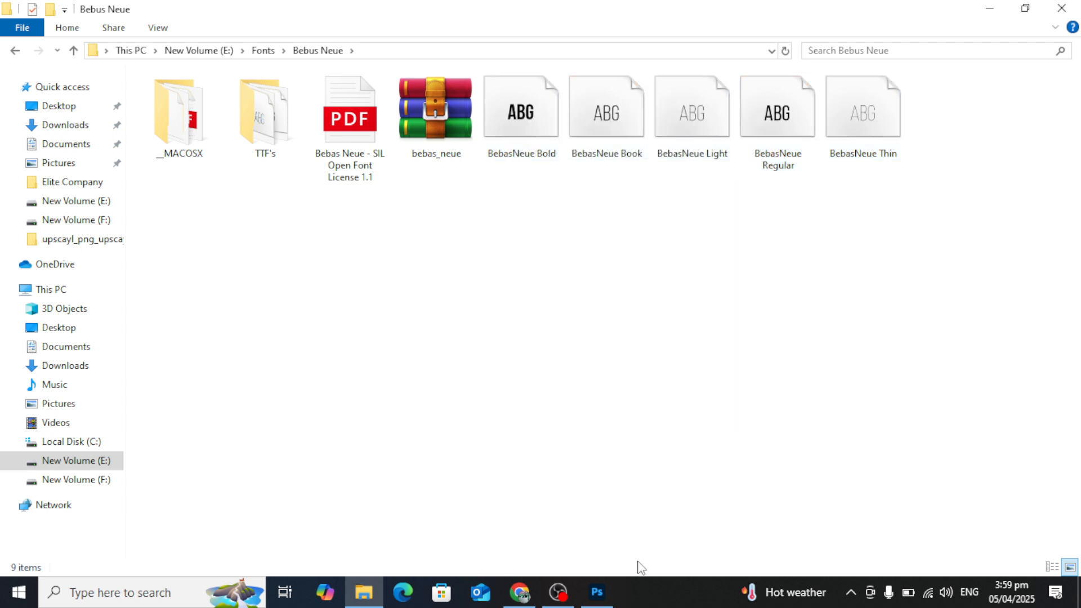
# Switch back to Photoshop and set the Urdu sentence's font to Jameel Noori Nastaleeq Regular.
pyautogui.click(596, 594)
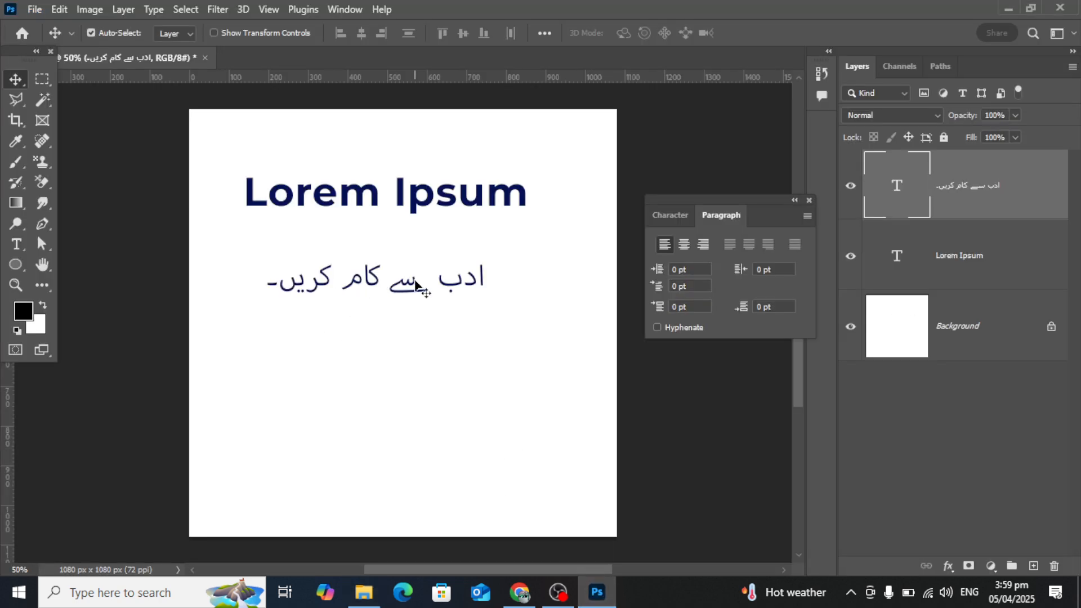
pyautogui.doubleClick(378, 290)
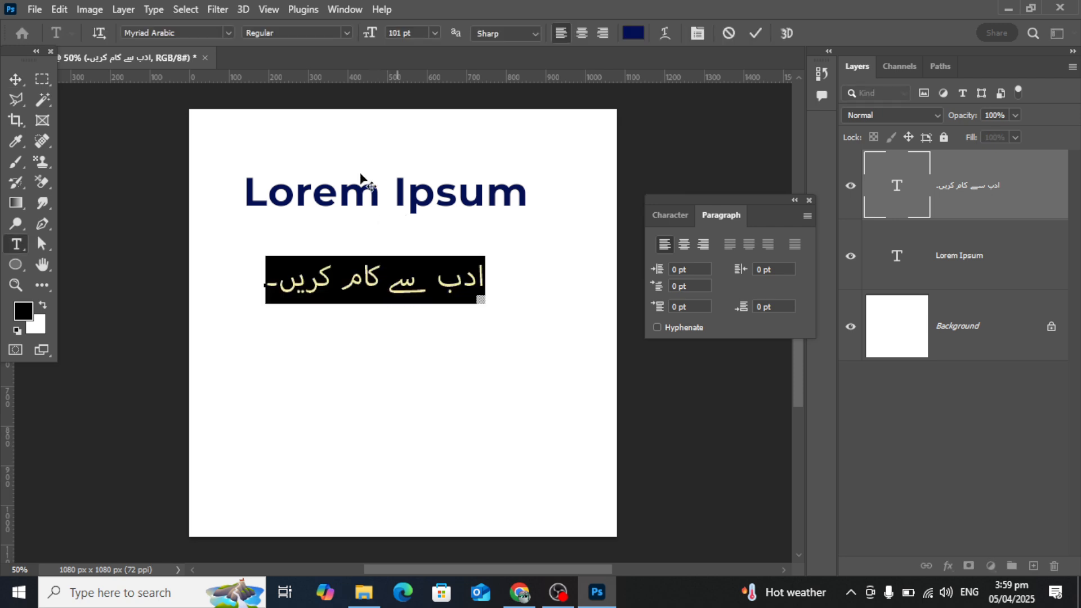
pyautogui.click(193, 35)
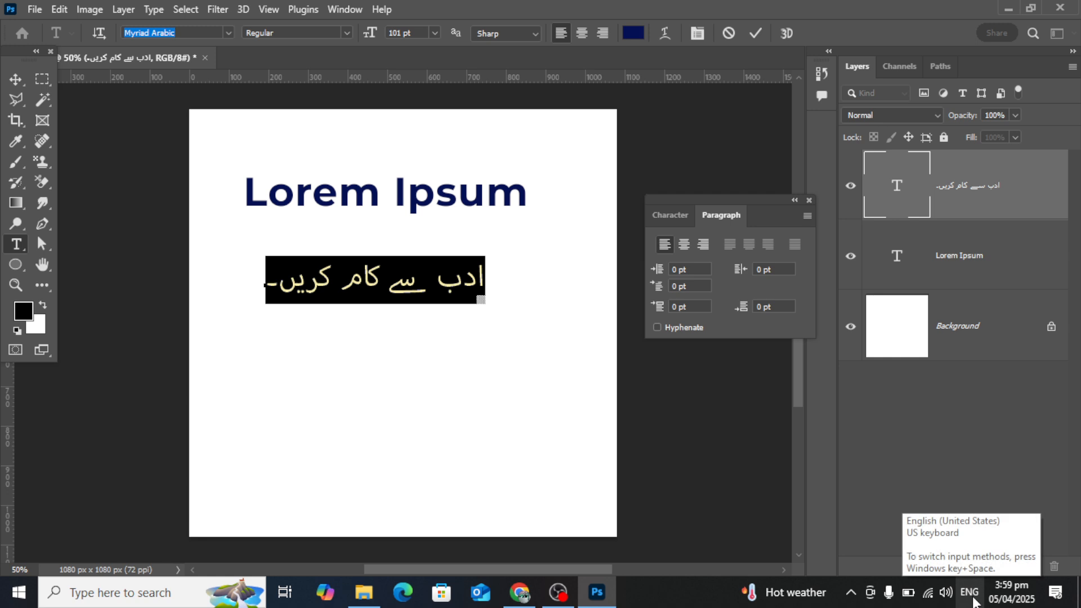
pyautogui.write('Jameel Noori Nastaleeq')
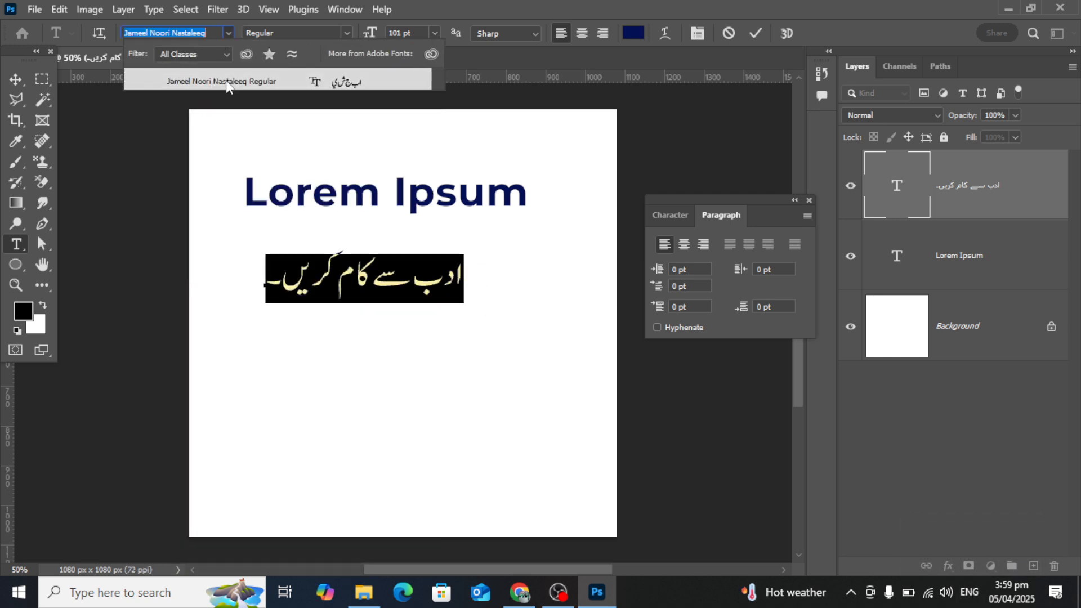
pyautogui.click(228, 82)
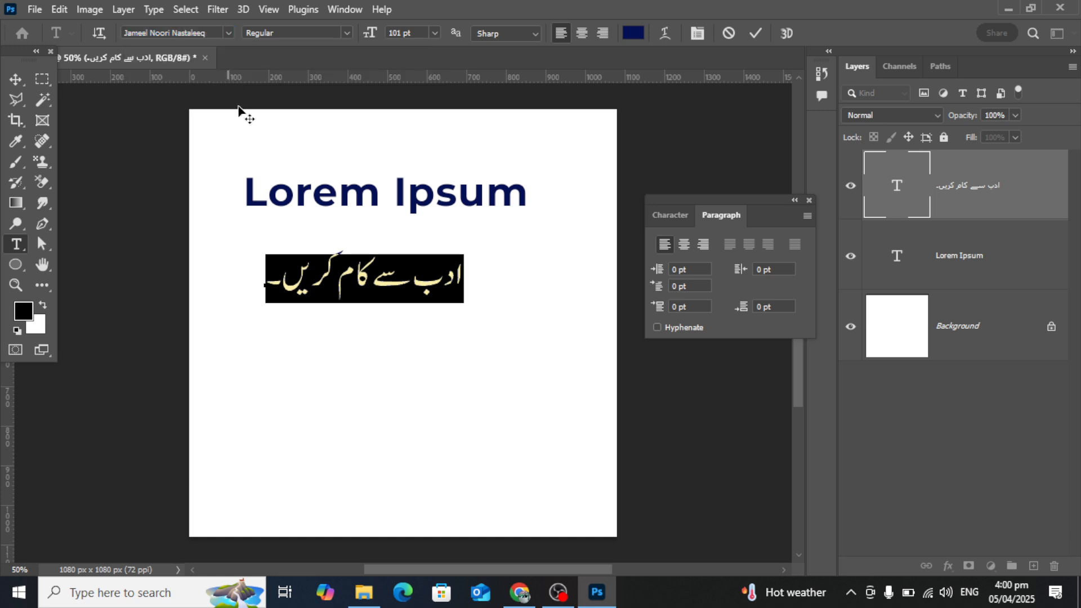
# Enlarge the Urdu sentence to nearly the canvas width and position it just below the Lorem Ipsum heading.
pyautogui.click(16, 79)
pyautogui.moveTo(386, 285); pyautogui.dragTo(421, 314)
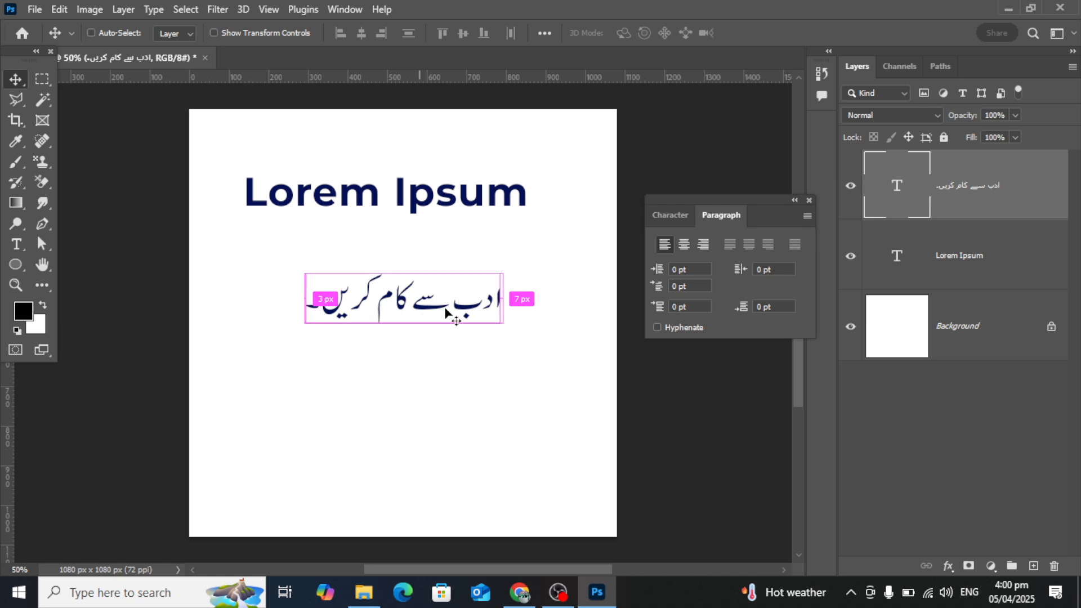
pyautogui.hotkey('ctrl', 't')
pyautogui.moveTo(503, 328); pyautogui.dragTo(576, 384)
pyautogui.press('Return')
pyautogui.moveTo(436, 310); pyautogui.dragTo(437, 317)
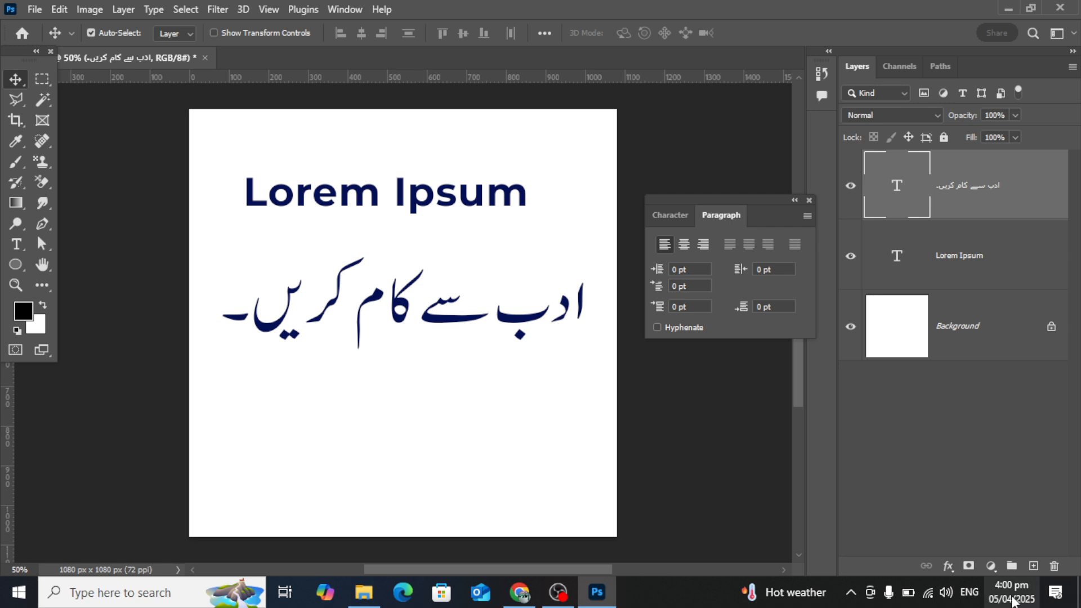
# Switch the keyboard input to Urdu (Pakistan) and back to English (United States) through the language list.
pyautogui.click(968, 596)
pyautogui.click(957, 461)
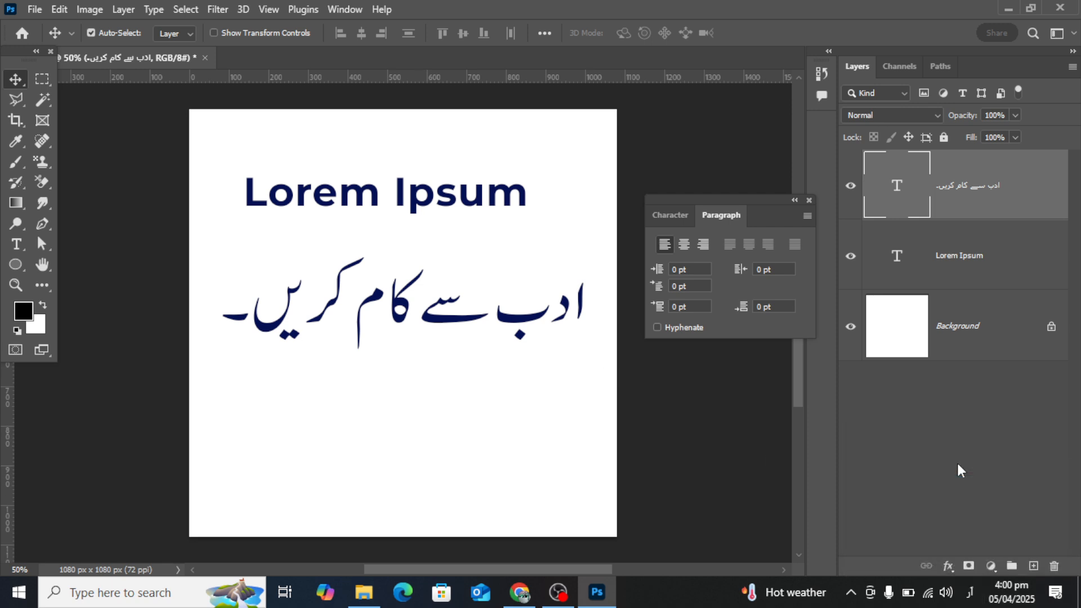
pyautogui.click(969, 599)
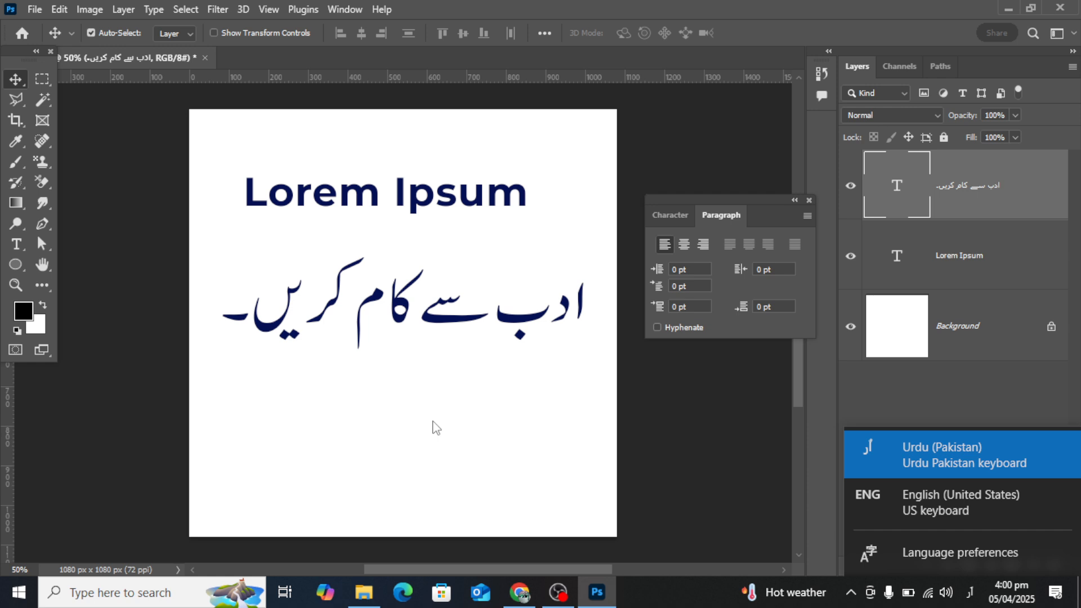
pyautogui.click(968, 592)
pyautogui.click(968, 593)
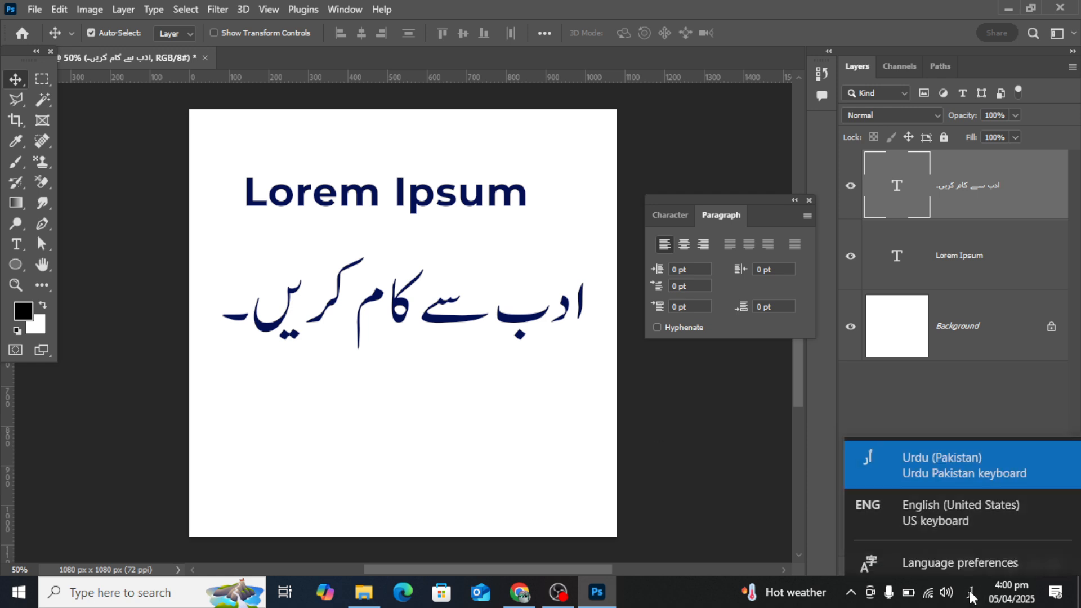
pyautogui.click(959, 501)
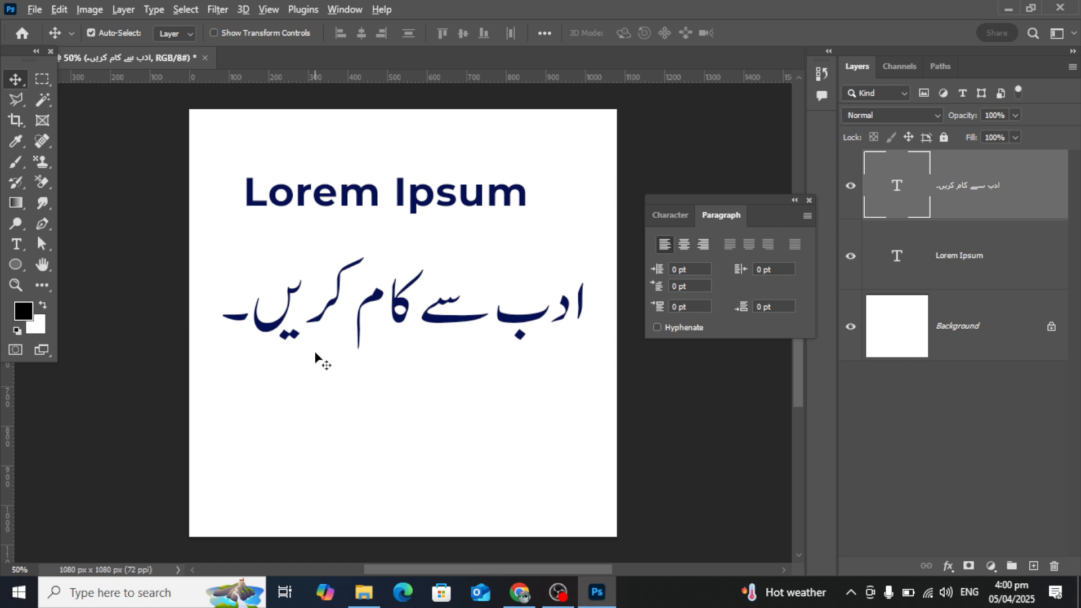
# Toggle the keyboard input between English and Urdu several times, ending on the Urdu keyboard.
pyautogui.hotkey('alt', 'shift')
pyautogui.hotkey('alt', 'shift')
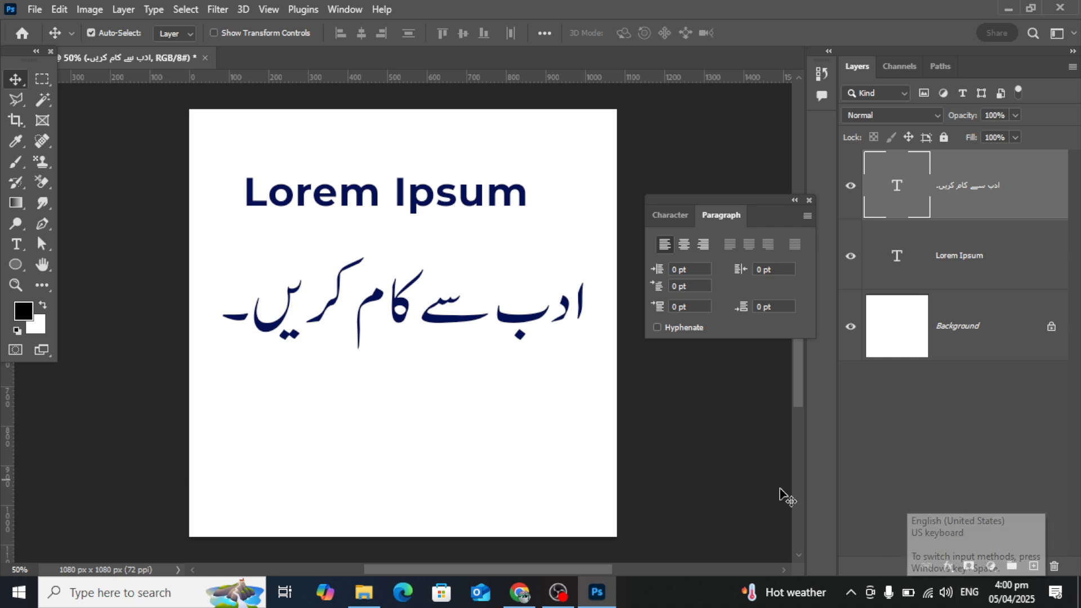
pyautogui.hotkey('alt', 'shift')
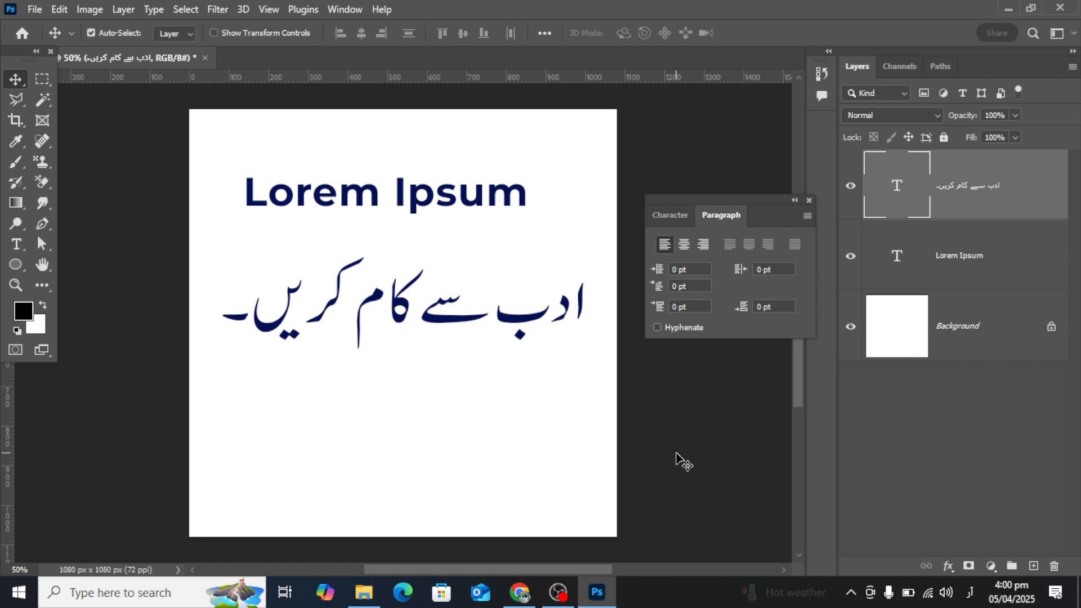
pyautogui.hotkey('alt', 'shift')
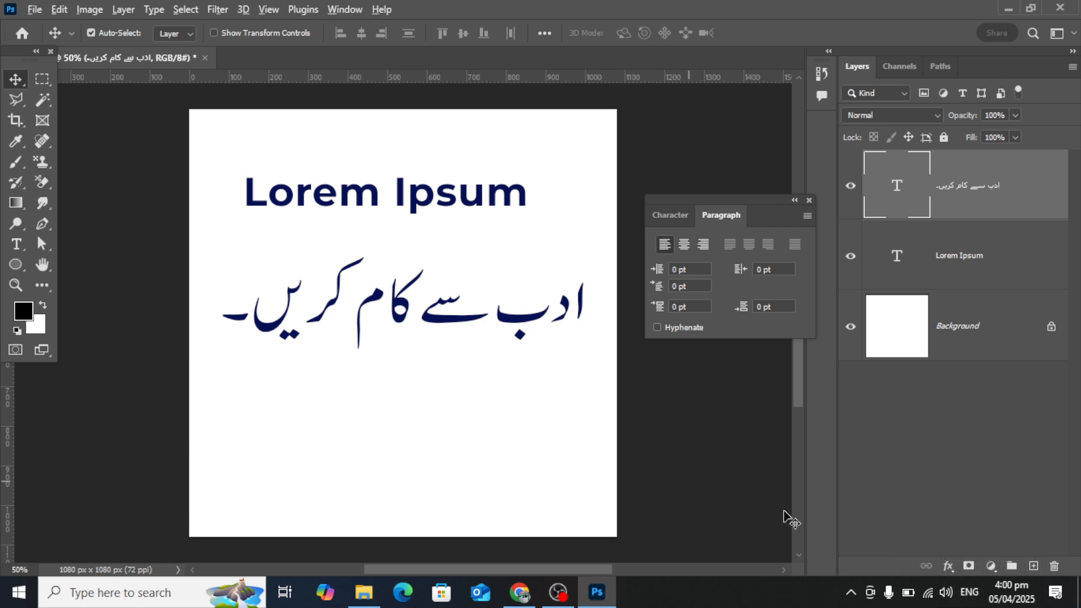
pyautogui.hotkey('alt', 'shift')
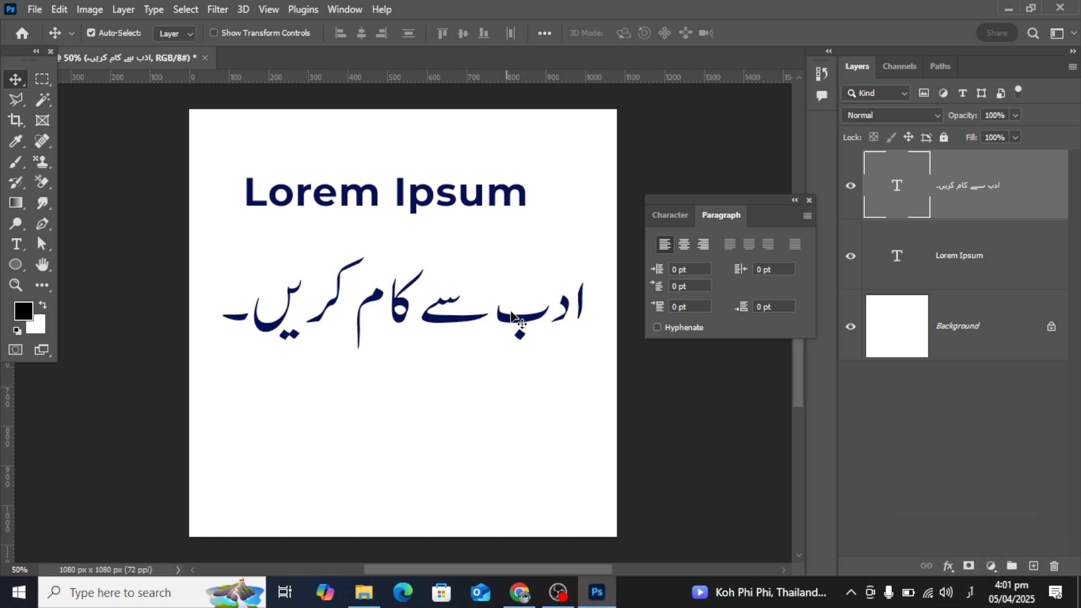
# Delete the Urdu sentence and Lorem Ipsum text layers and close the Paragraph settings.
pyautogui.press('Delete')
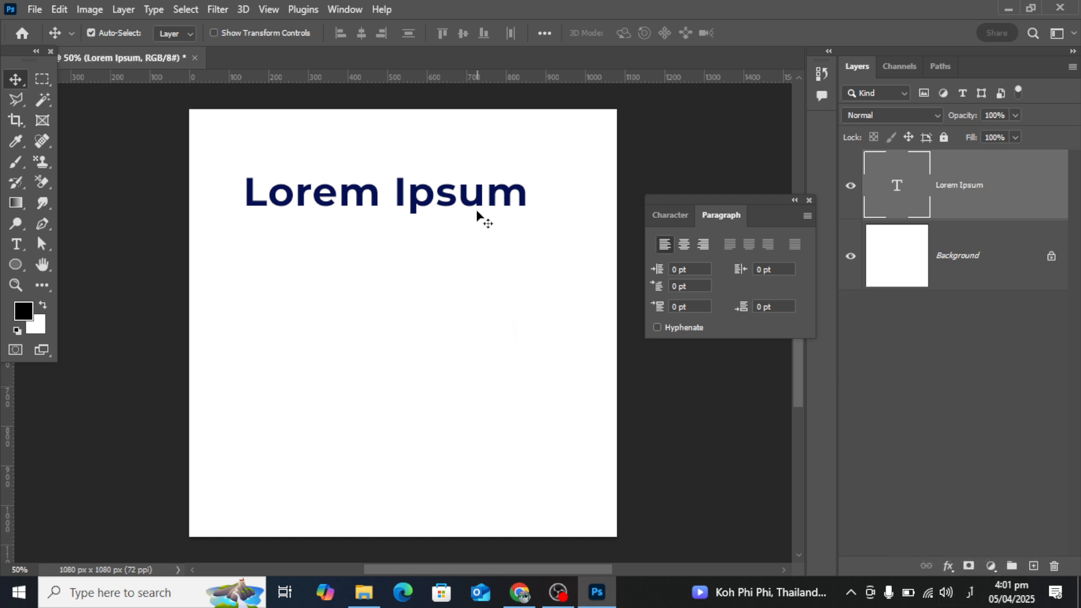
pyautogui.press('Delete')
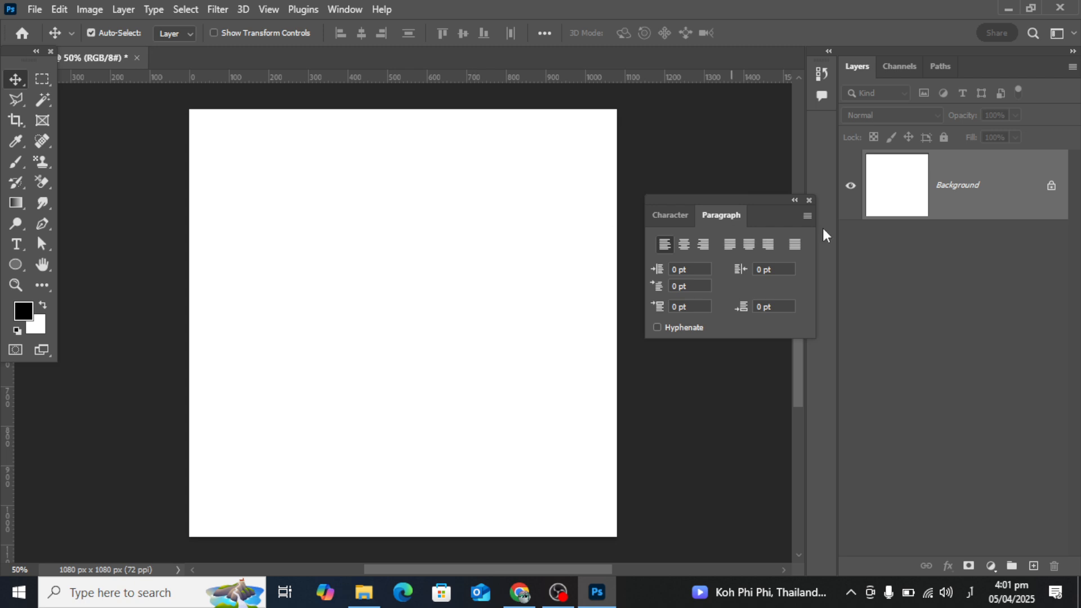
pyautogui.click(809, 200)
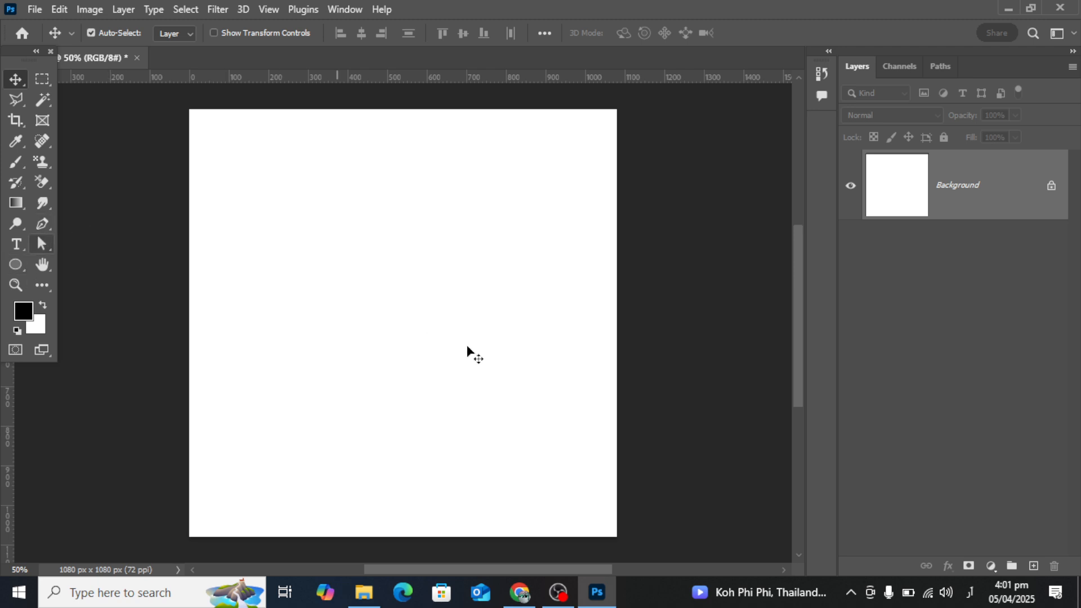
pyautogui.click(557, 593)
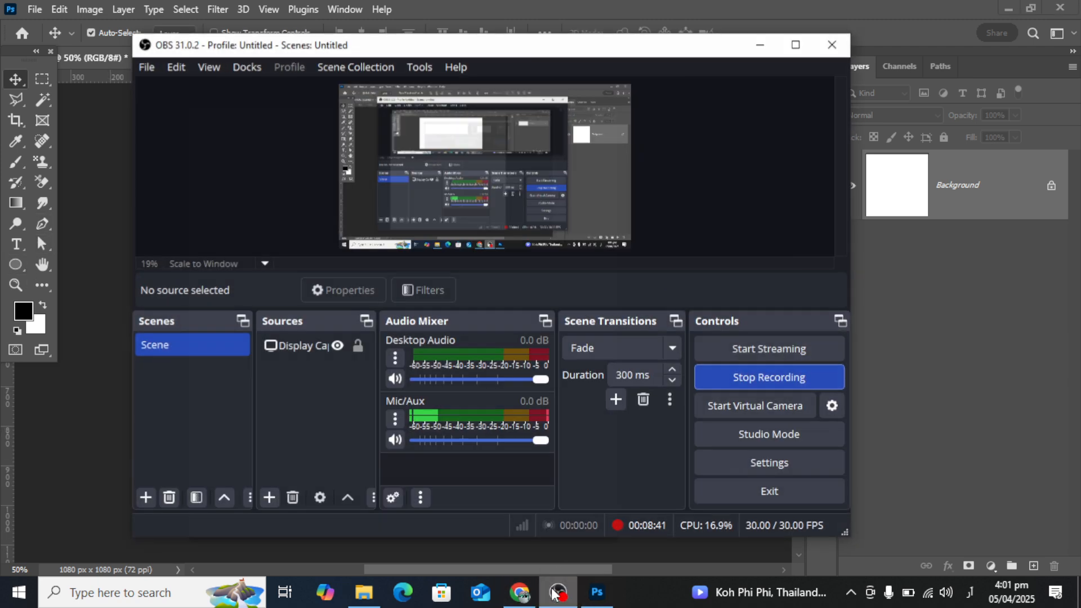
pyautogui.click(555, 593)
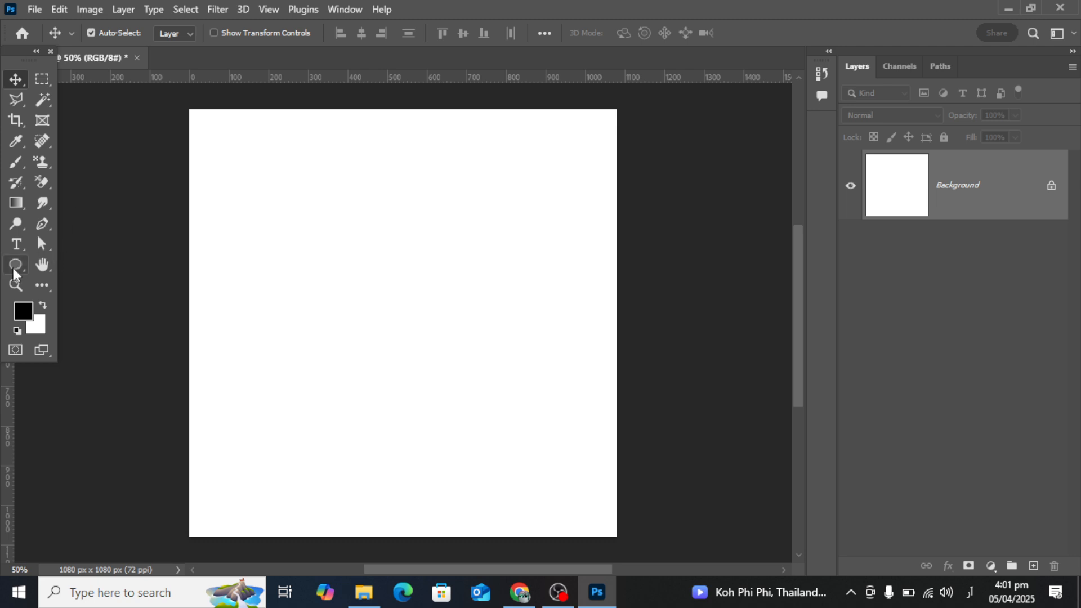
pyautogui.scroll(-1, 263, 271)
pyautogui.scroll(-1, 262, 271)
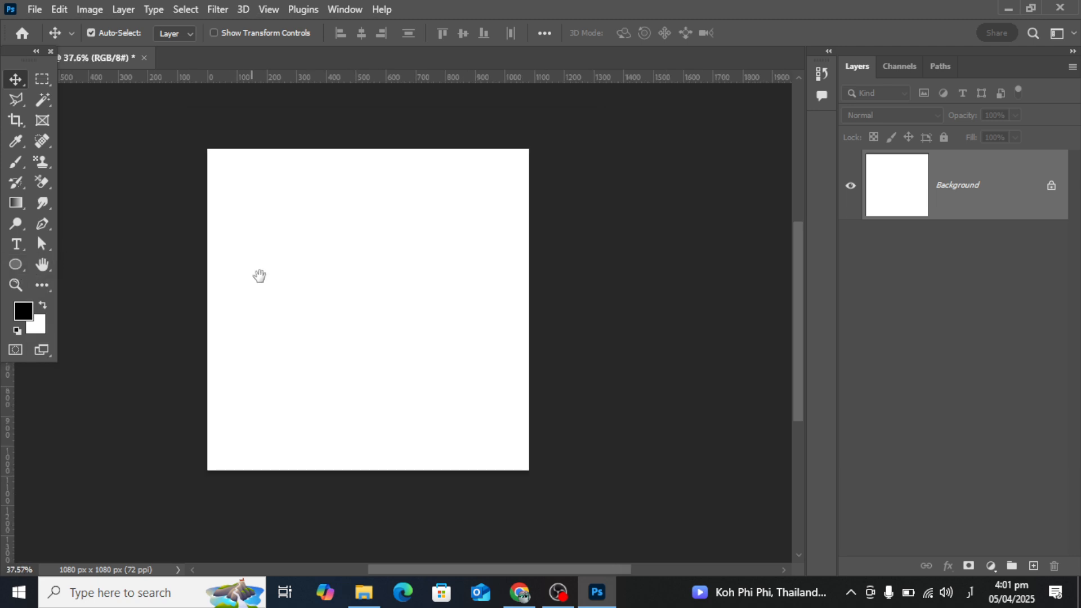
# Switch to Chrome and search Google for "podium png images" in a new tab with the English keyboard.
pyautogui.click(519, 592)
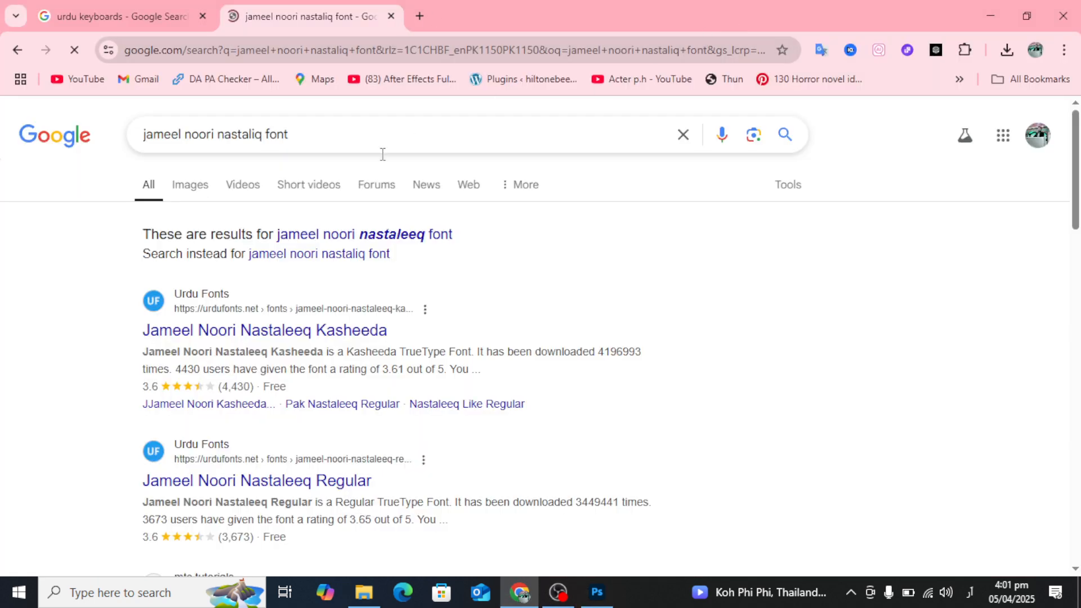
pyautogui.click(421, 15)
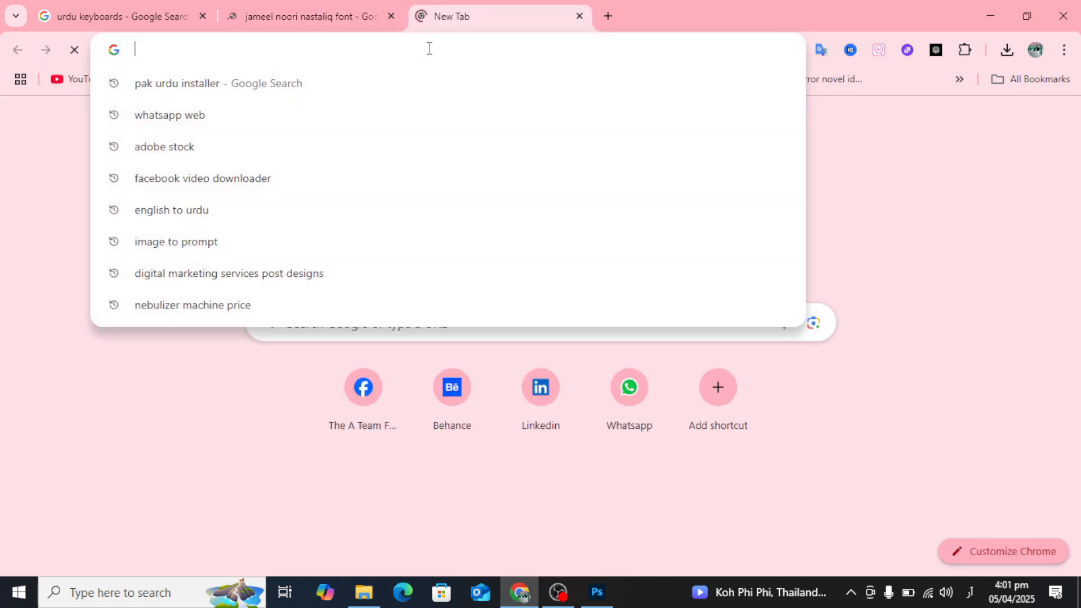
pyautogui.write('پہ')
pyautogui.press('BackSpace')
pyautogui.press('BackSpace')
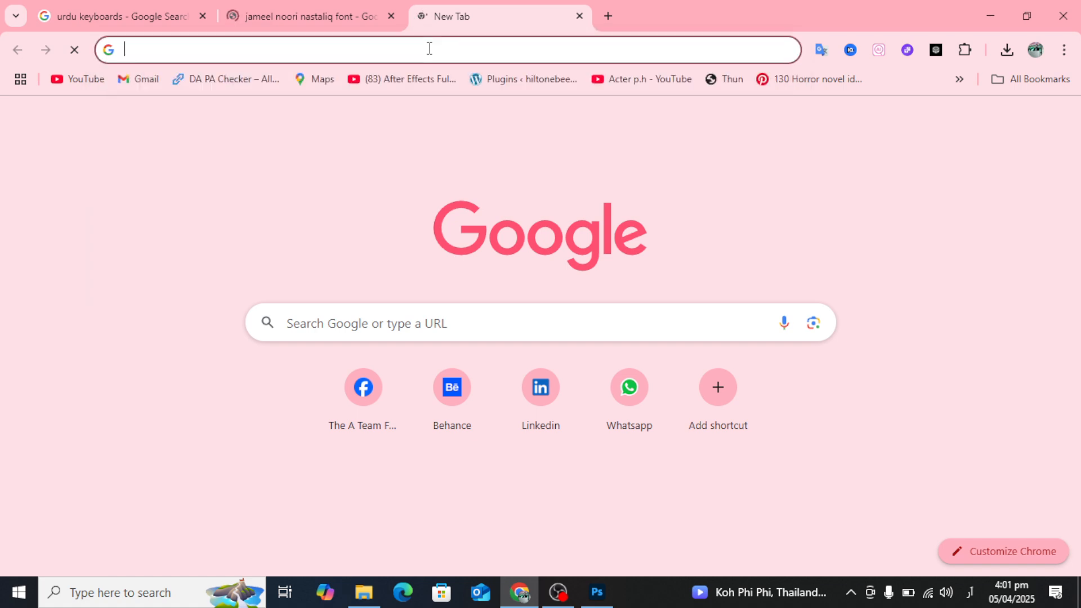
pyautogui.hotkey('alt', 'shift')
pyautogui.write('podium')
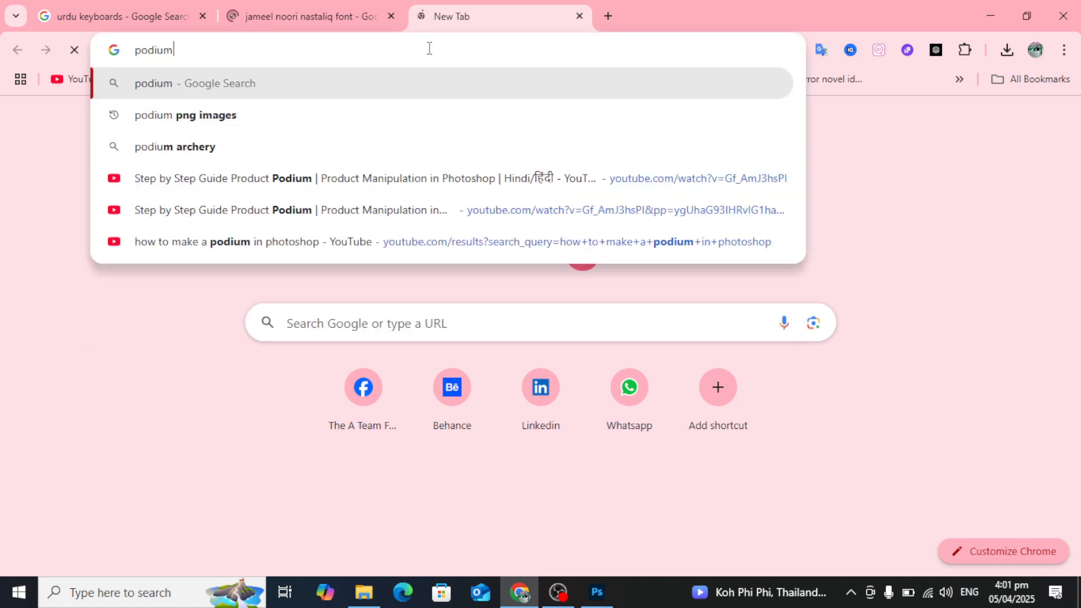
pyautogui.write(' png images')
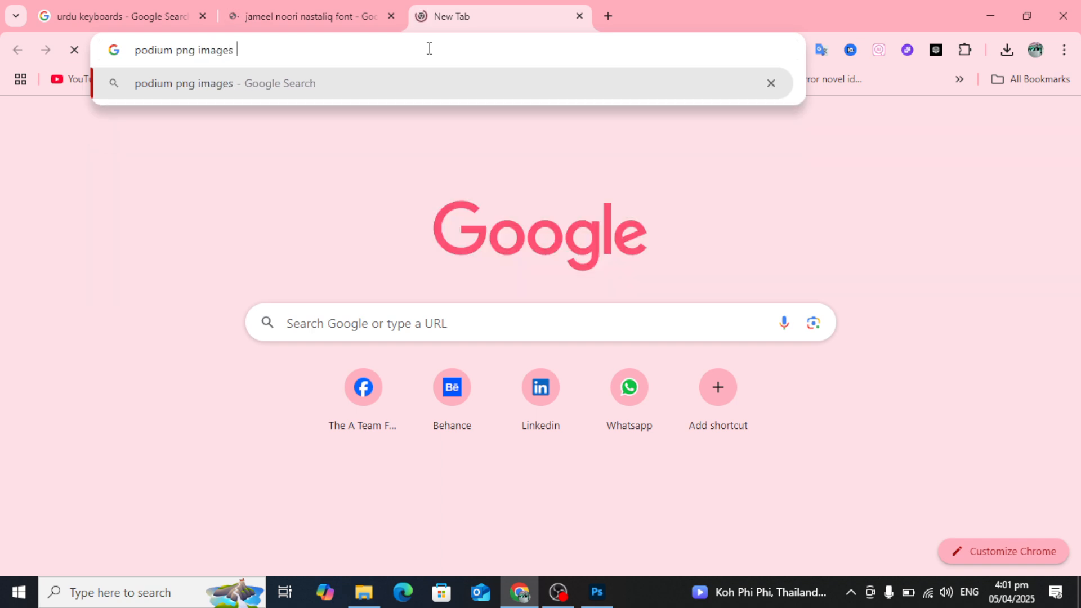
pyautogui.press('Return')
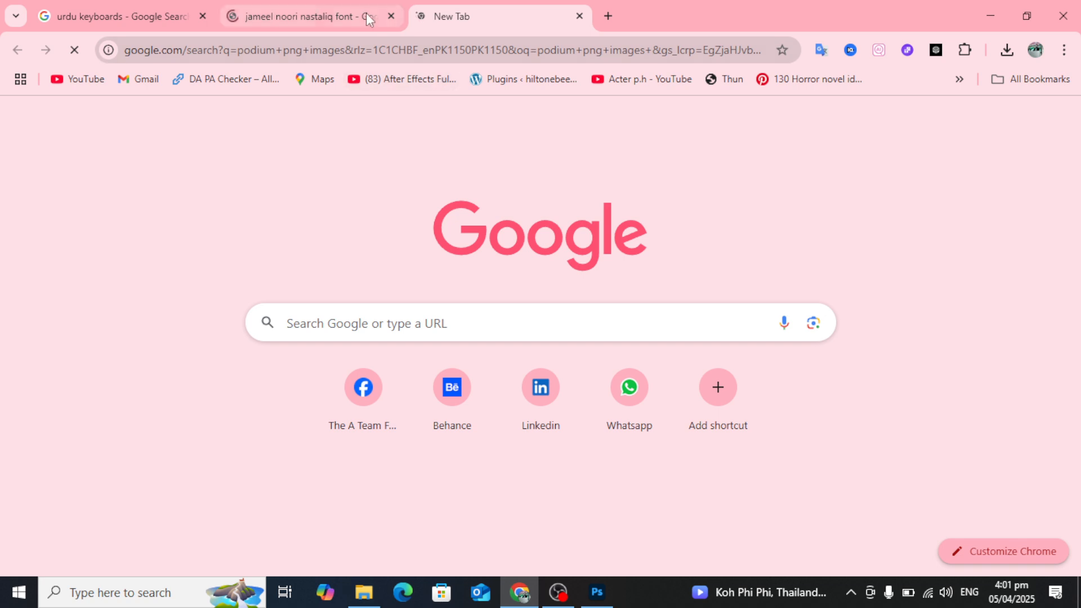
# Close the Jameel Noori font search tab and examine the podium image results for reference shapes.
pyautogui.click(366, 14)
pyautogui.click(392, 16)
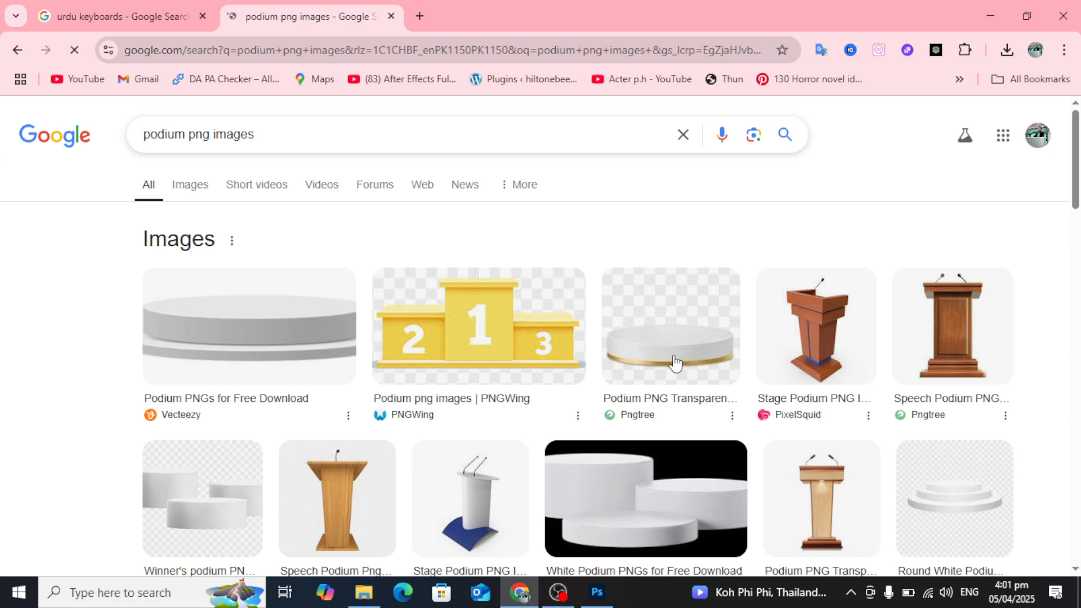
pyautogui.scroll(-1, 676, 363)
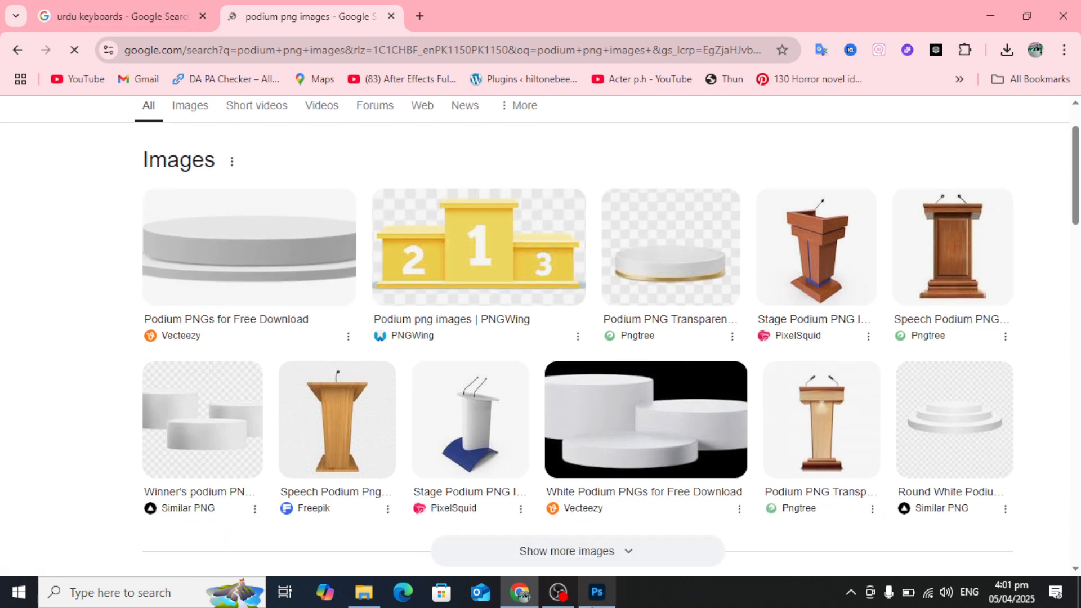
# Switch back to Photoshop and draw a red rounded rectangle about 517 by 141 px near the canvas centre.
pyautogui.click(597, 591)
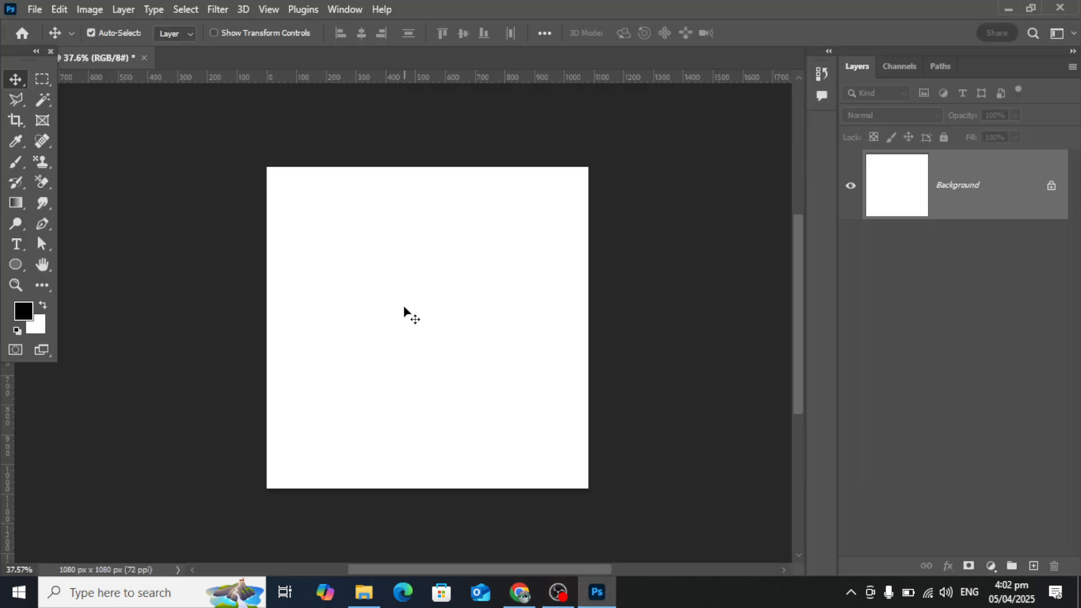
pyautogui.hotkey('ctrl', '+')
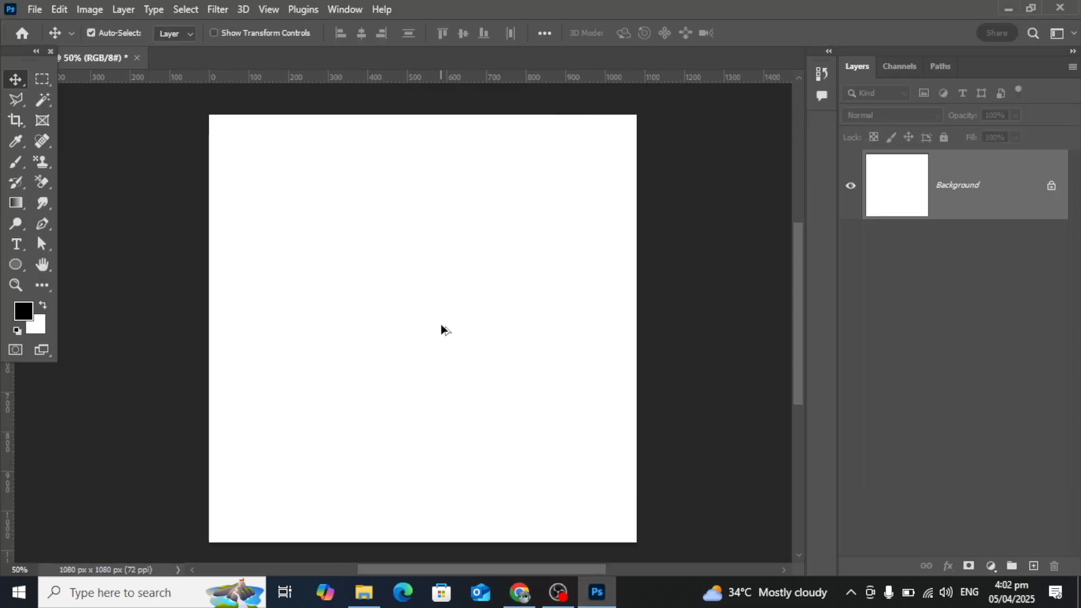
pyautogui.click(16, 262)
pyautogui.click(67, 265)
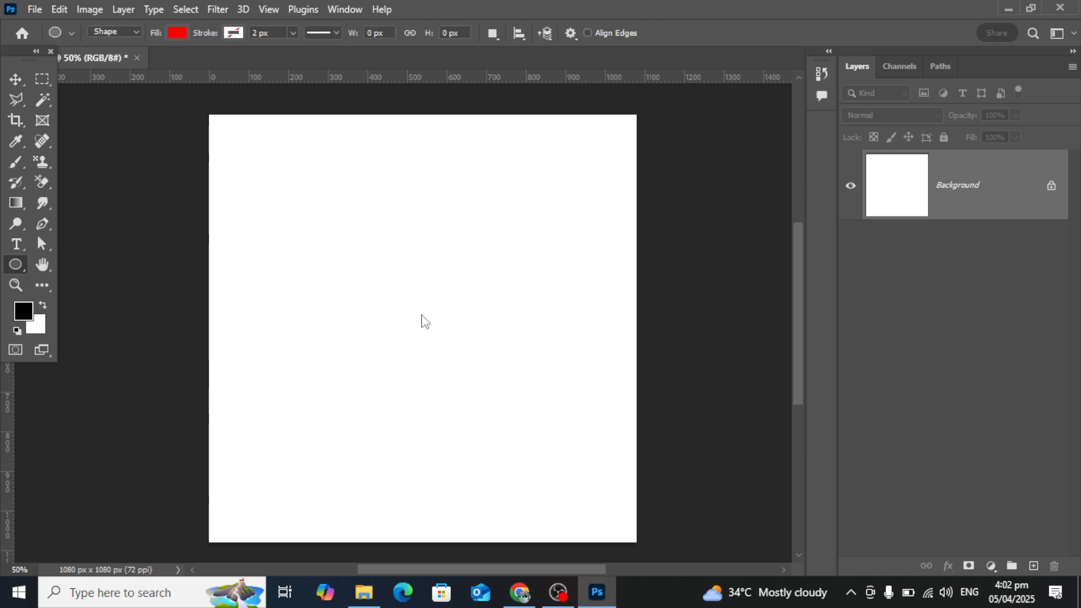
pyautogui.moveTo(310, 280); pyautogui.dragTo(513, 334)
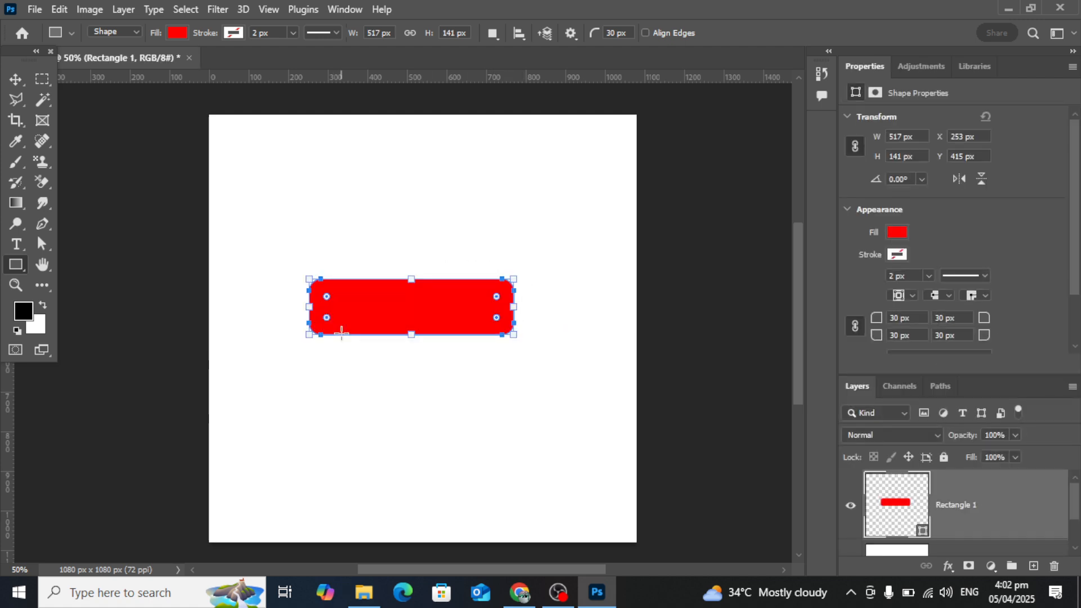
# Square off the red rectangle's corners to a 0 px radius and reduce its height to about 125 px.
pyautogui.scroll(1, 350, 304)
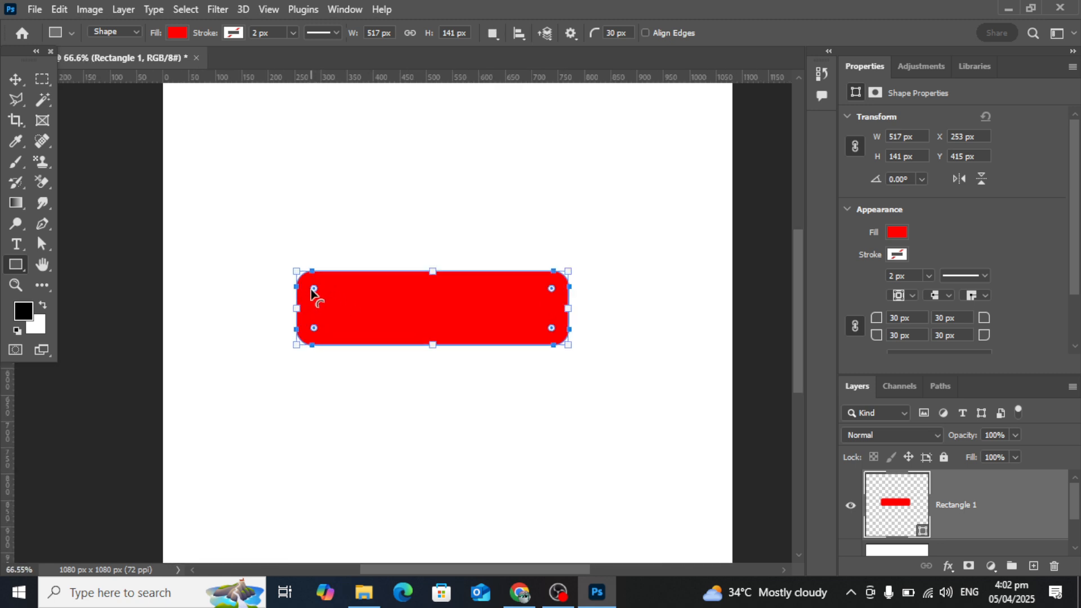
pyautogui.moveTo(314, 289); pyautogui.dragTo(231, 242)
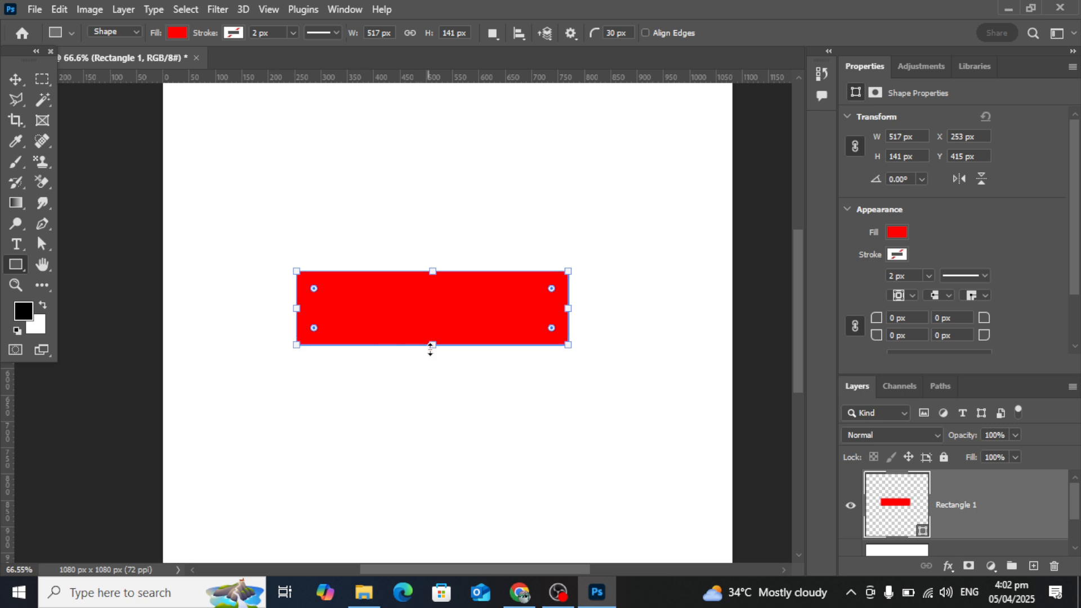
pyautogui.moveTo(432, 346)
pyautogui.mouseDown()
pyautogui.moveTo(430, 360)
pyautogui.moveTo(435, 325)
pyautogui.moveTo(434, 336)
pyautogui.mouseUp()
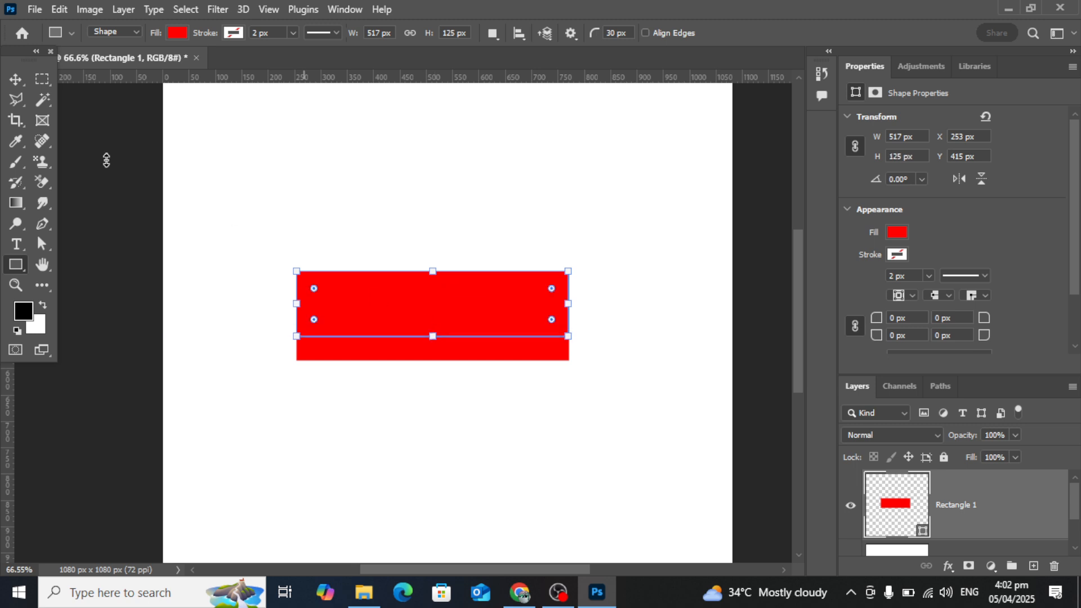
# Move the red rectangle to the middle of the canvas, at about X 282 px and Y 443 px.
pyautogui.click(15, 79)
pyautogui.scroll(1, 471, 280)
pyautogui.scroll(-1, 450, 302)
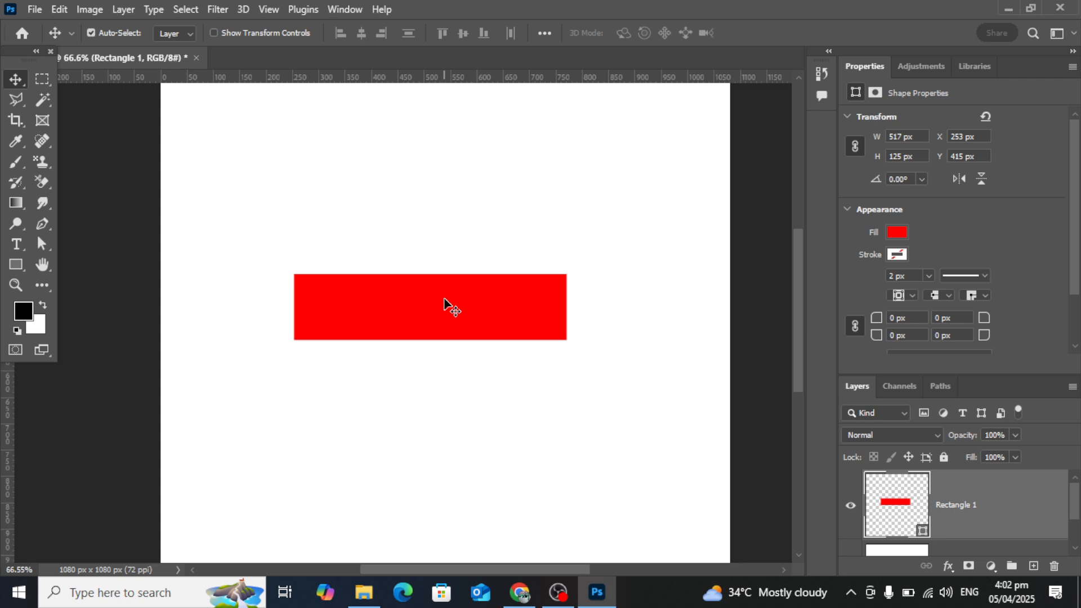
pyautogui.moveTo(444, 305); pyautogui.dragTo(457, 320)
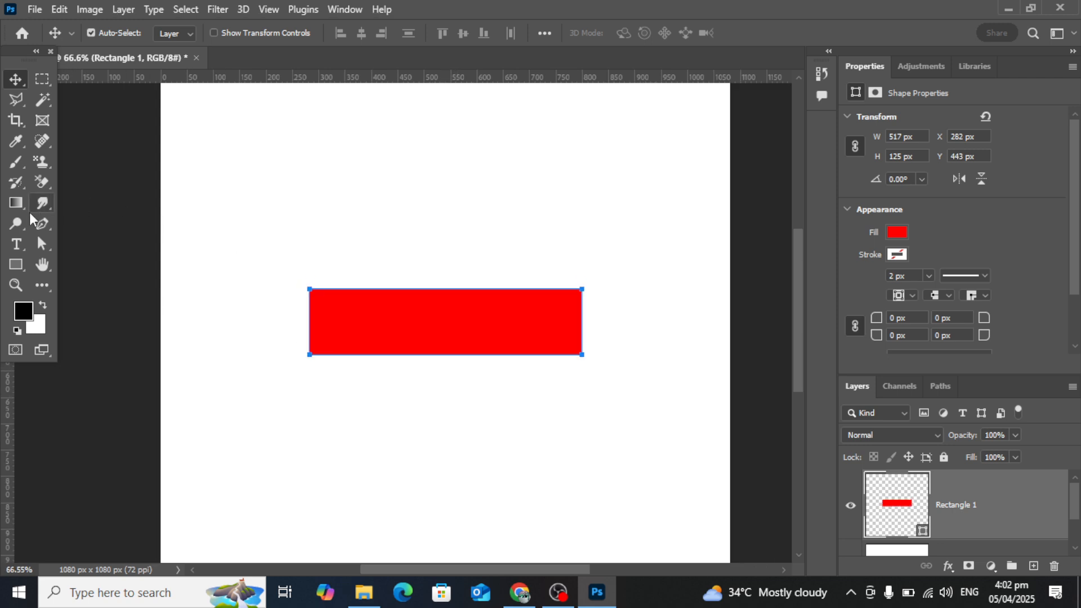
# With the rectangle deselected, draw a dark purple ellipse about 531 by 90 px just above the red rectangle.
pyautogui.click(17, 264)
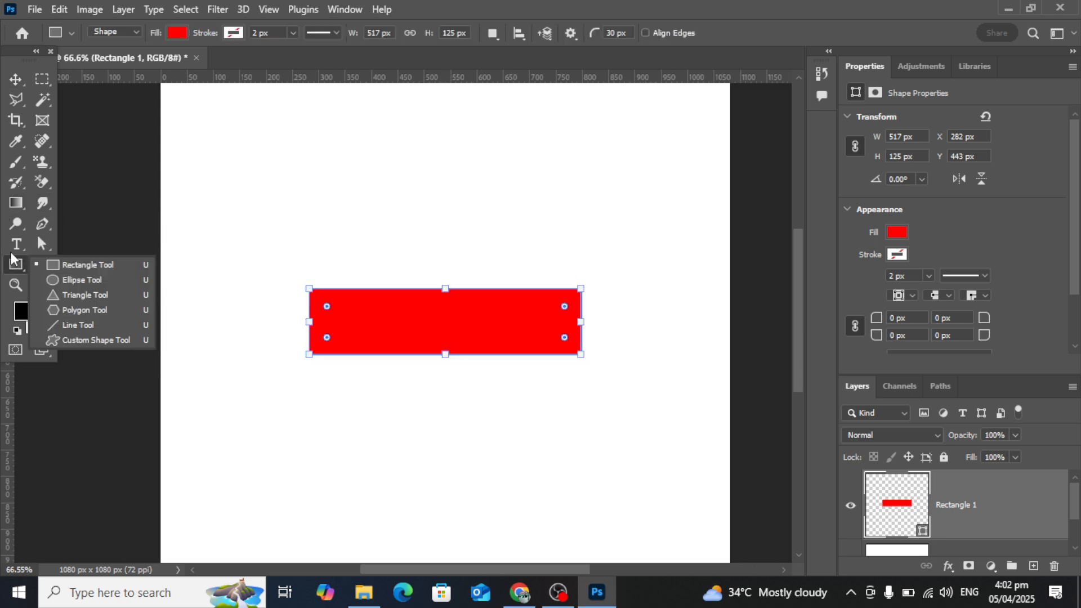
pyautogui.click(15, 78)
pyautogui.click(342, 152)
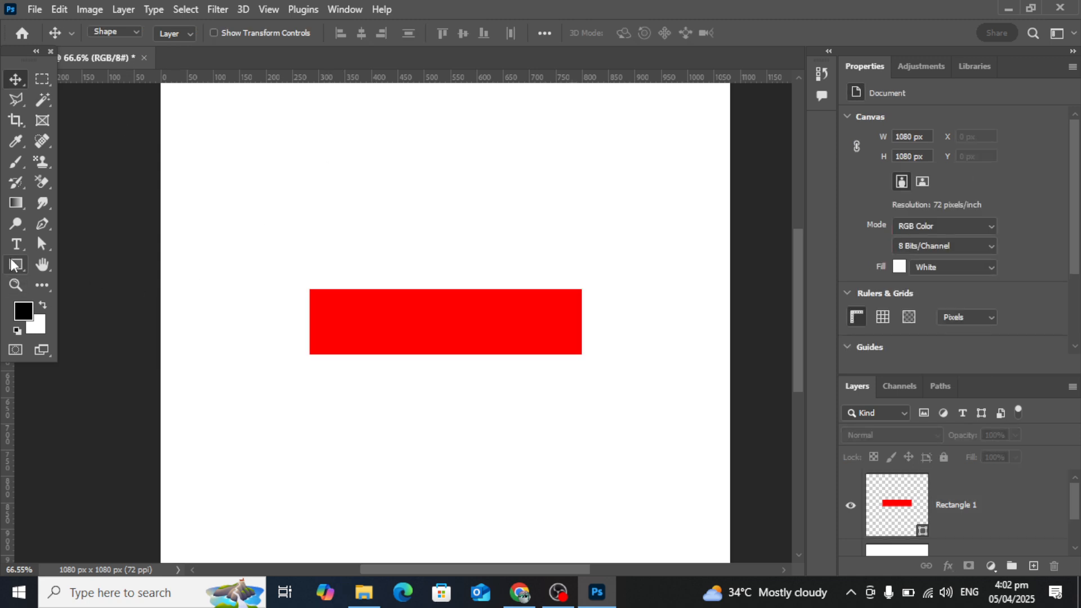
pyautogui.click(17, 265)
pyautogui.click(67, 279)
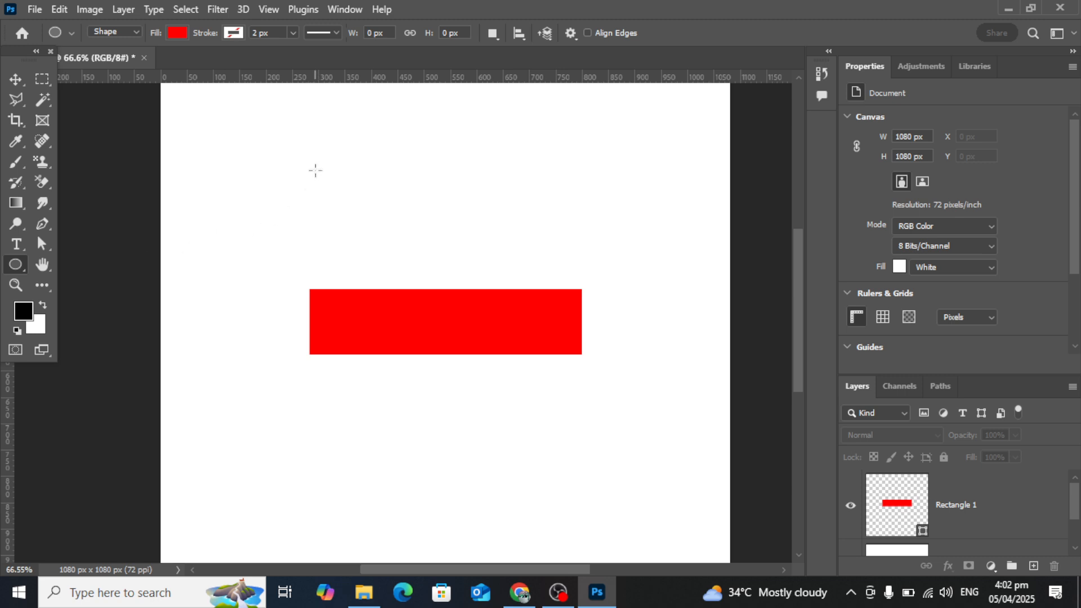
pyautogui.click(177, 32)
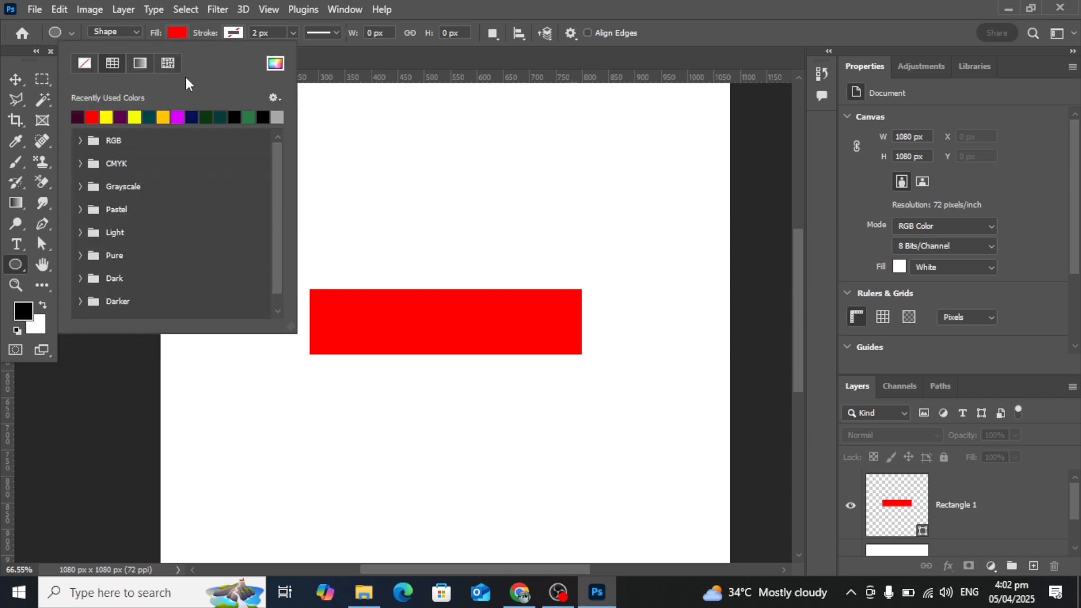
pyautogui.click(121, 116)
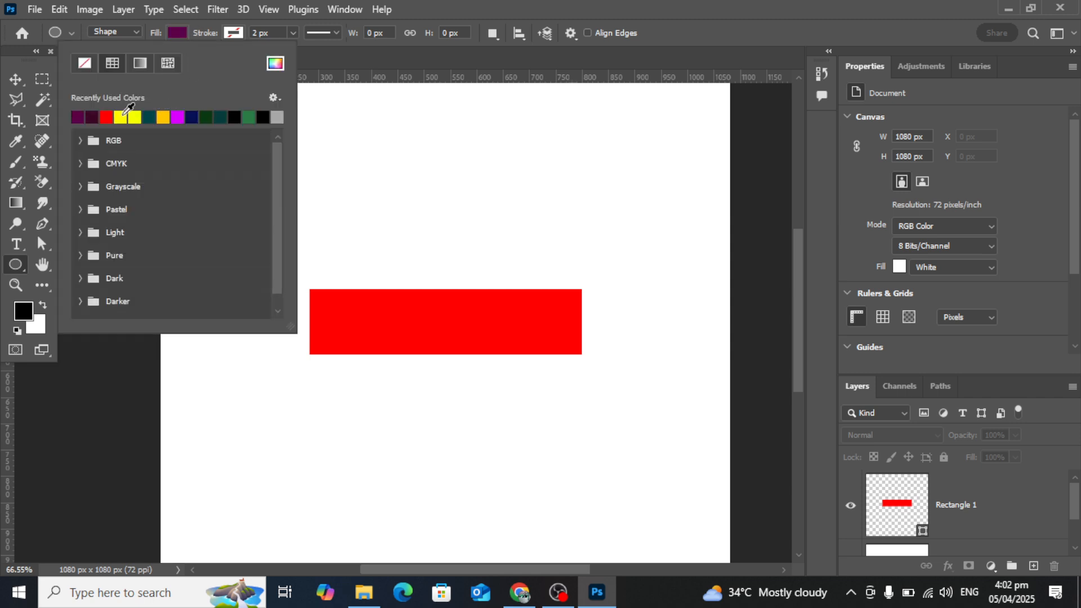
pyautogui.press('Return')
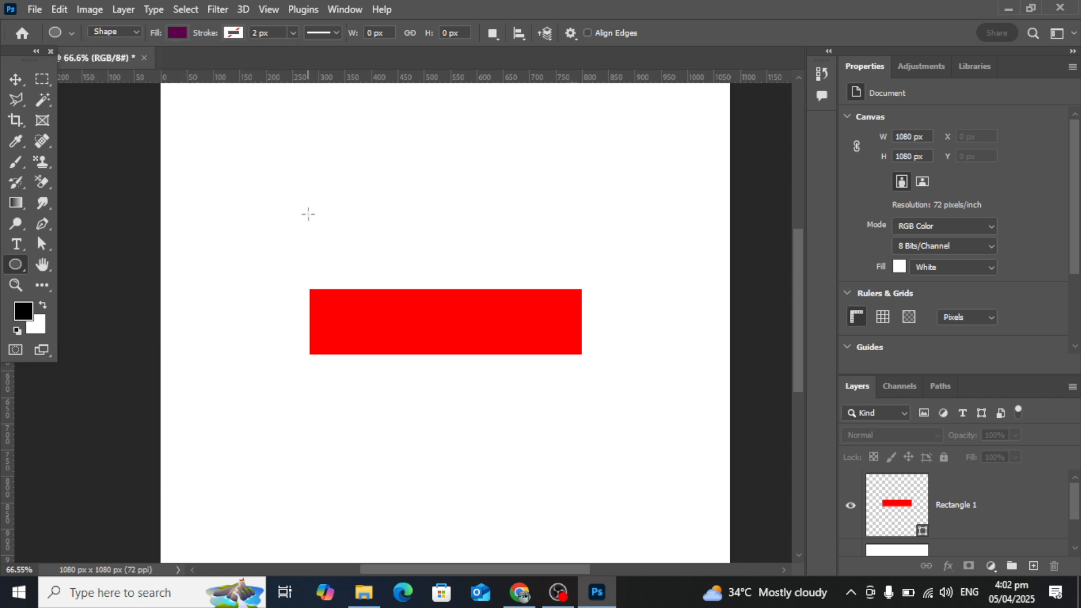
pyautogui.moveTo(308, 213); pyautogui.dragTo(565, 258)
pyautogui.moveTo(590, 259); pyautogui.dragTo(590, 260)
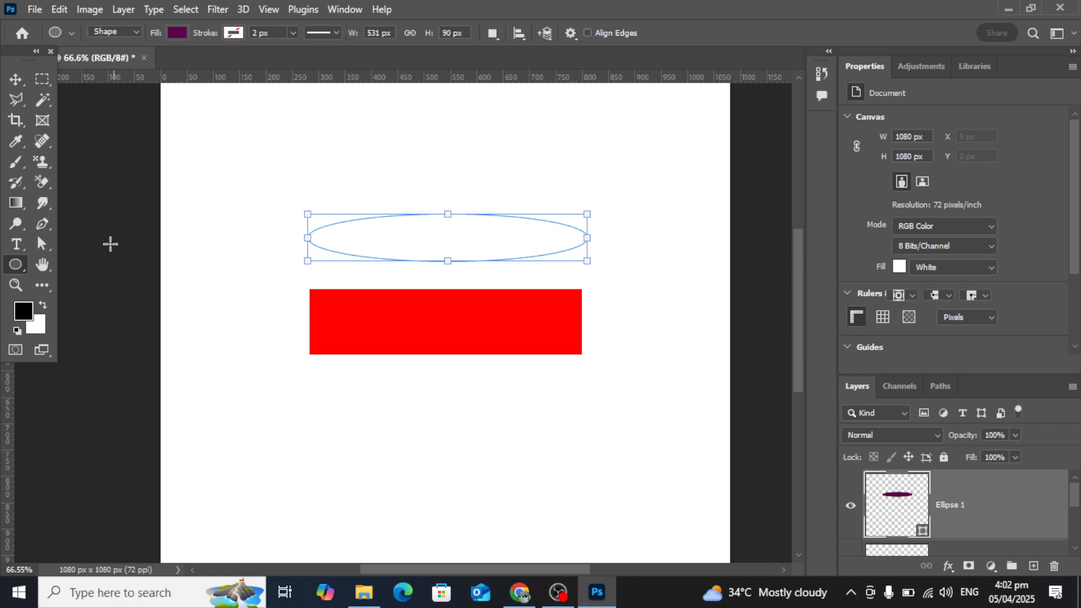
# Move the purple ellipse down onto the red rectangle's top edge, at about X 275 px and Y 398 px.
pyautogui.press('v')
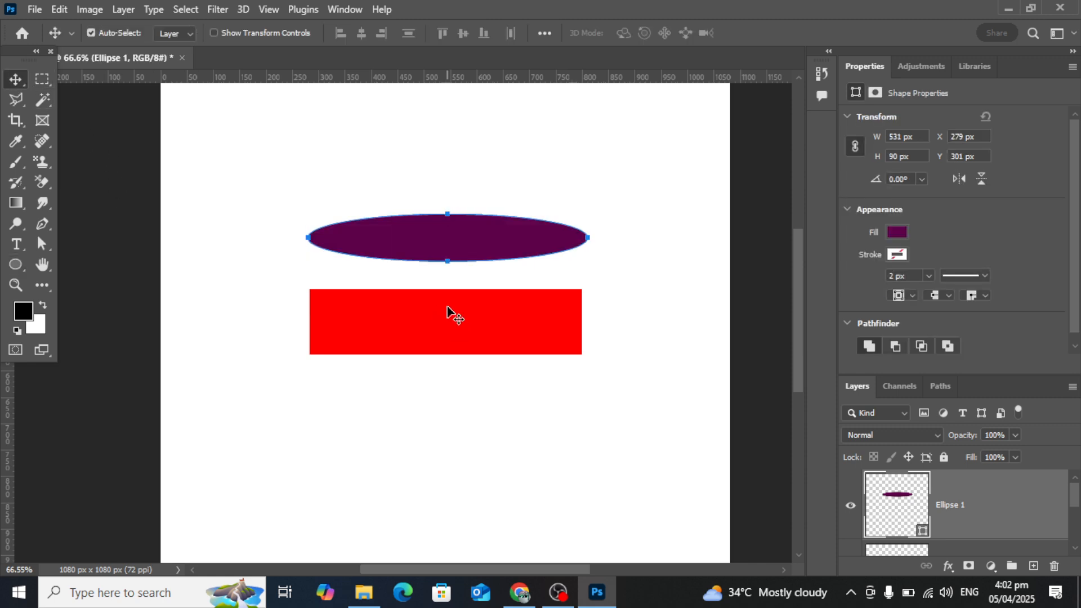
pyautogui.scroll(2, 448, 313)
pyautogui.moveTo(458, 225); pyautogui.dragTo(458, 292)
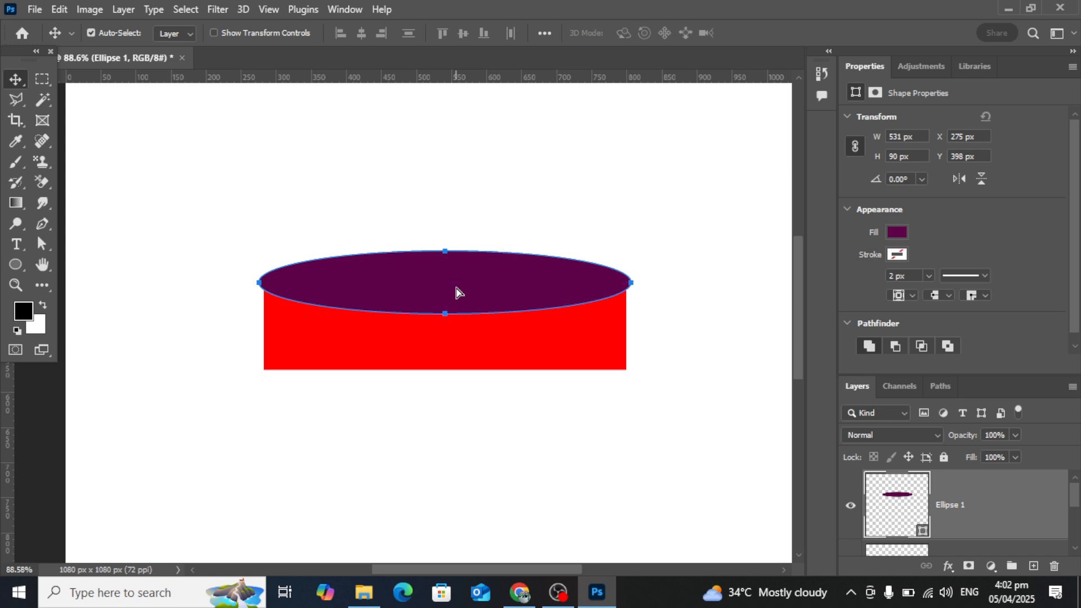
# Pull in the purple ellipse's left side to the red rectangle's left edge, making it 524 px wide at X 282 px.
pyautogui.scroll(1, 456, 293)
pyautogui.scroll(1, 242, 290)
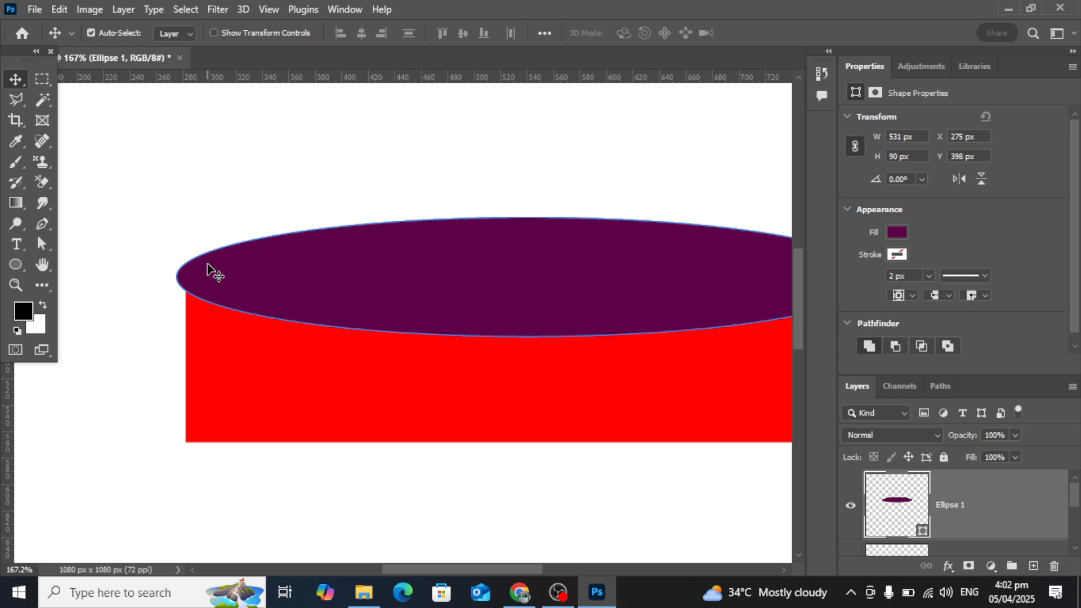
pyautogui.hotkey('ctrl', 't')
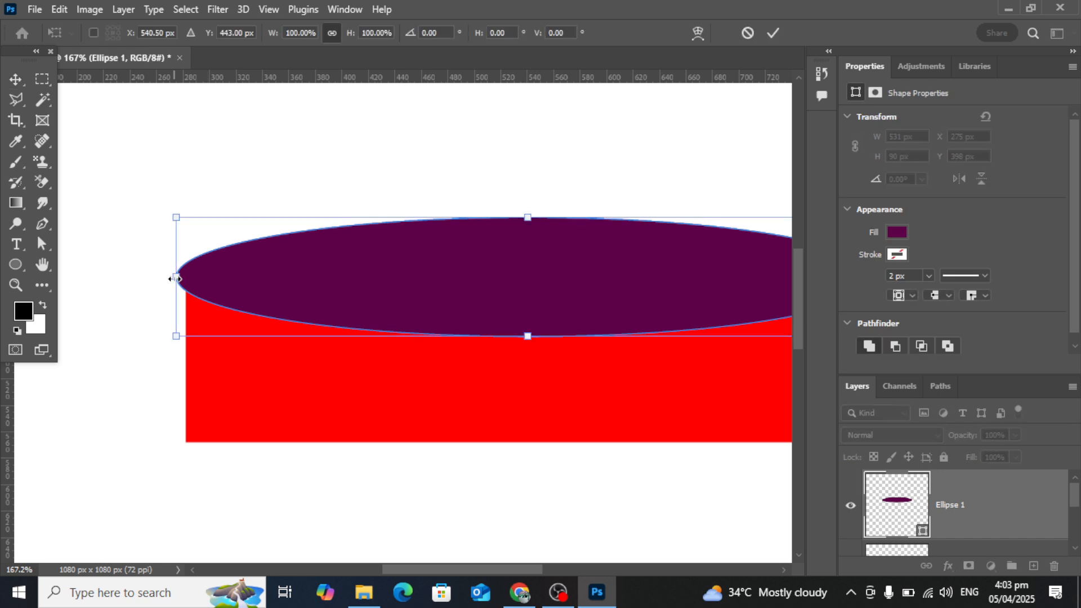
pyautogui.moveTo(175, 277); pyautogui.dragTo(186, 278)
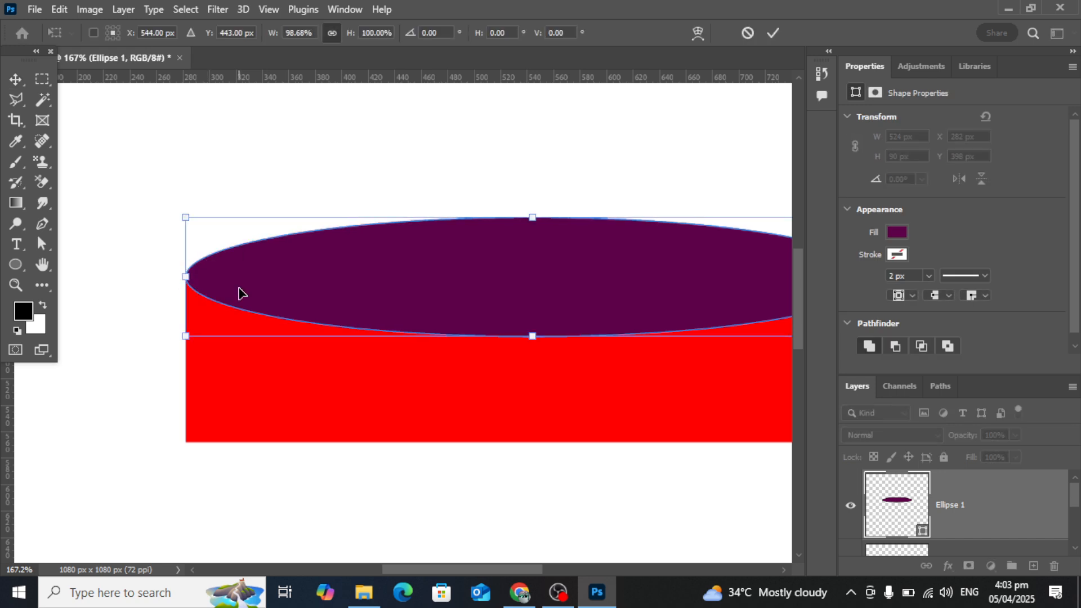
pyautogui.click(14, 79)
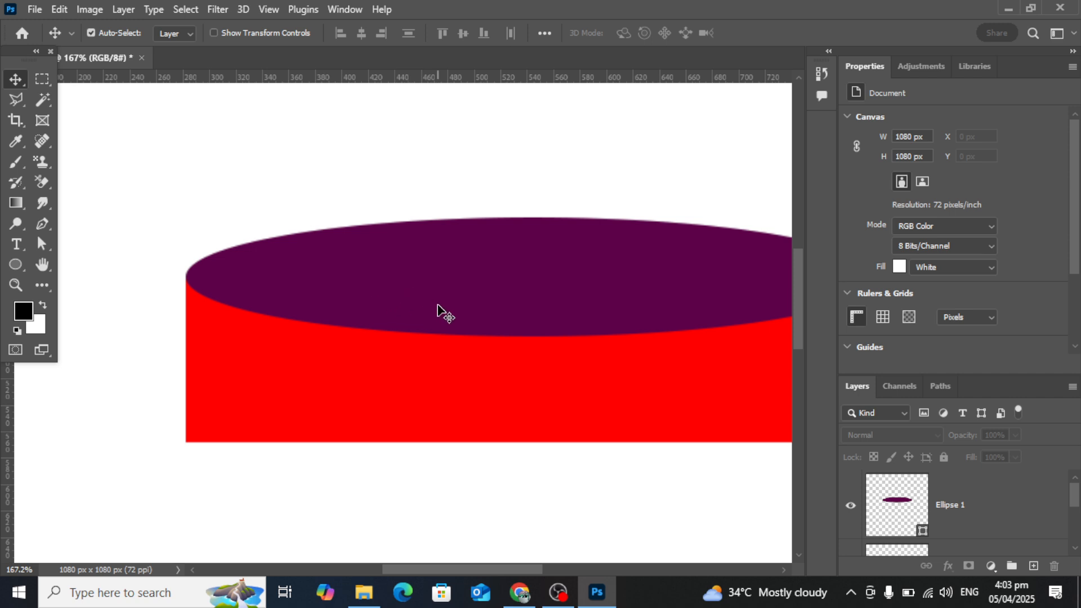
# Pull in the purple ellipse's right side to the red rectangle's right edge, making it 517 px wide, and deselect it.
pyautogui.scroll(-3, 438, 305)
pyautogui.moveTo(490, 314); pyautogui.dragTo(314, 326)
pyautogui.scroll(6, 511, 320)
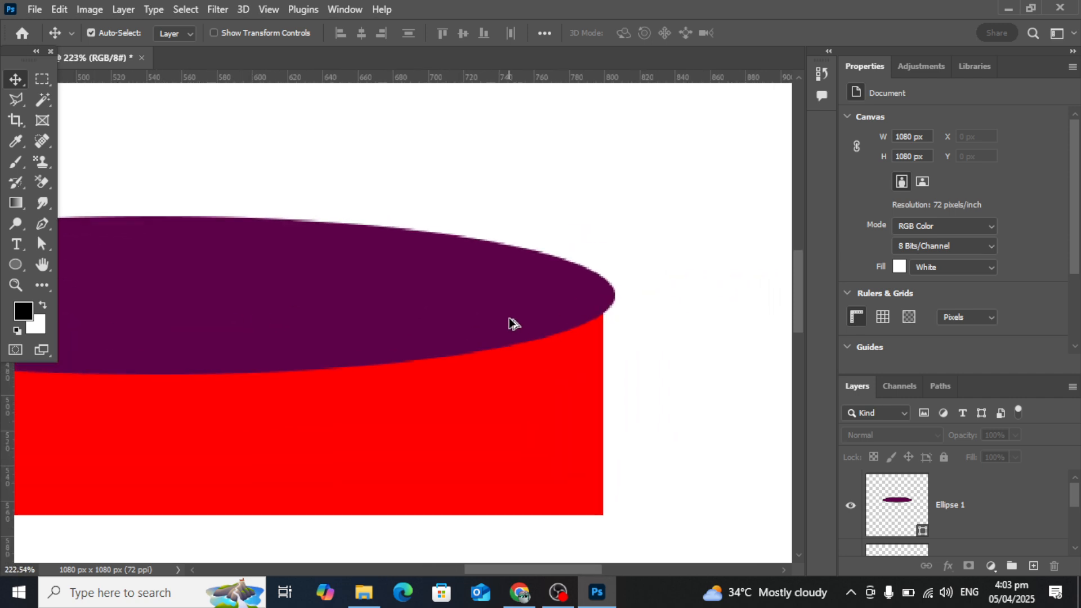
pyautogui.click(552, 317)
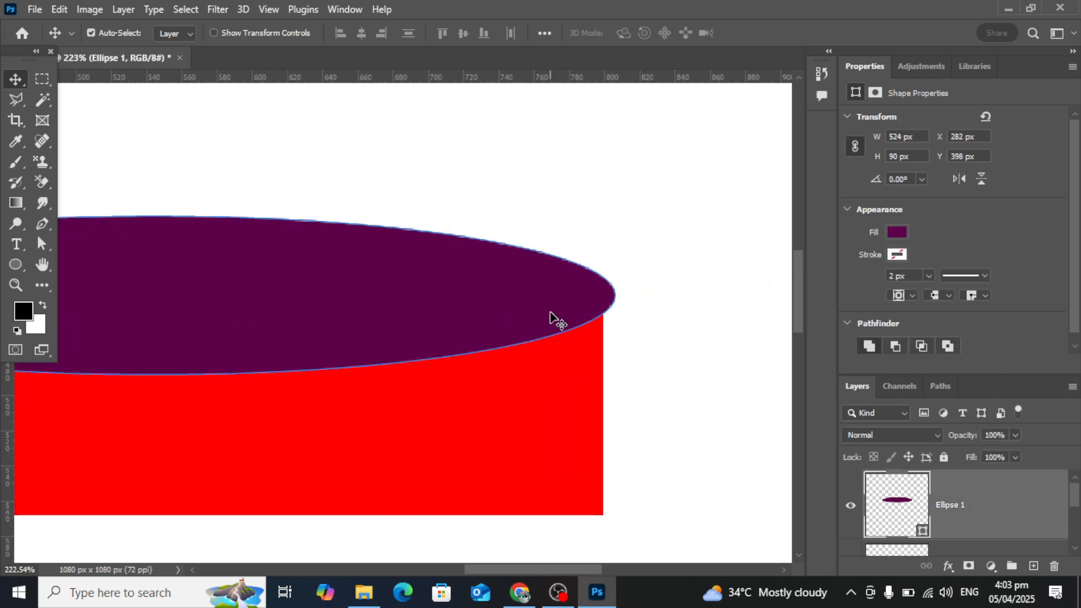
pyautogui.hotkey('ctrl', 't')
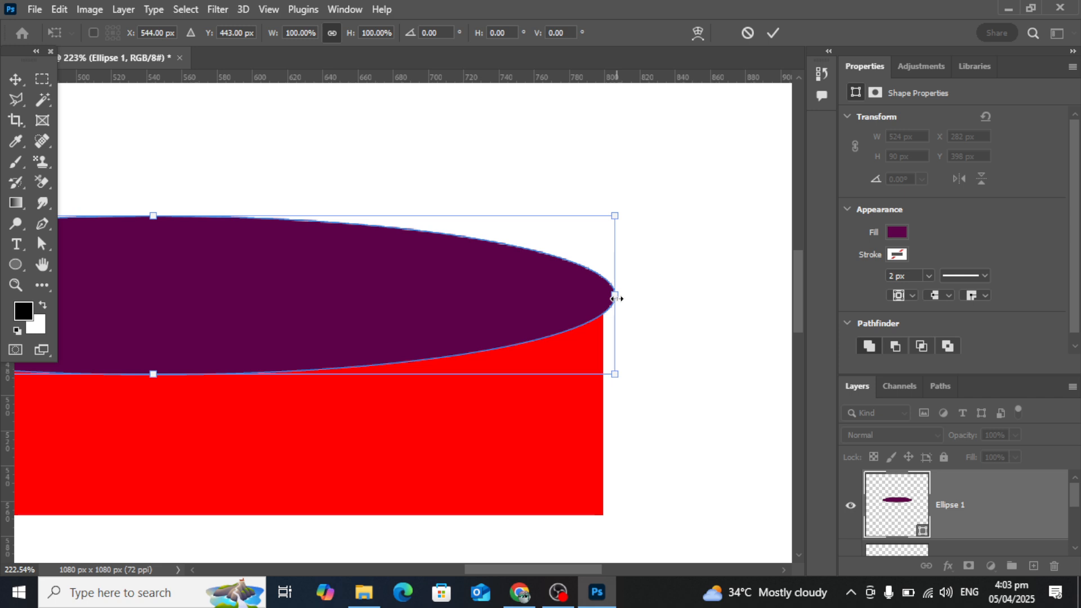
pyautogui.moveTo(616, 298); pyautogui.dragTo(605, 297)
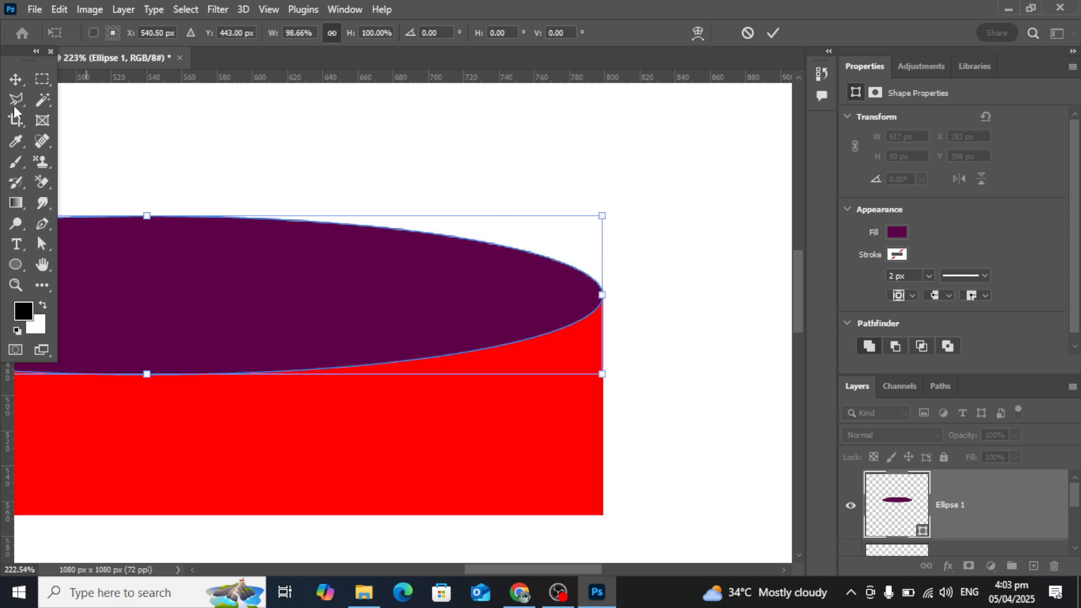
pyautogui.click(16, 80)
pyautogui.click(343, 175)
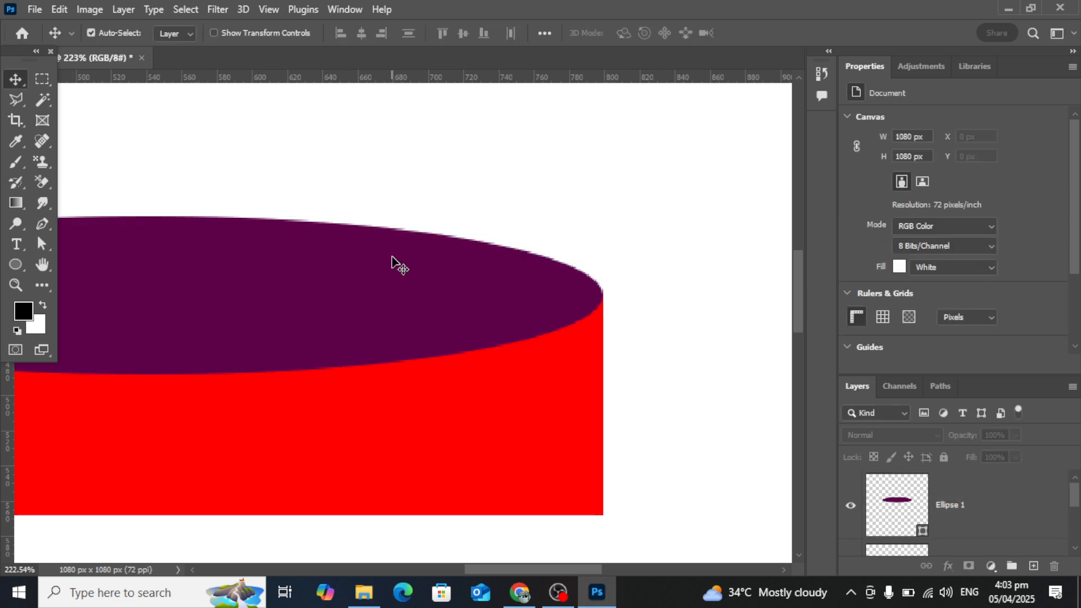
# Select the purple ellipse and close the Properties panel group so the layer list has more room.
pyautogui.scroll(-4, 393, 263)
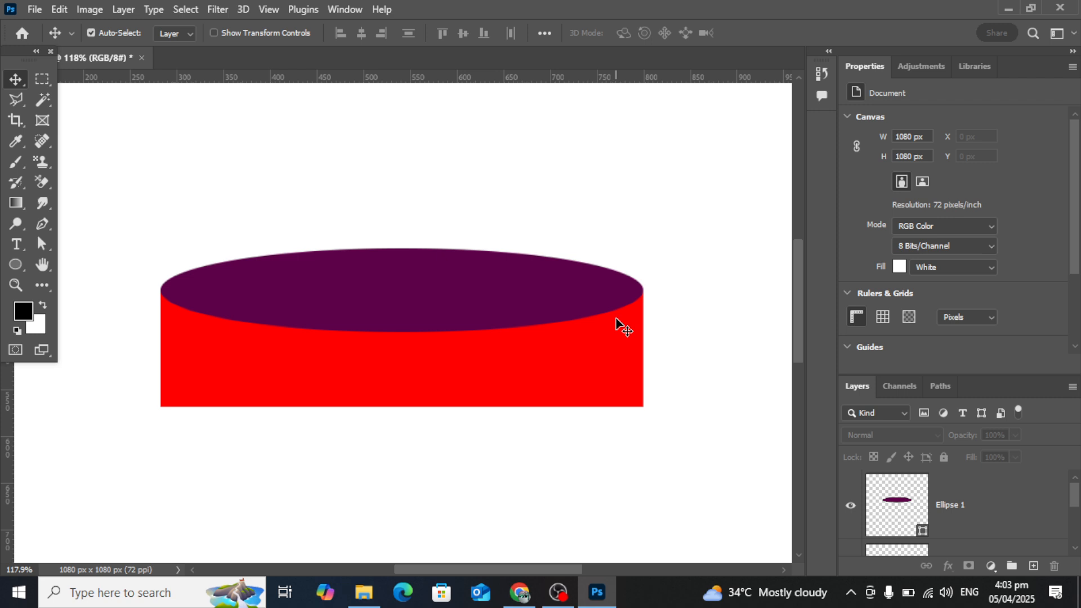
pyautogui.moveTo(493, 305)
pyautogui.mouseDown()
pyautogui.moveTo(492, 251)
pyautogui.moveTo(492, 306)
pyautogui.mouseUp()
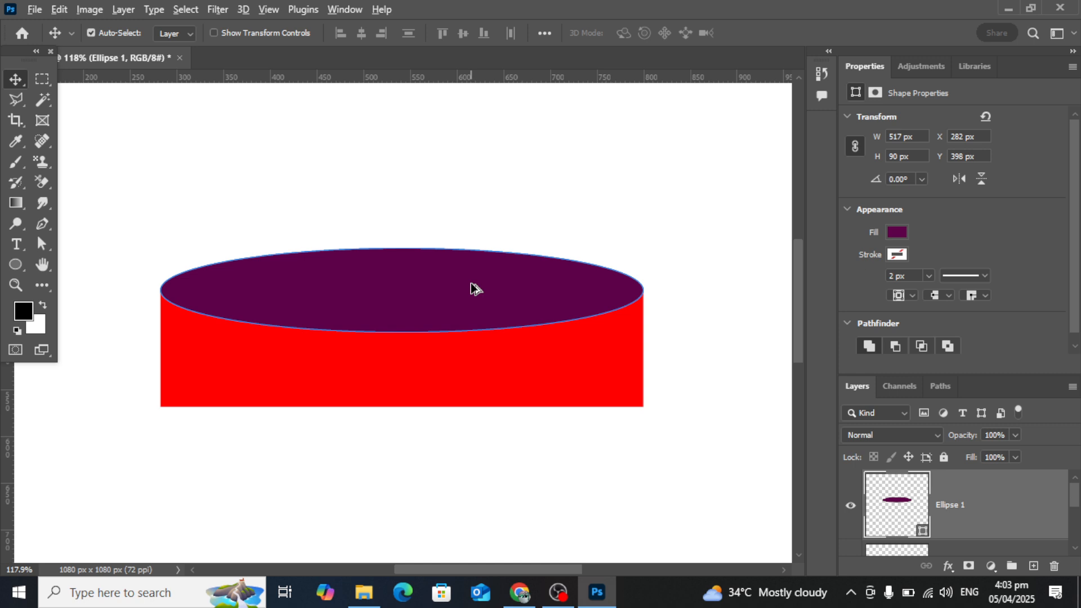
pyautogui.click(1070, 67)
pyautogui.click(1021, 118)
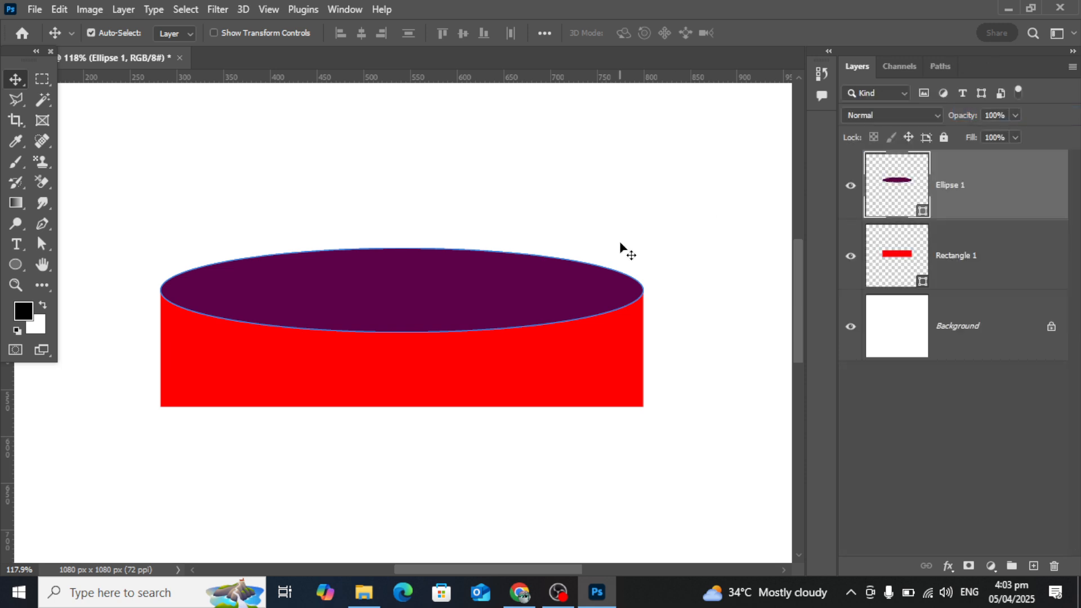
pyautogui.hotkey('ctrl', 'j')
pyautogui.scroll(1, 621, 247)
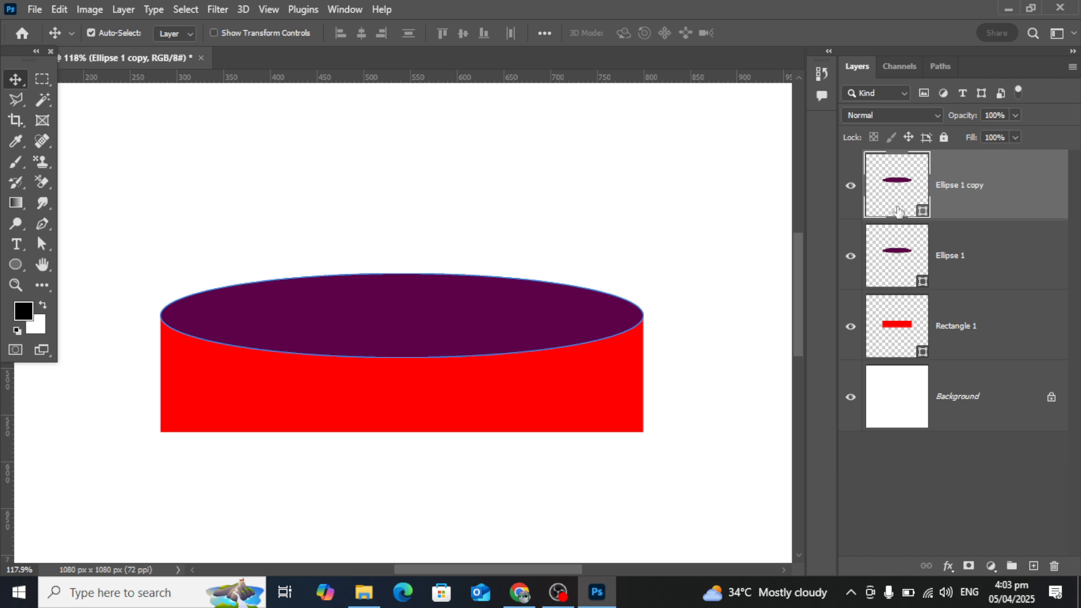
pyautogui.press('Delete')
pyautogui.scroll(-2, 470, 242)
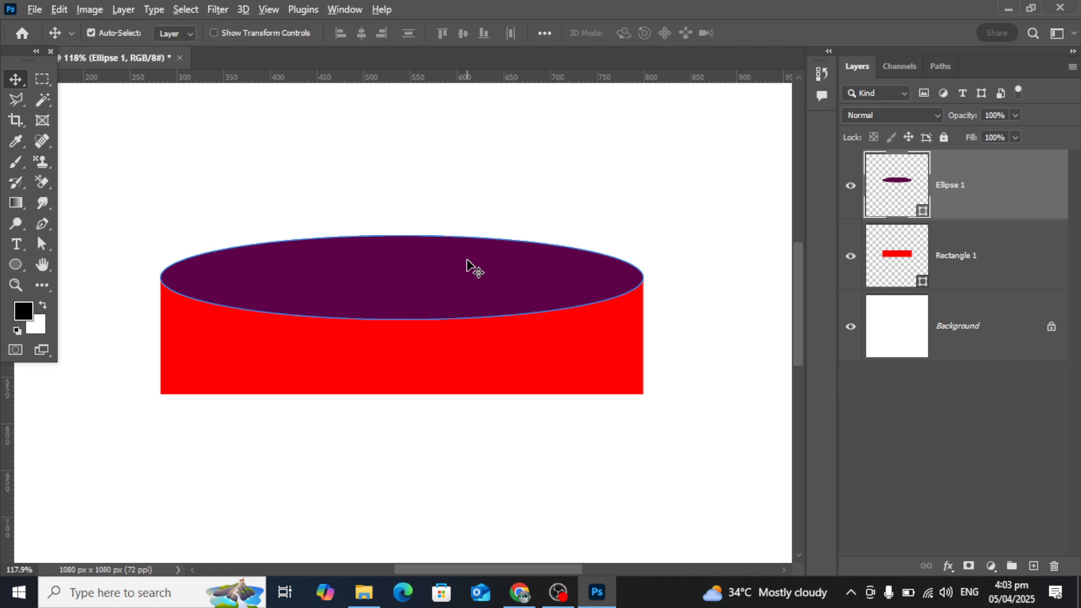
# Place a copy of the purple ellipse straight below, centred on the red rectangle's bottom edge, and select the Rectangle 1 layer.
pyautogui.moveTo(459, 281); pyautogui.dragTo(455, 392)
pyautogui.click(568, 499)
pyautogui.scroll(3, 348, 396)
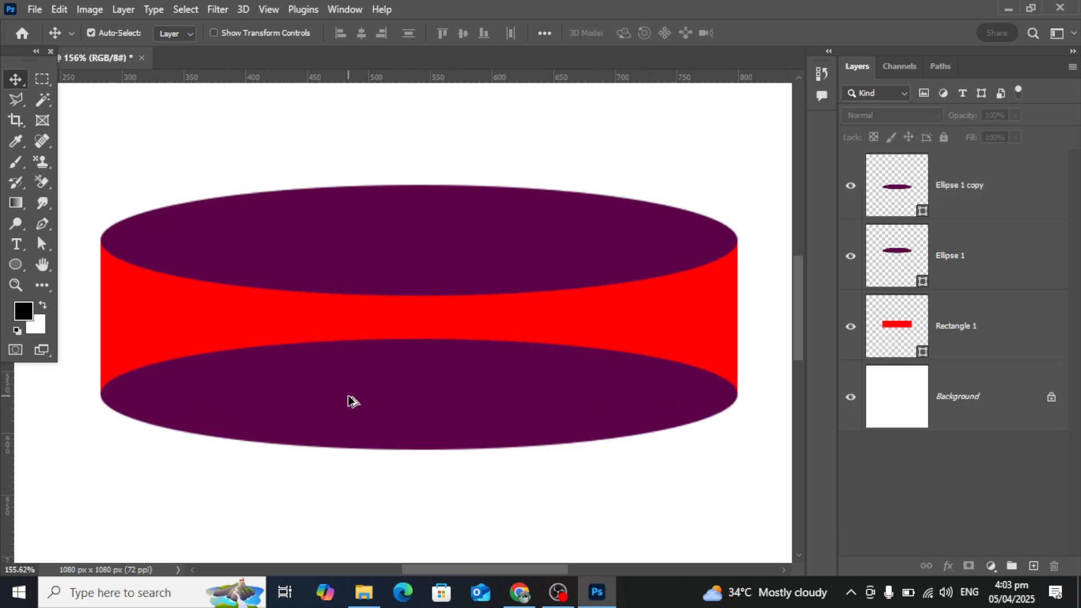
pyautogui.scroll(-2, 347, 396)
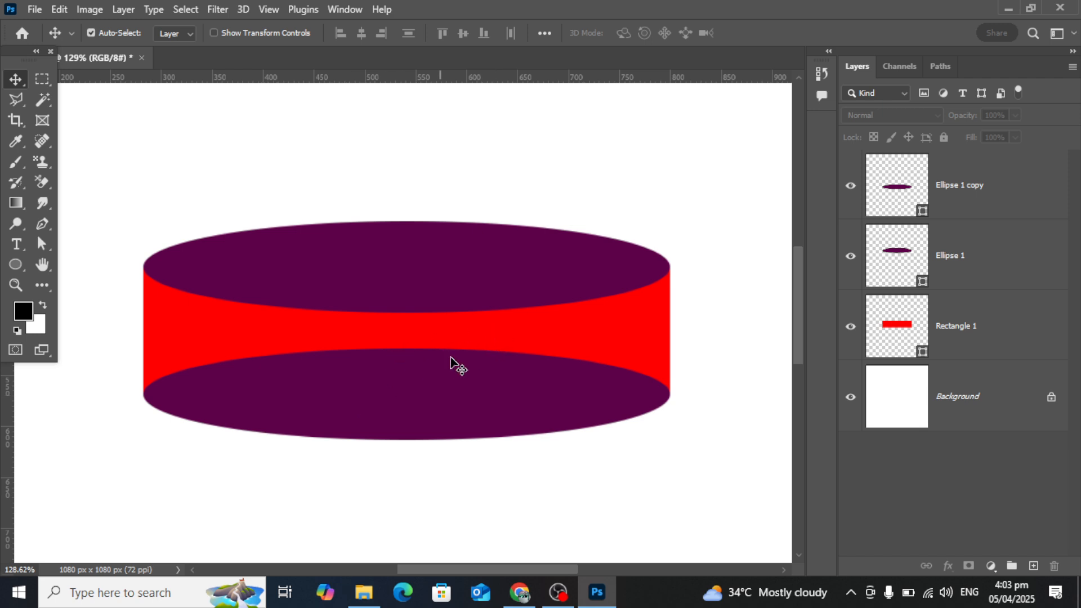
pyautogui.click(952, 330)
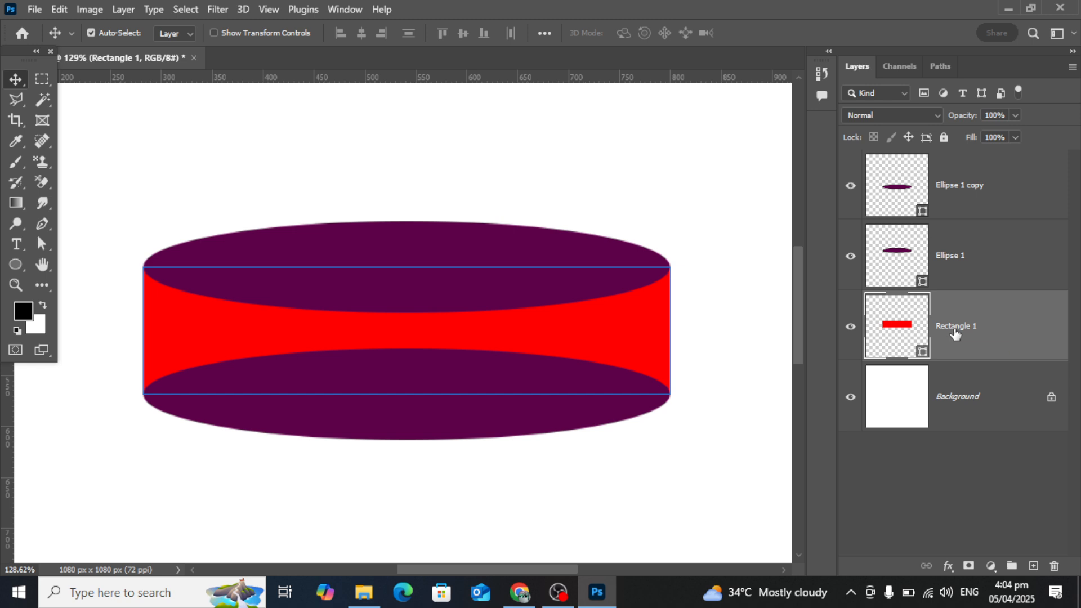
pyautogui.click(558, 592)
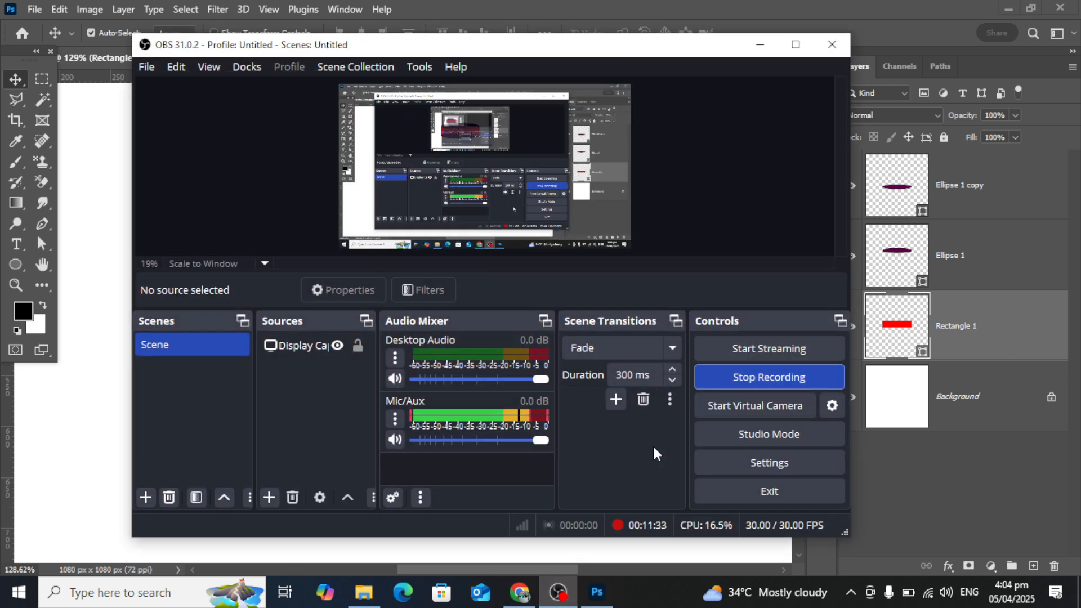